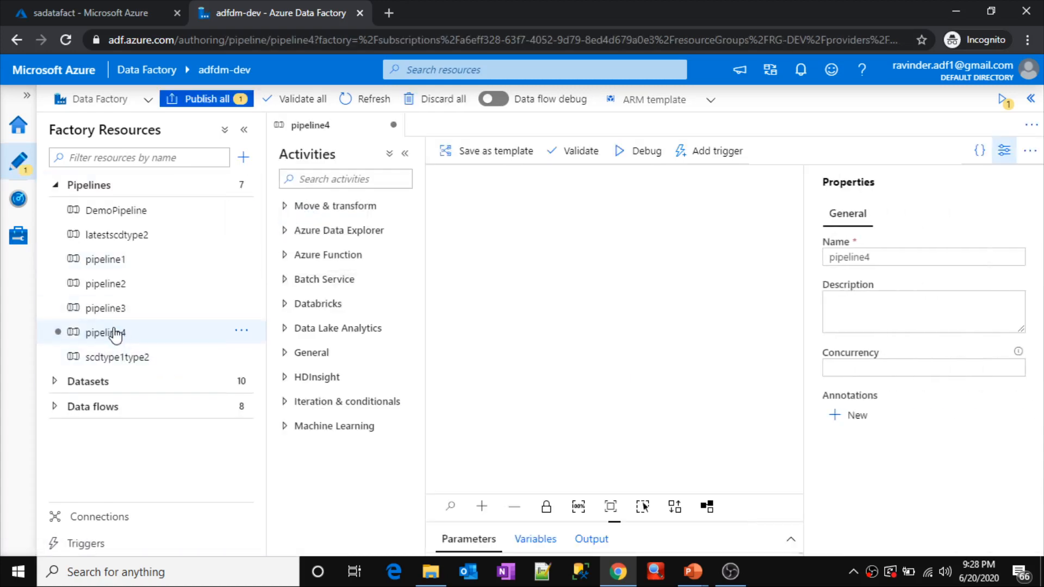
Step: Hide pipeline4's properties, underline "JSON output one activity" on the PowerPoint Agenda slide, and return to Azure Data Factory
click(1004, 151)
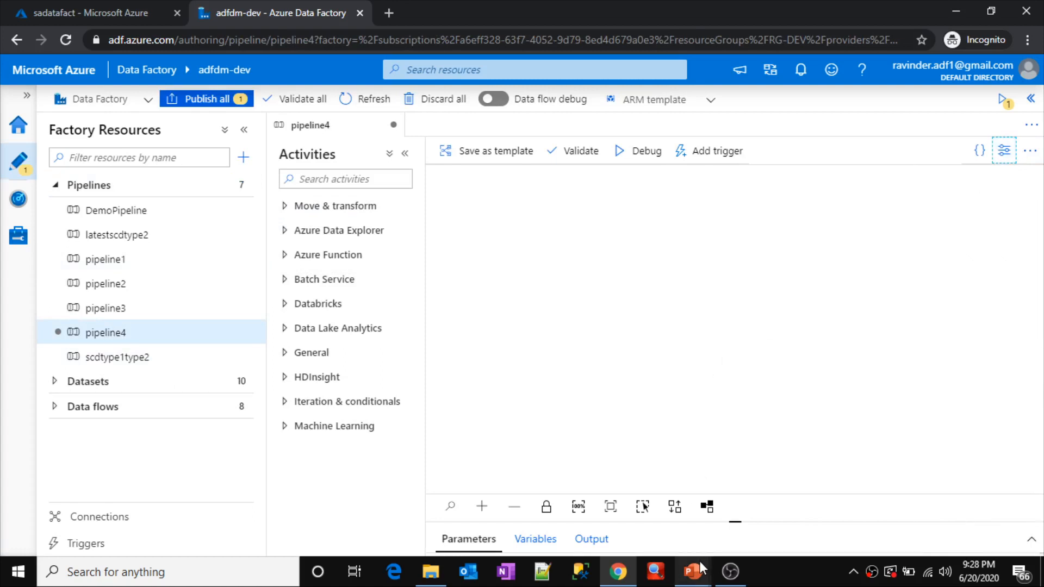
key(alt+Tab)
key(alt+Tab)
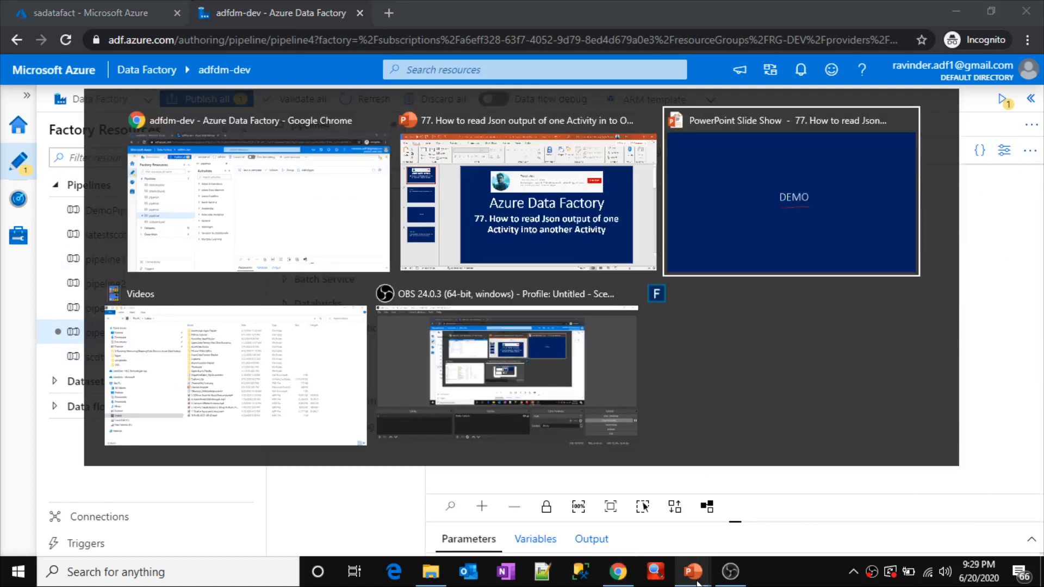
key(Left)
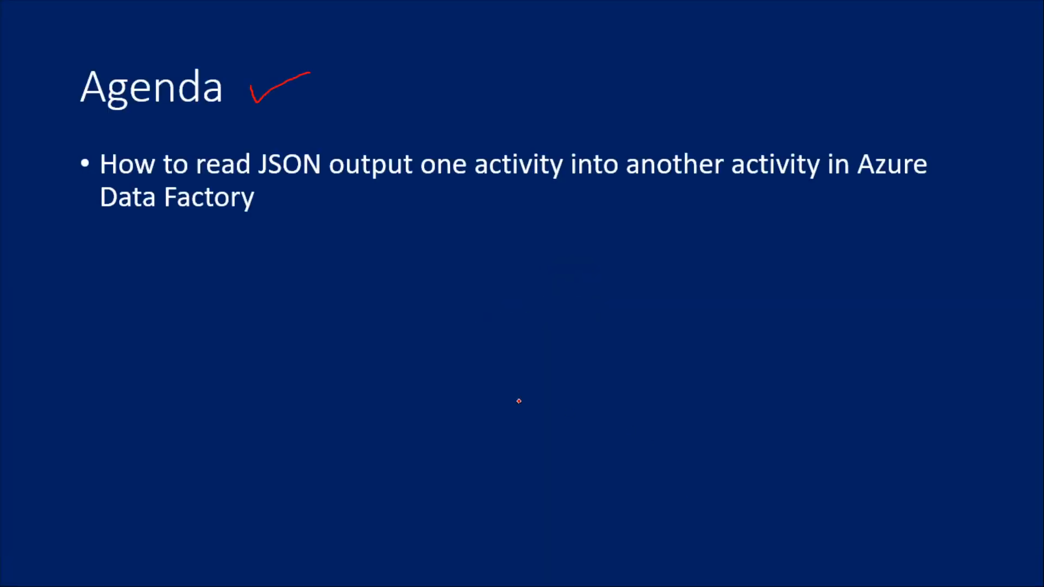
drag(296, 184, 522, 183)
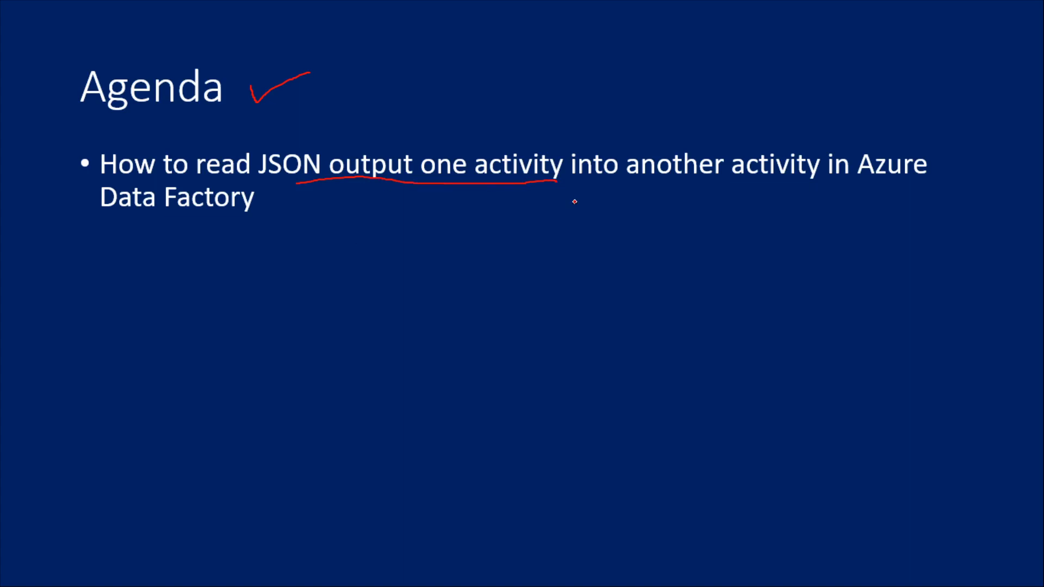
key(alt+Tab)
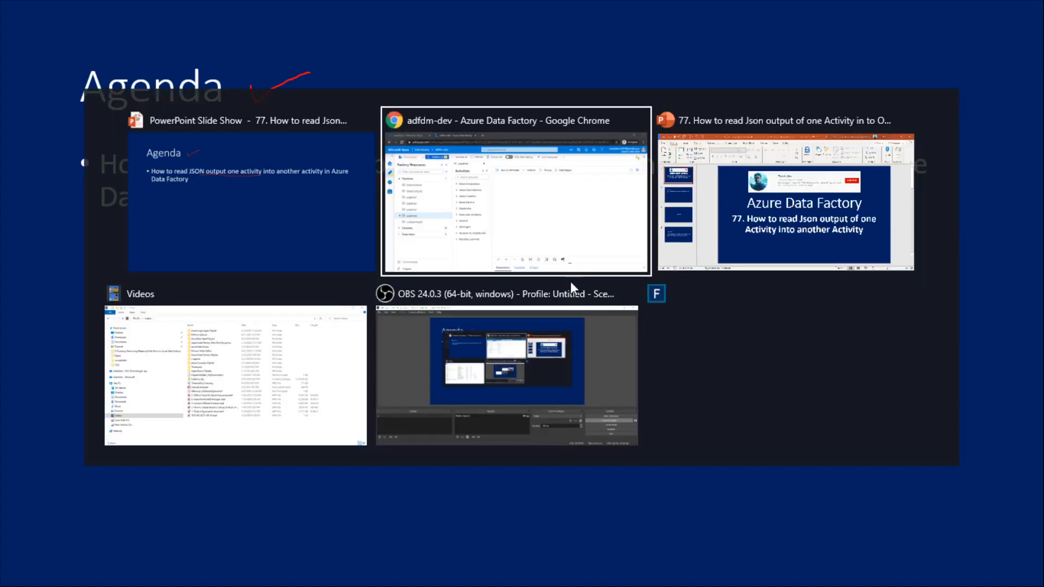
click(629, 256)
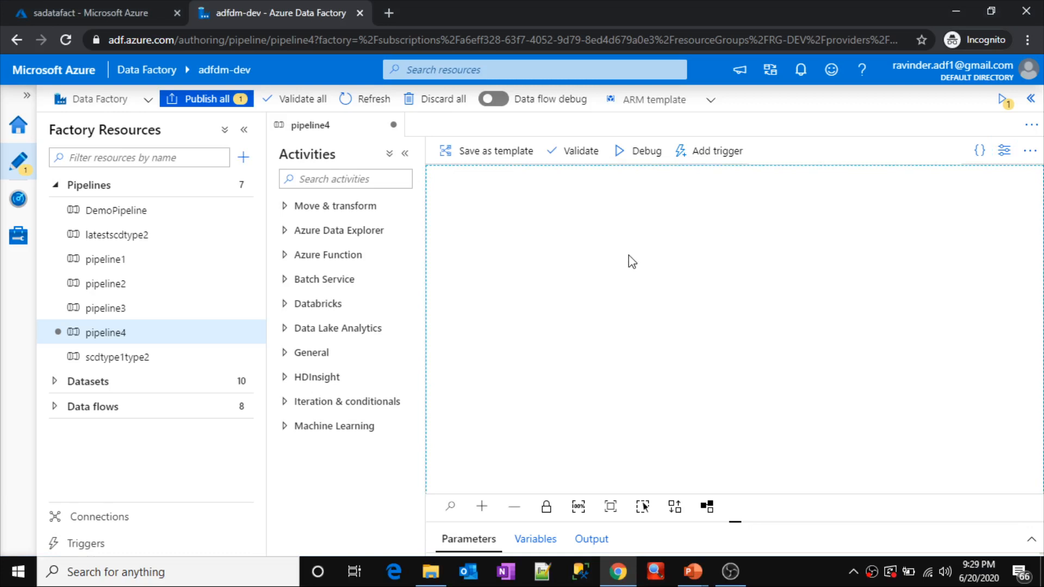
Step: In the Azure portal, review the files in the input folder of the sadatafact account's datafiles container, then return to Data Factory
click(128, 14)
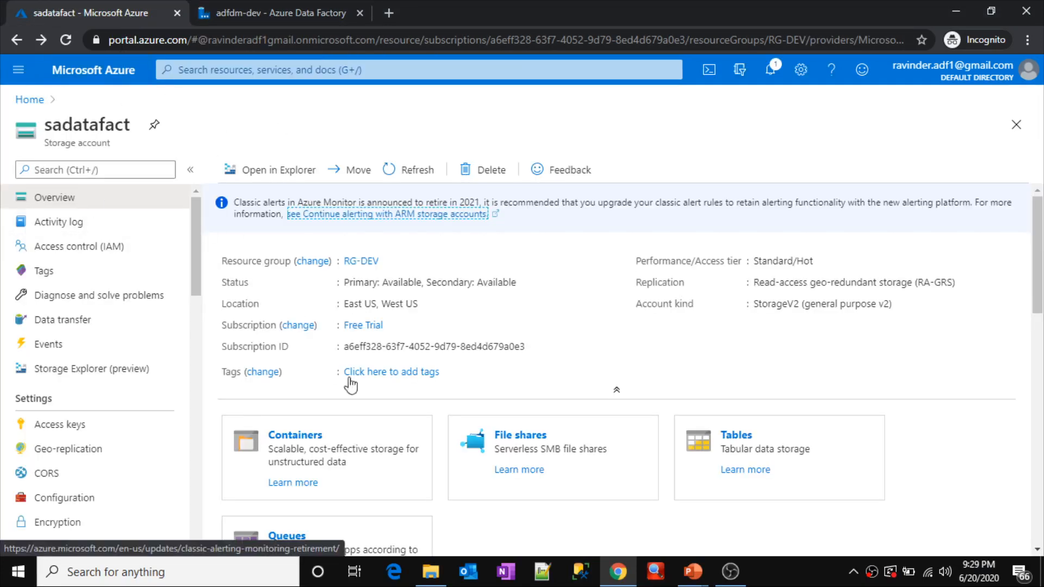
click(304, 439)
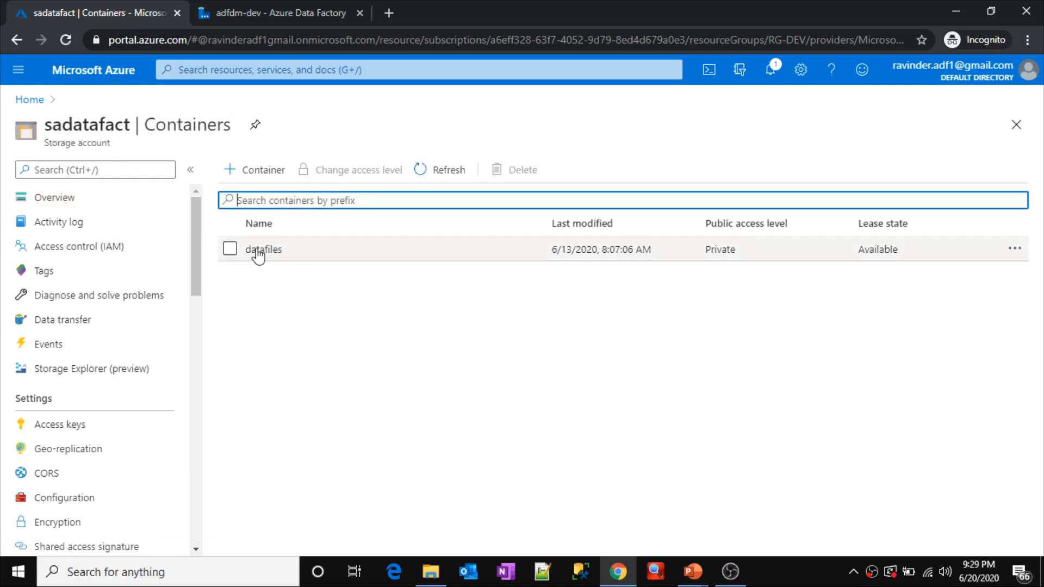
click(268, 251)
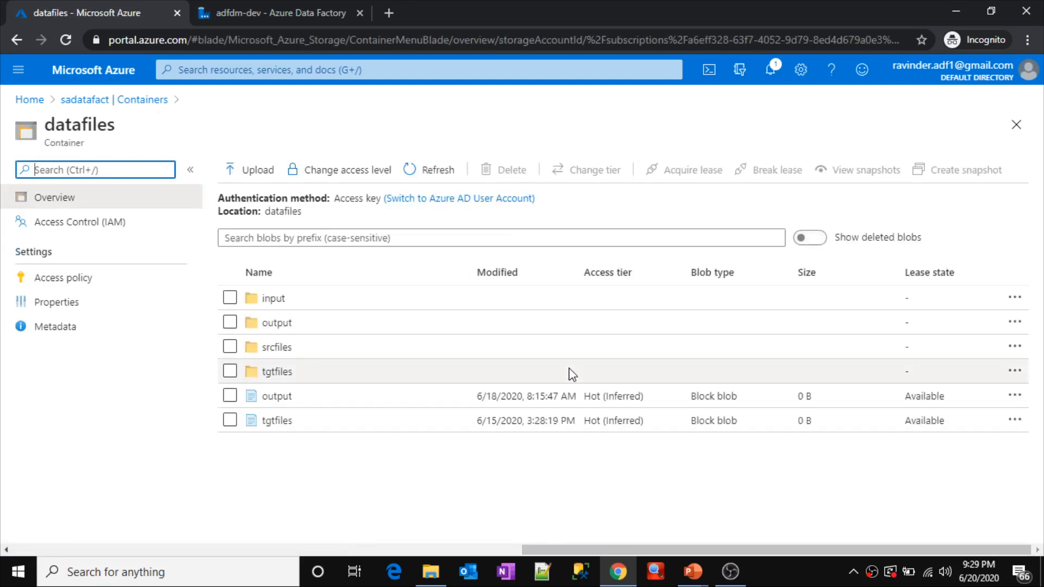
click(310, 311)
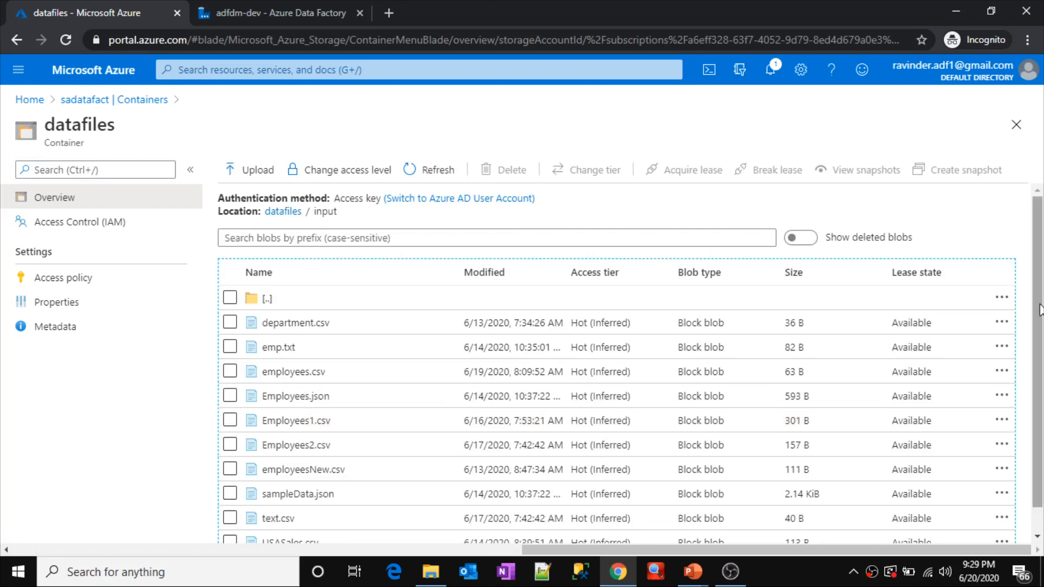
mouse_move(1039, 310)
mouse_down()
mouse_move(1041, 353)
mouse_move(1042, 328)
mouse_up()
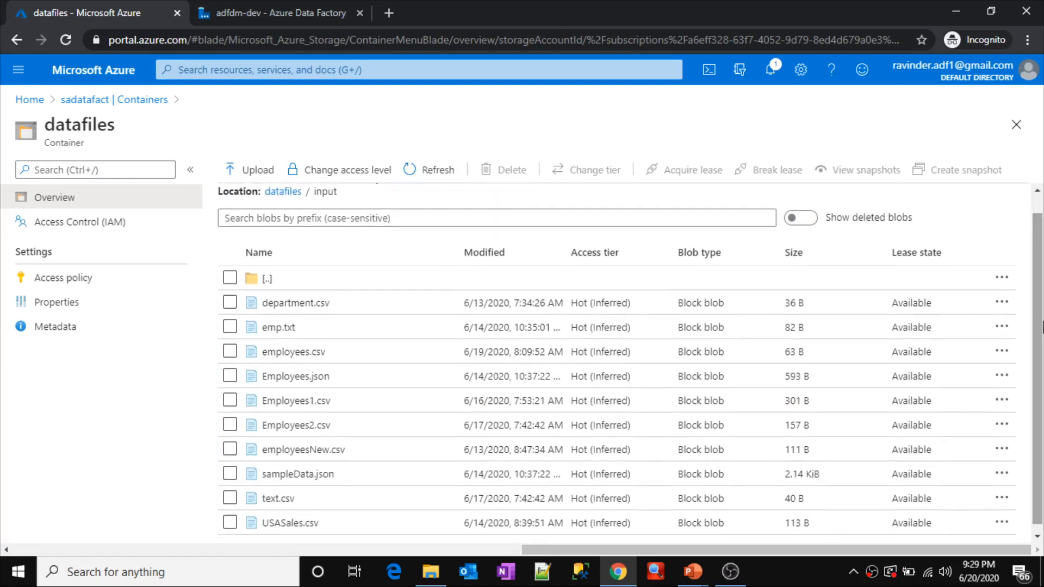
click(293, 8)
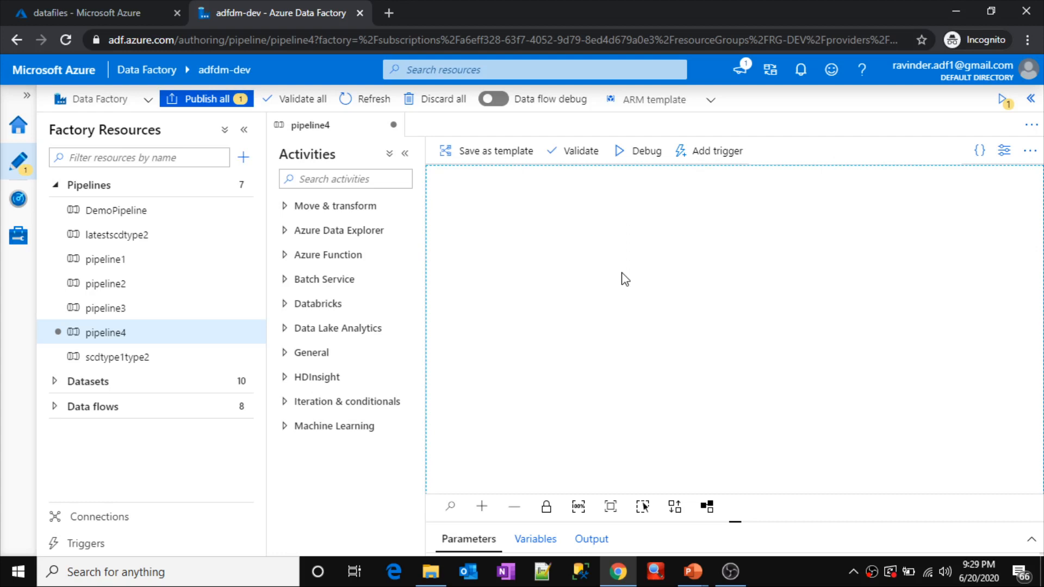
key(alt+Tab)
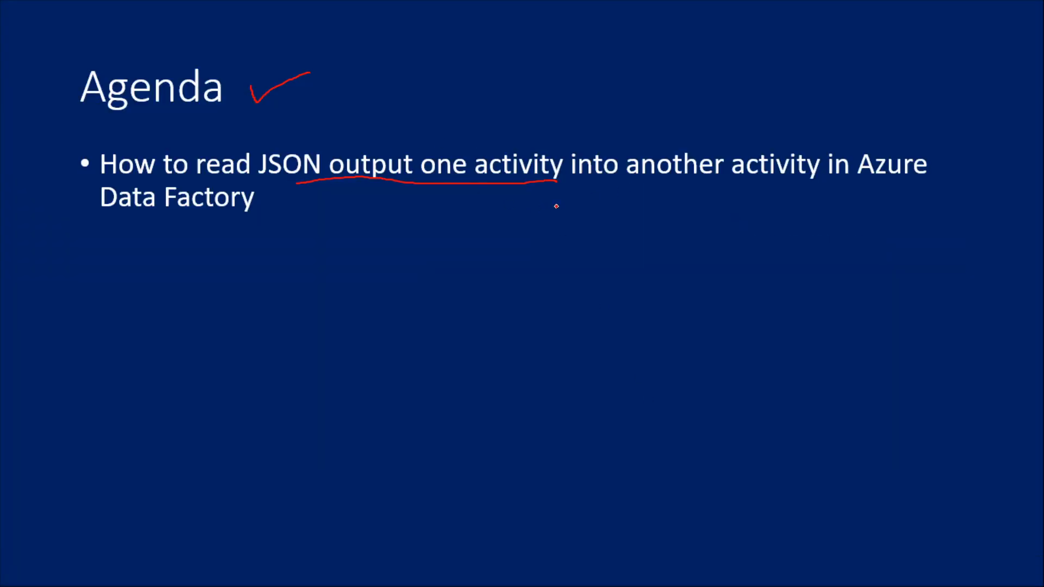
key(alt+Tab)
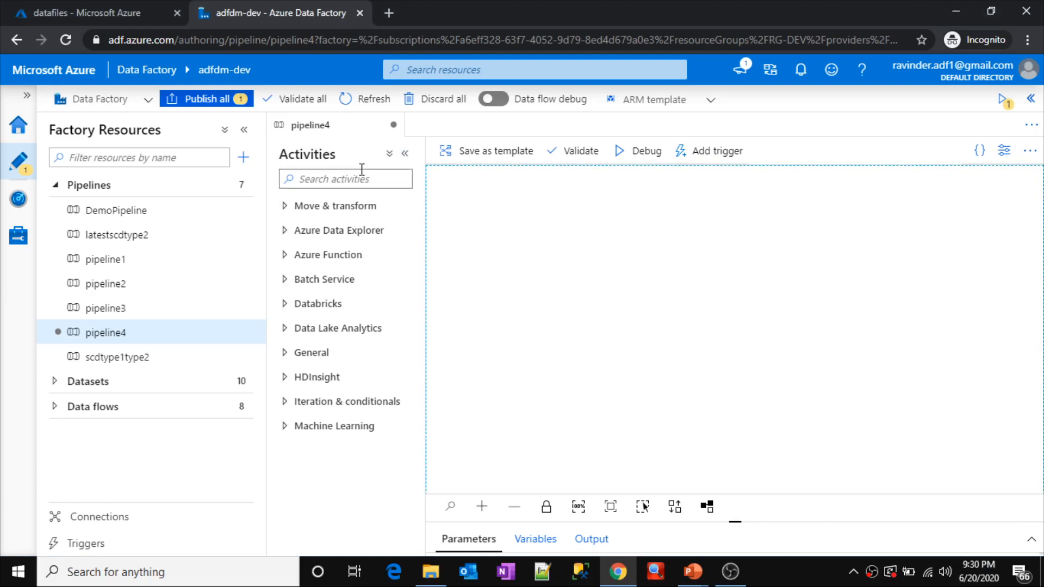
Step: Find the Get Metadata activity, add it to the pipeline4 canvas and open its dataset settings
click(357, 173)
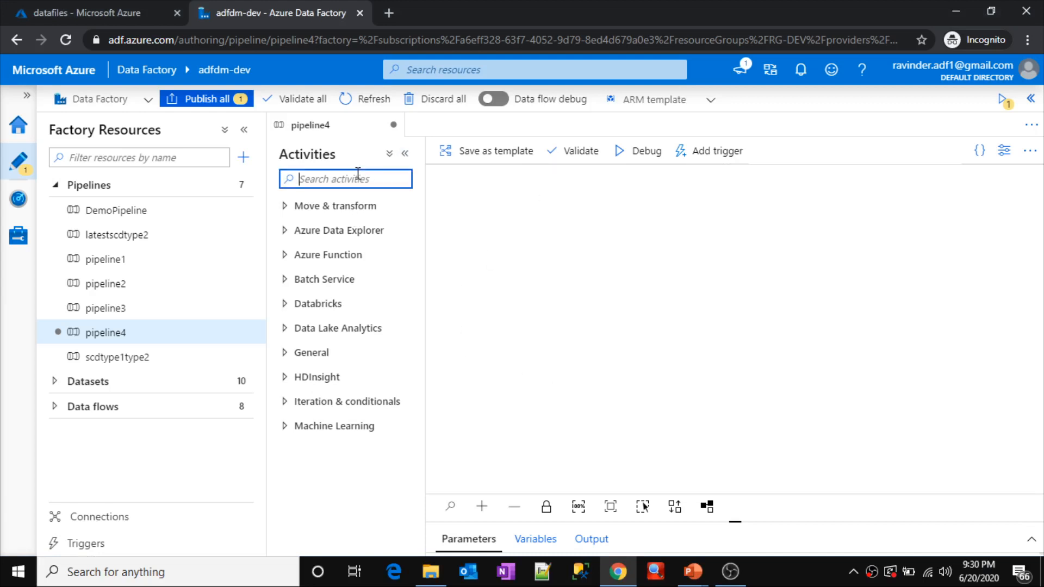
text(get m)
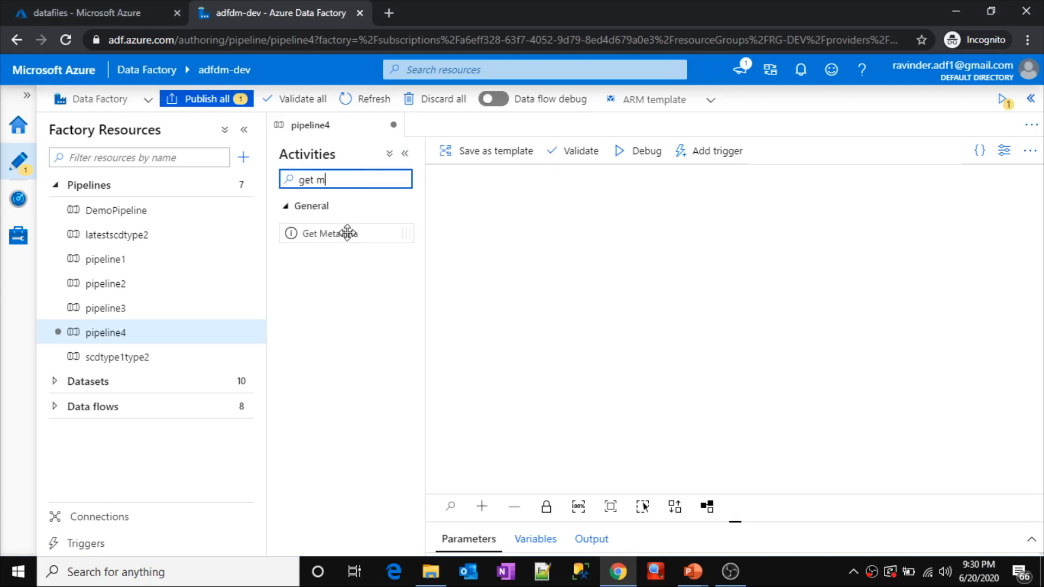
drag(346, 233, 686, 234)
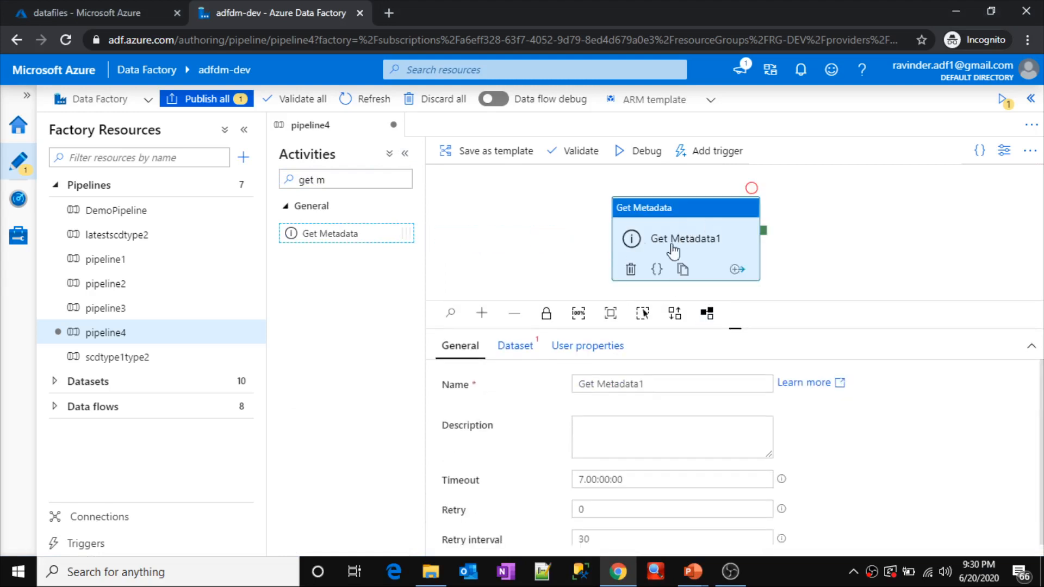
click(510, 352)
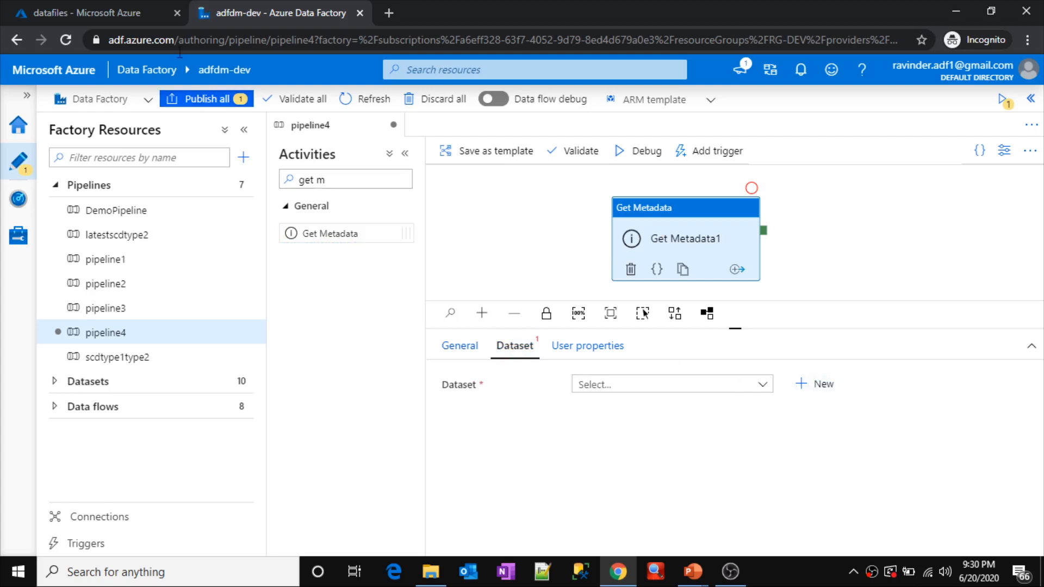
Step: Check the input folder's location and file list in the Azure portal, and return to the pipeline in Data Factory
click(129, 13)
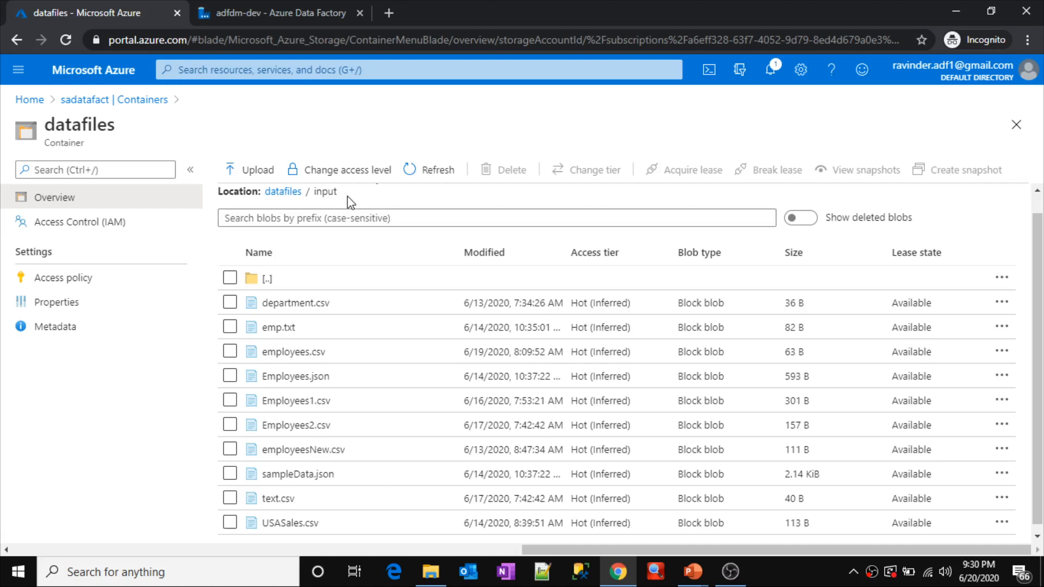
drag(341, 193, 314, 213)
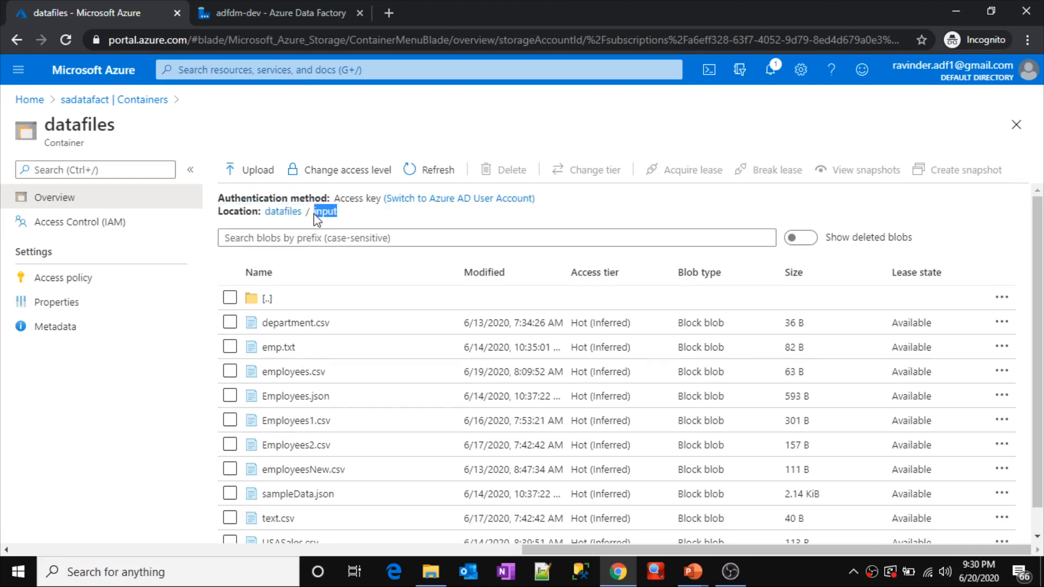
drag(1035, 274, 1033, 324)
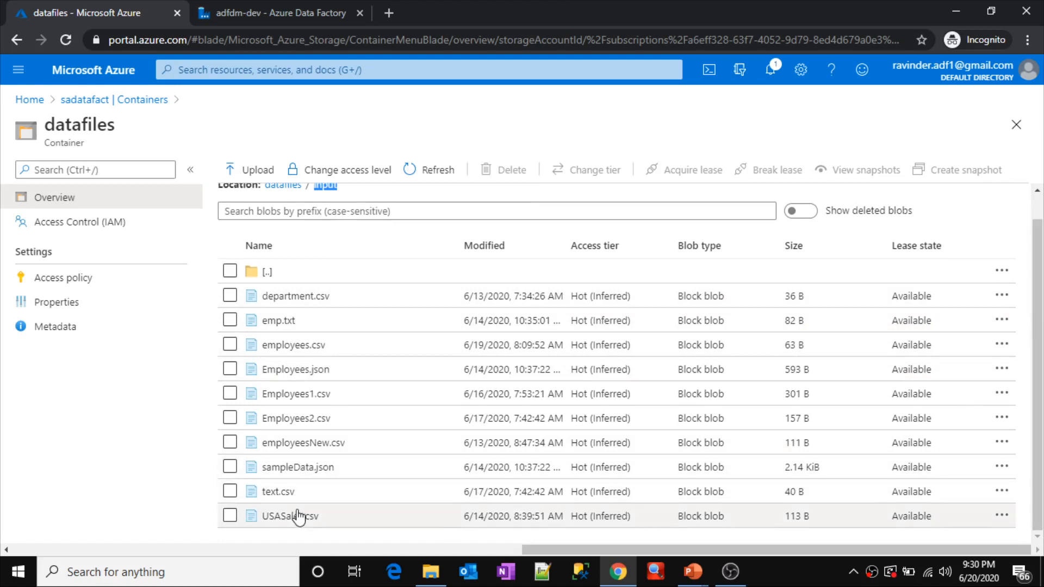
click(285, 10)
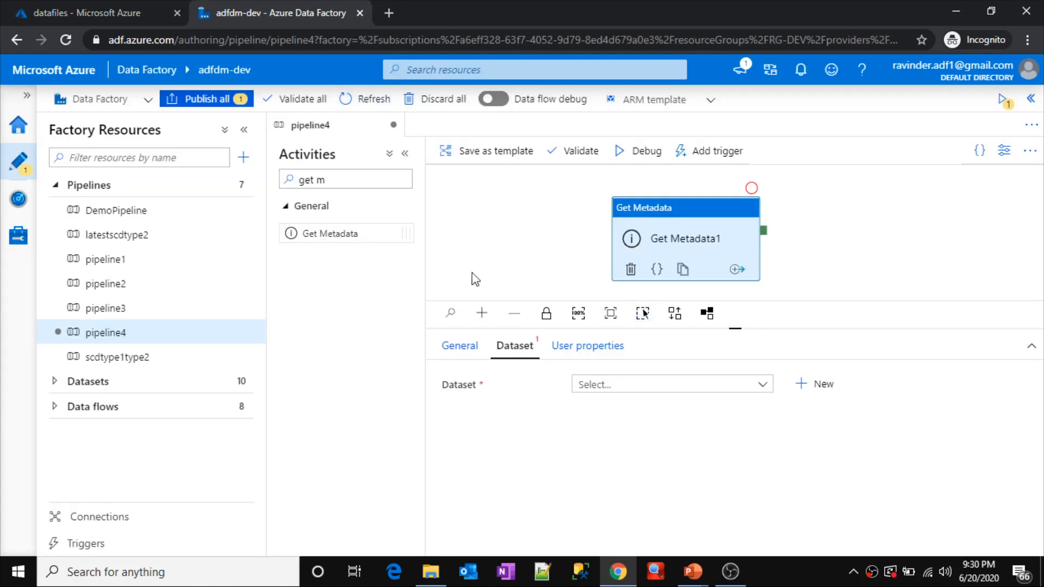
Step: Start a new dataset for the Get Metadata activity, using Azure Blob Storage as the data store and DelimitedText as the format
drag(697, 241, 716, 227)
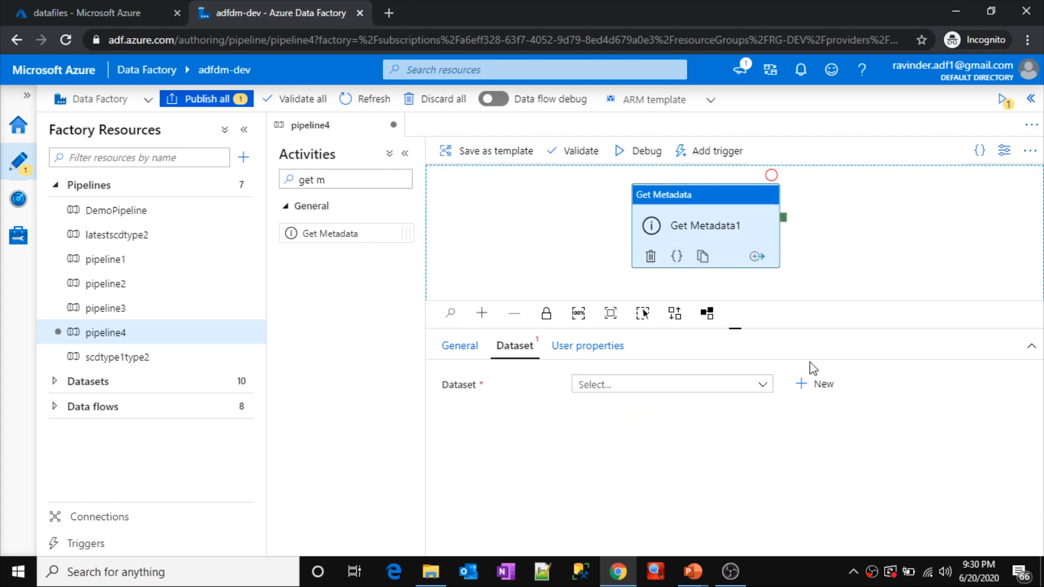
click(816, 384)
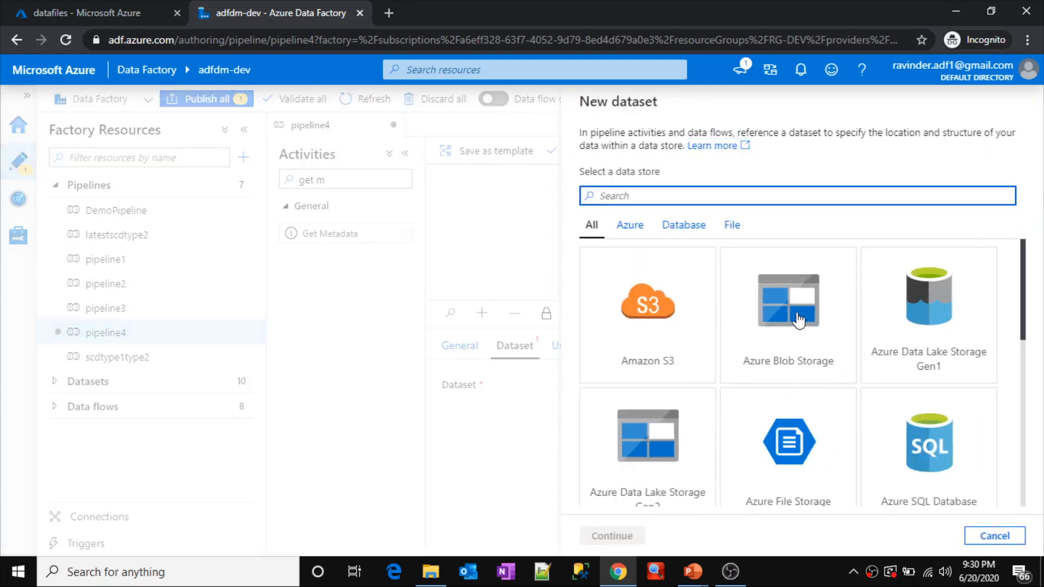
click(798, 321)
click(626, 537)
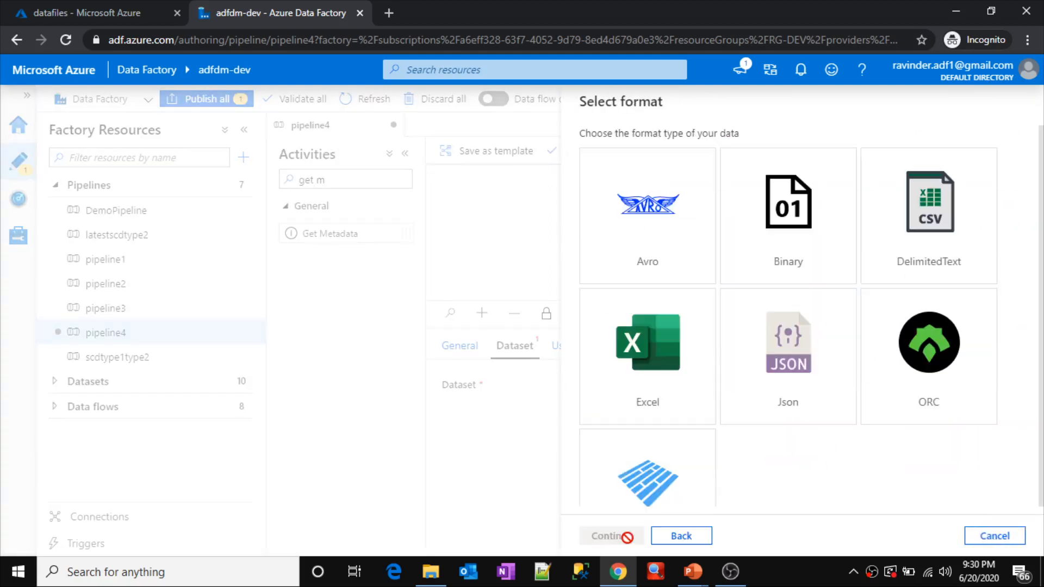
click(896, 255)
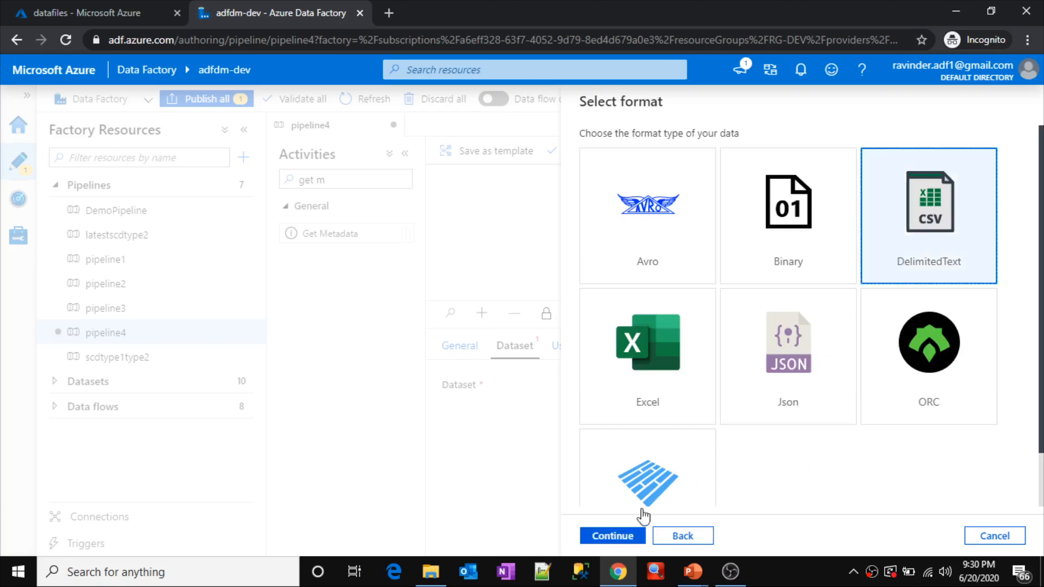
click(620, 537)
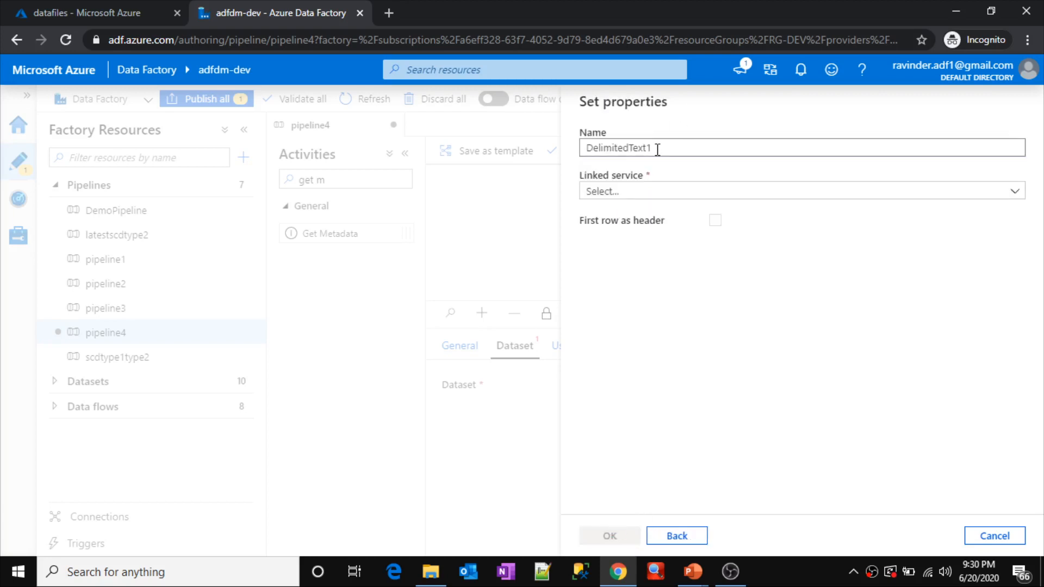
Step: Name the new dataset ds_InputFolder and set its linked service to ls_sadm
text(ds_InputFolder)
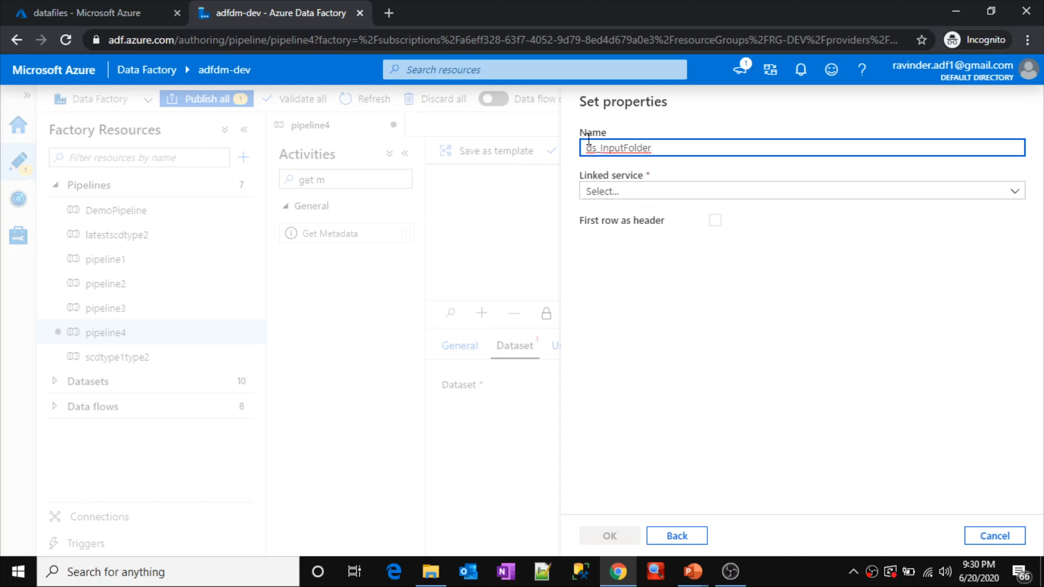
drag(586, 147, 672, 153)
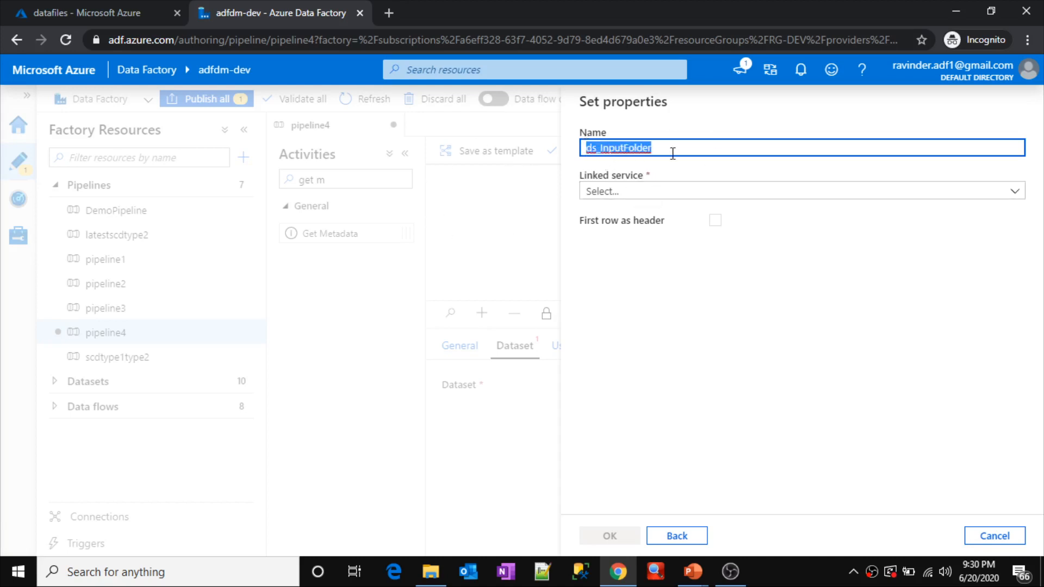
click(661, 195)
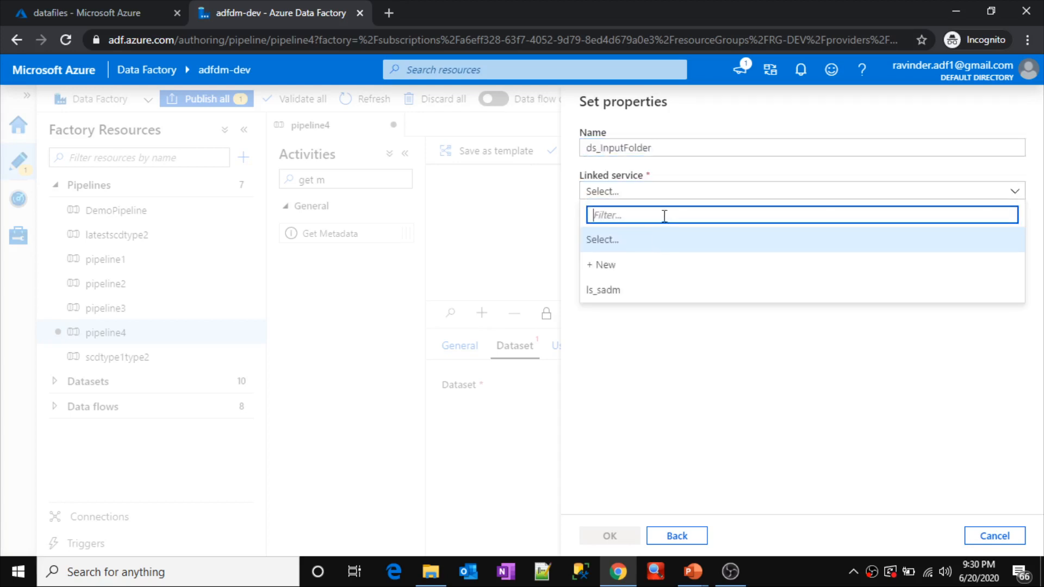
click(644, 293)
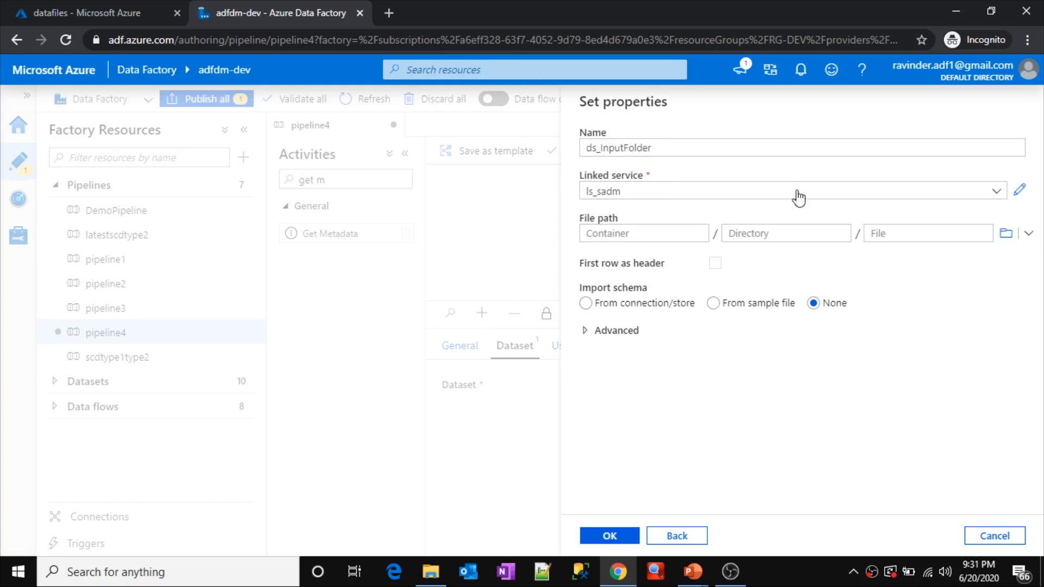
Step: Browse the storage and set the dataset's file path to the input folder in the datafiles container
click(998, 233)
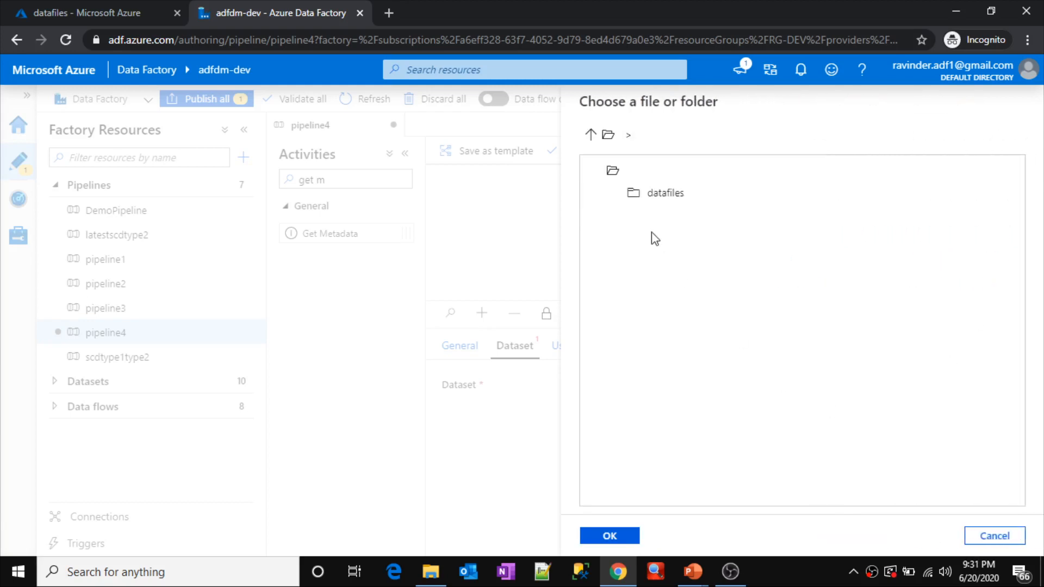
double_click(668, 202)
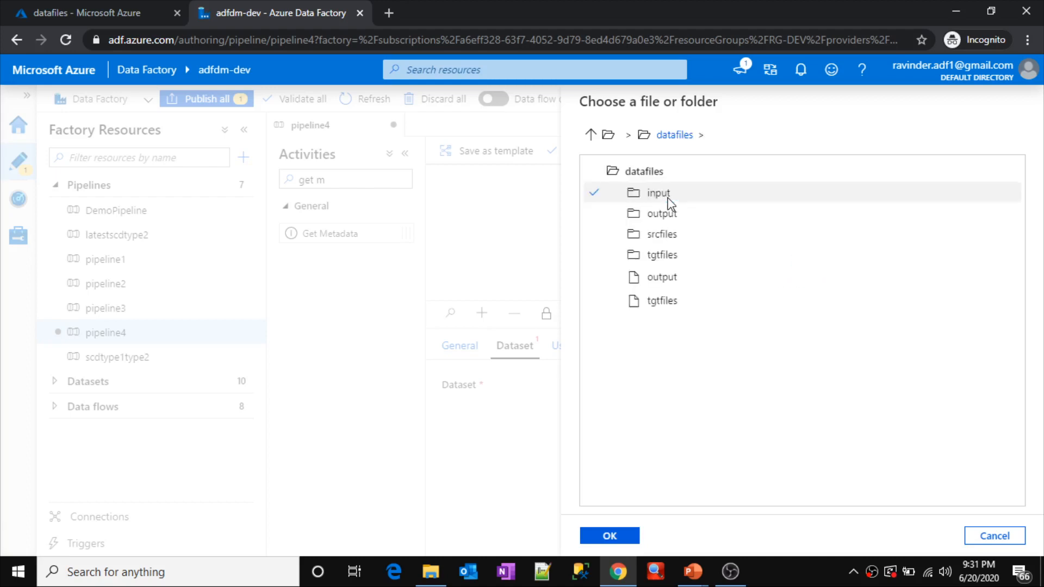
click(669, 201)
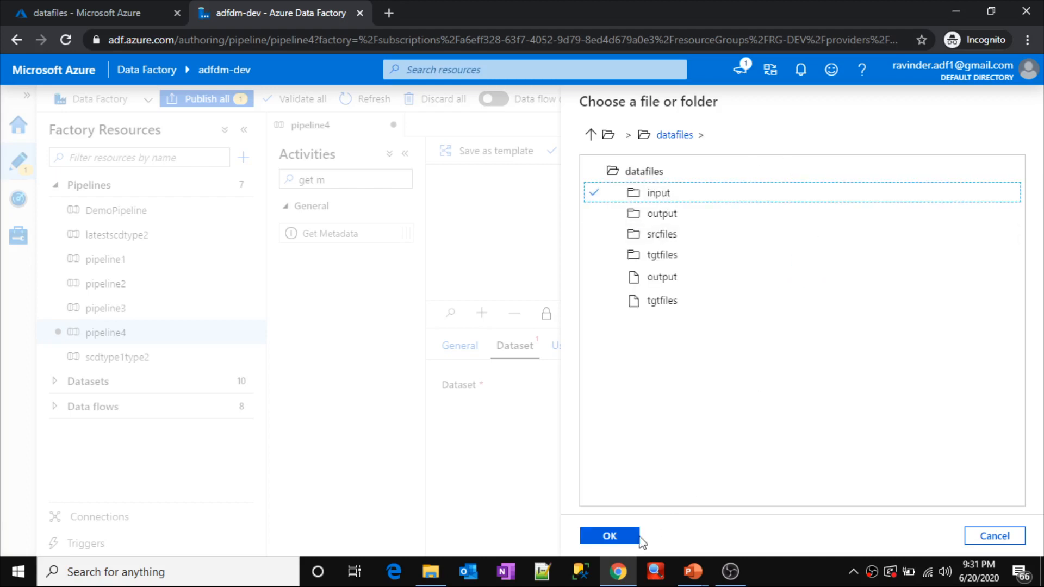
click(617, 537)
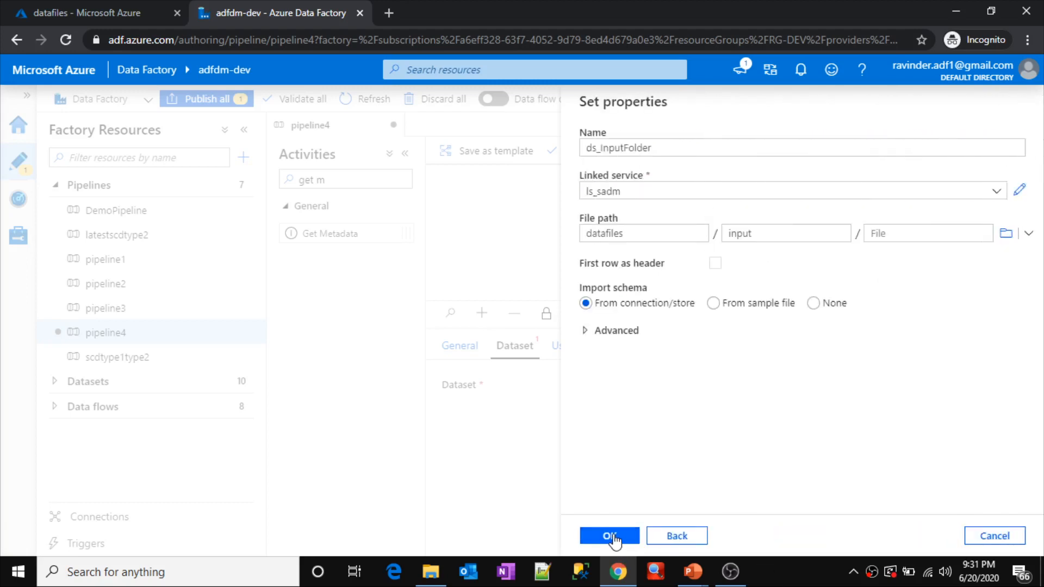
Step: Create the ds_InputFolder dataset, add Child Items to the Get Metadata field list, and check the input folder's files in the Azure portal
click(614, 539)
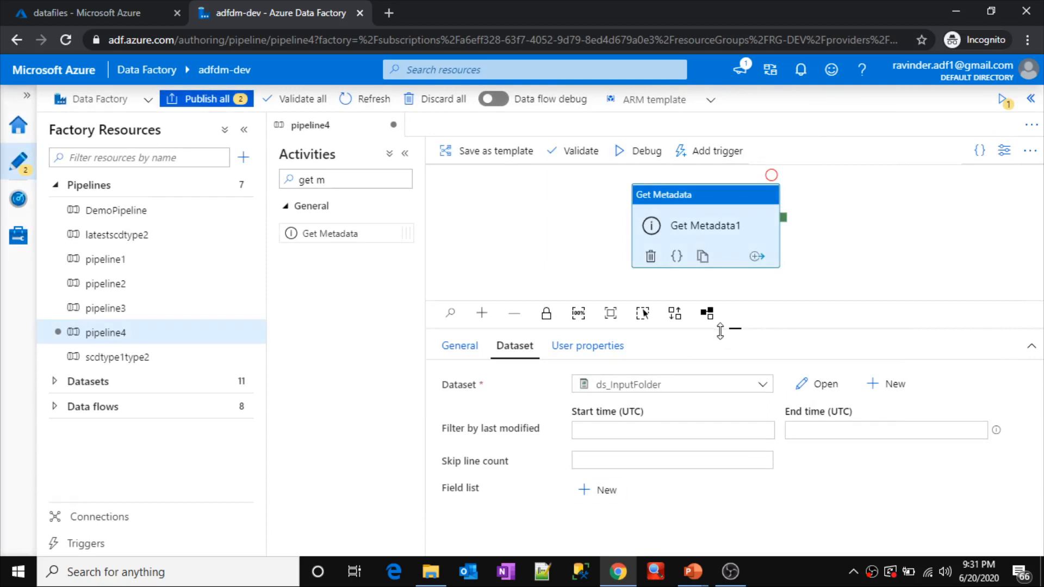
drag(720, 330, 709, 204)
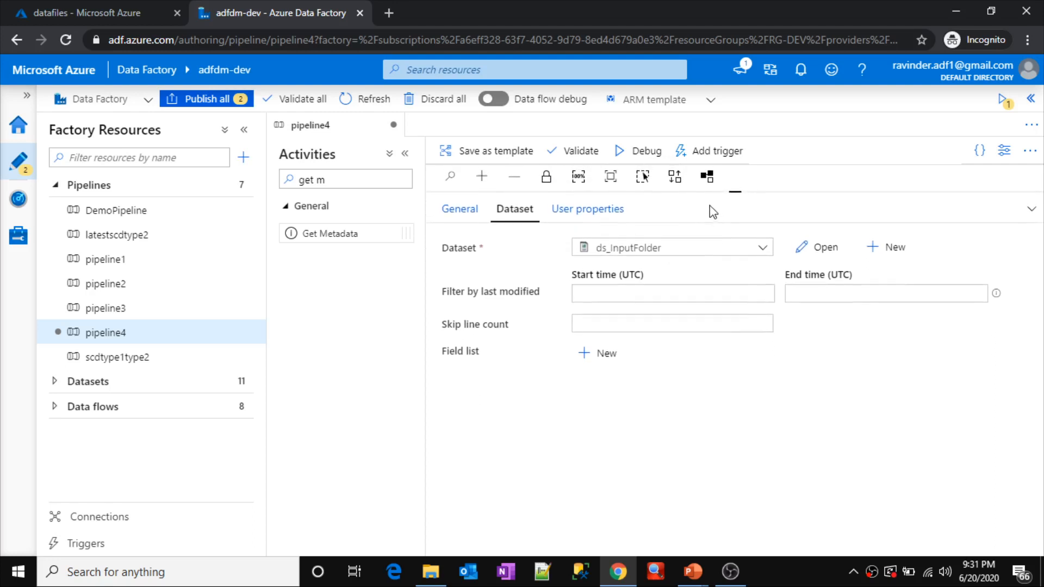
click(593, 357)
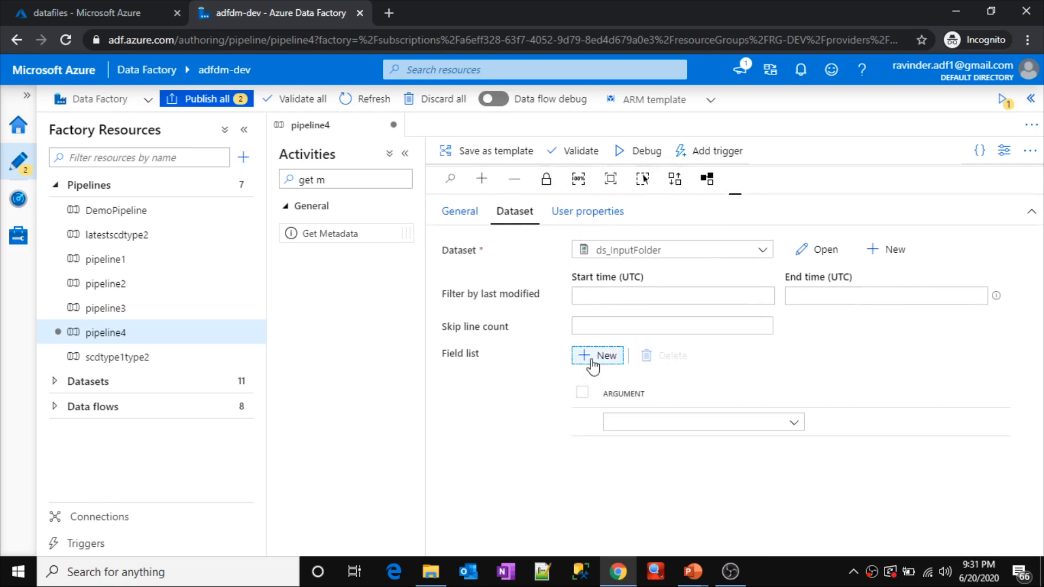
click(787, 432)
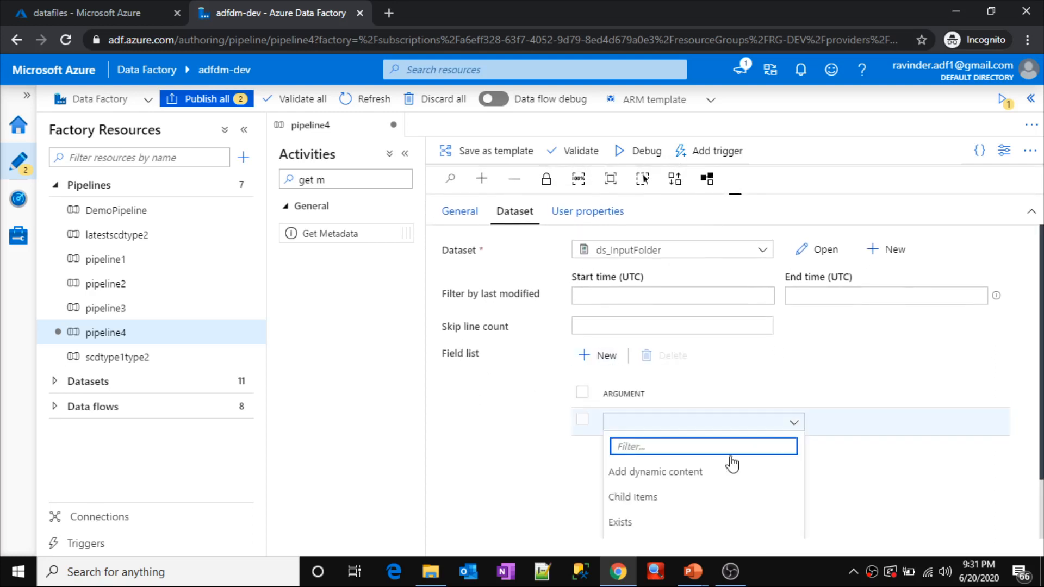
click(639, 498)
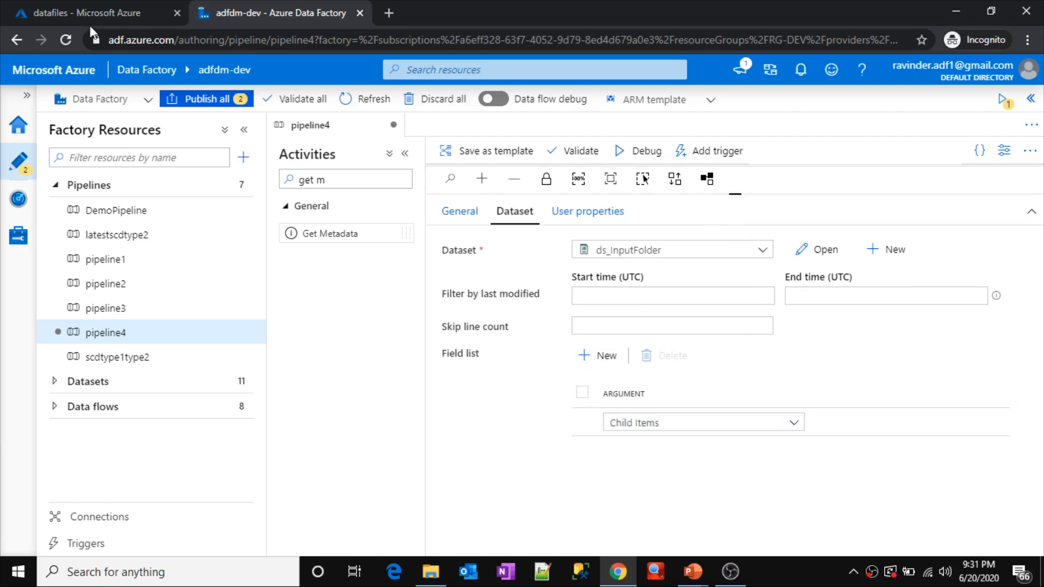
click(67, 3)
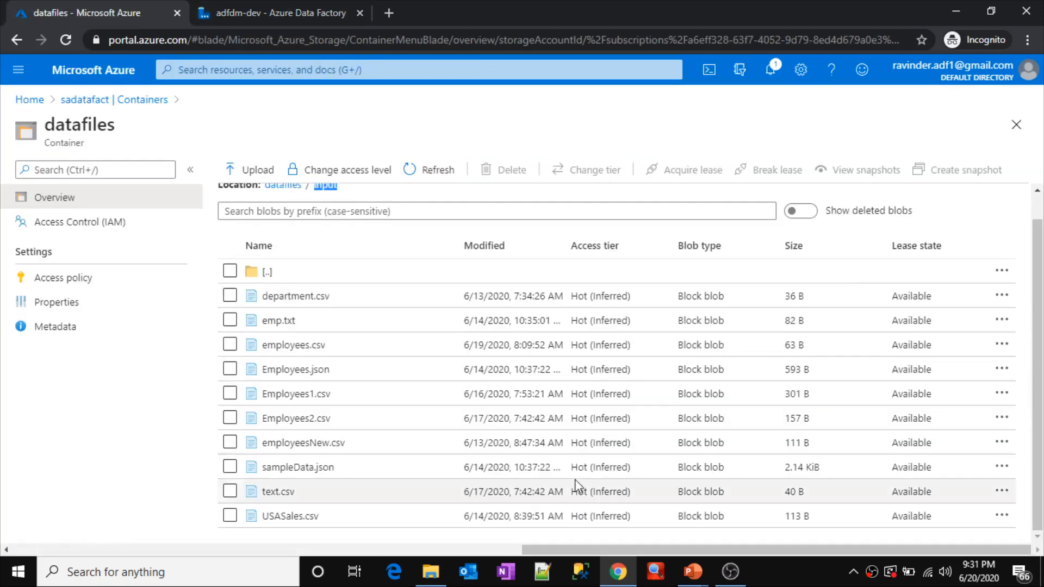
click(285, 4)
Step: Move the Get Metadata activity on the canvas, start a debug run of pipeline4, and collapse the Activities and Factory Resources panes
drag(743, 197, 734, 365)
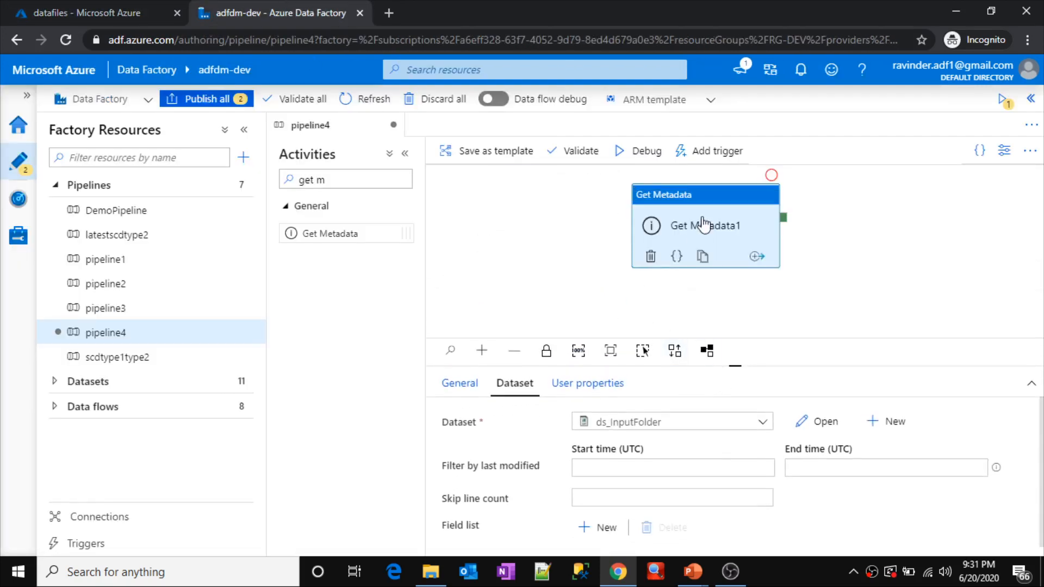
drag(704, 223, 648, 229)
click(757, 229)
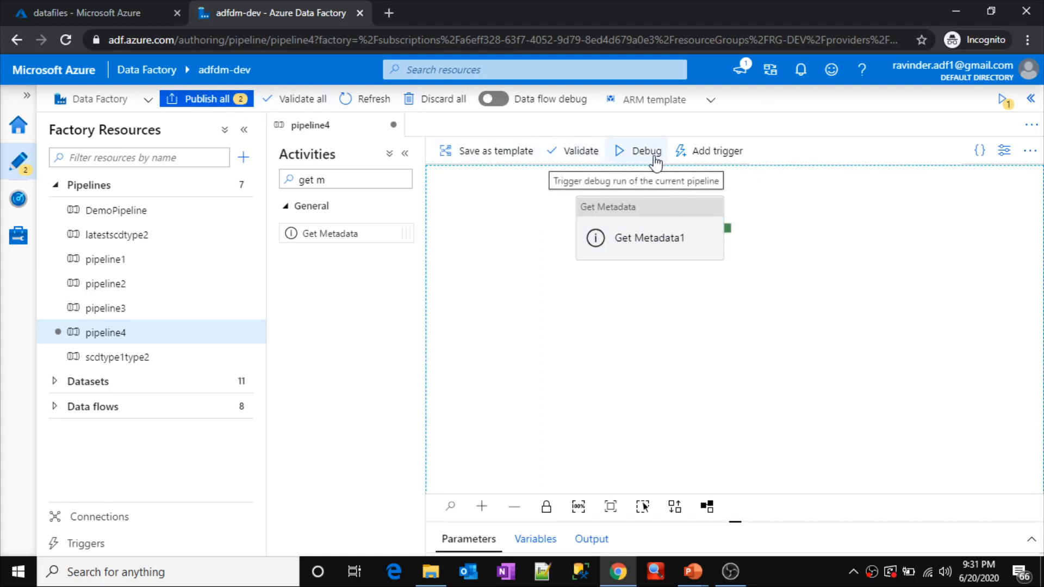
click(719, 155)
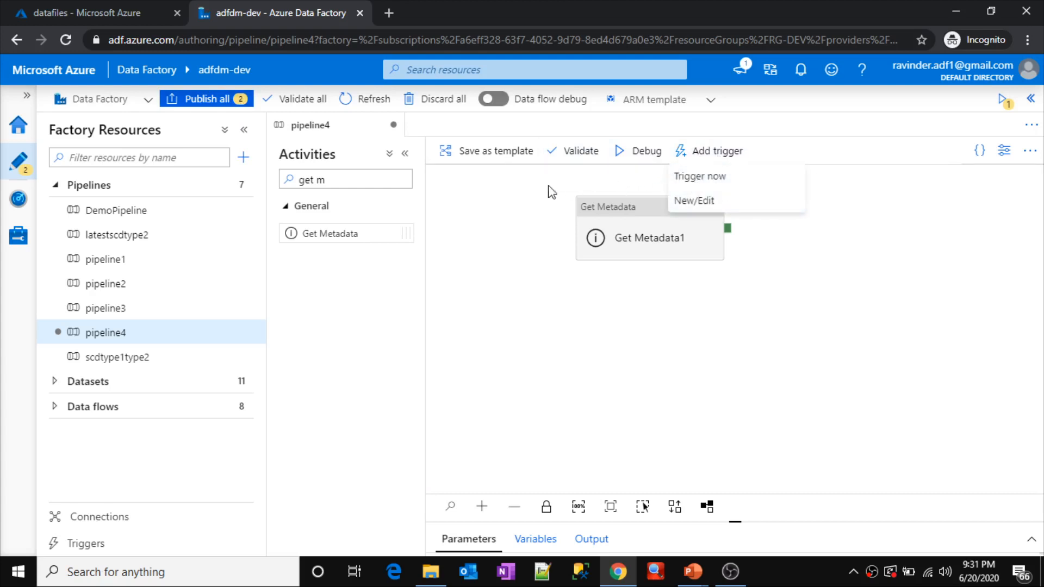
click(502, 195)
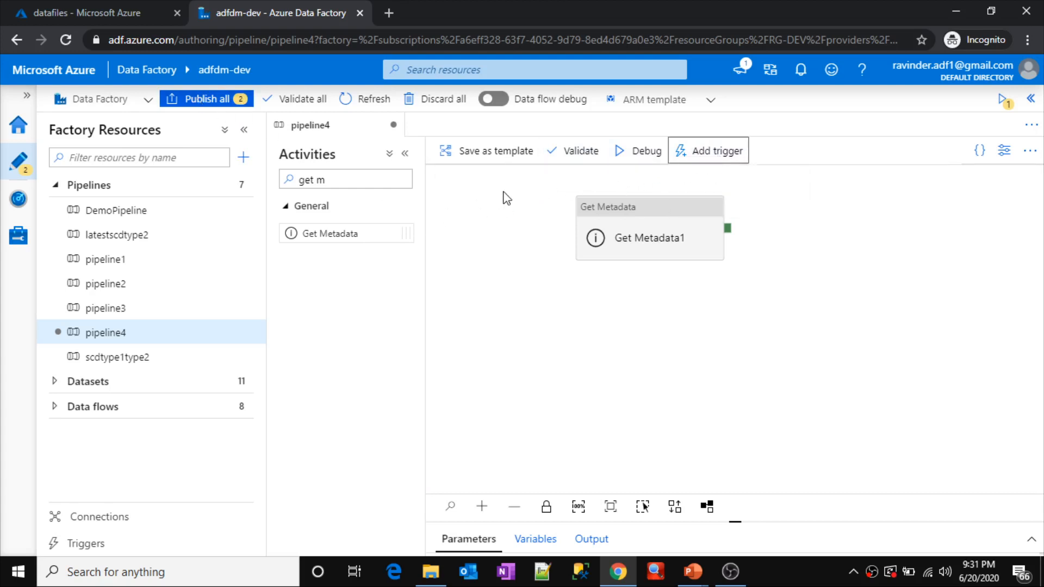
click(638, 152)
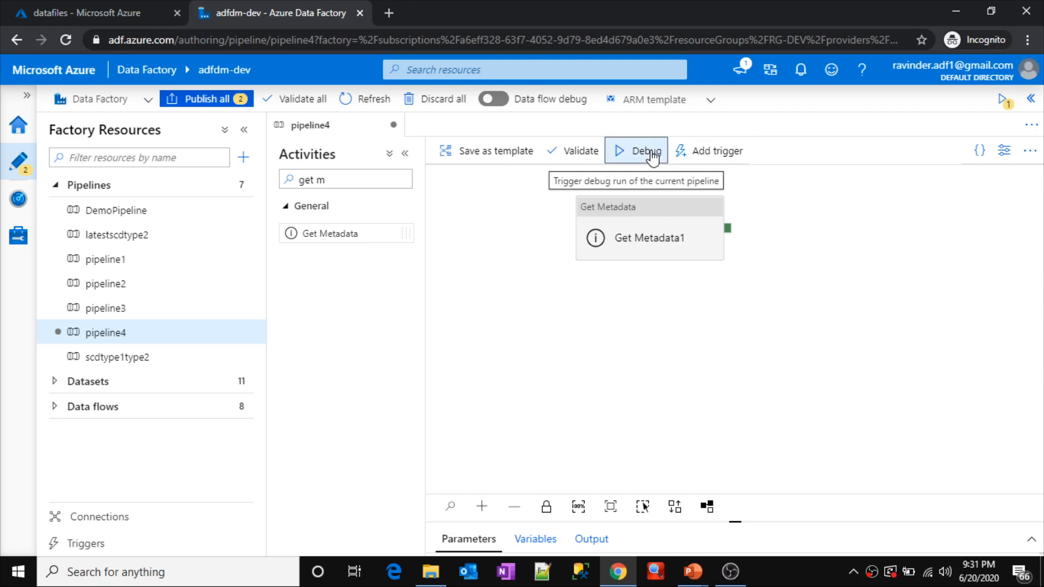
click(404, 157)
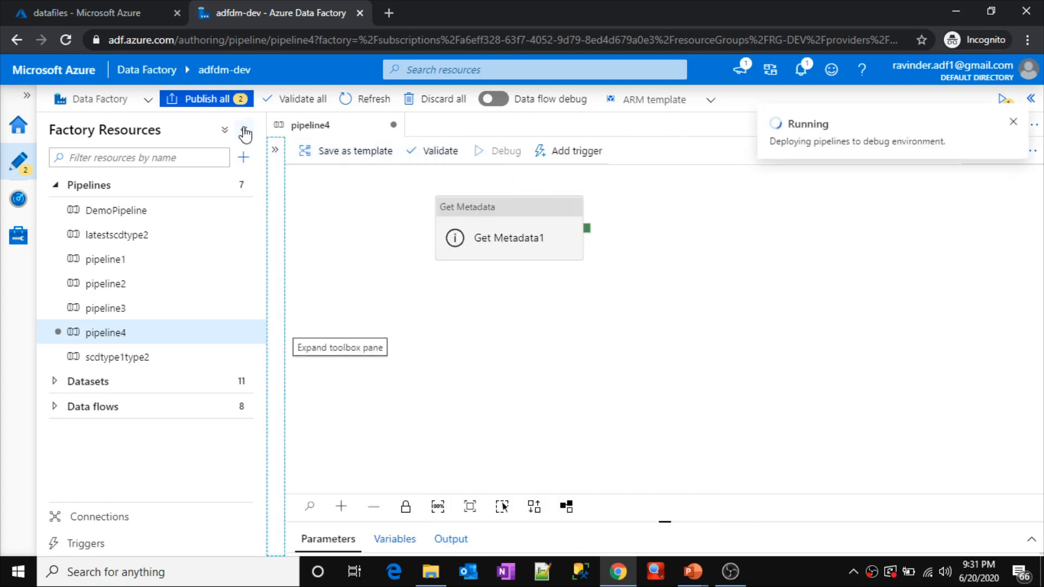
click(245, 133)
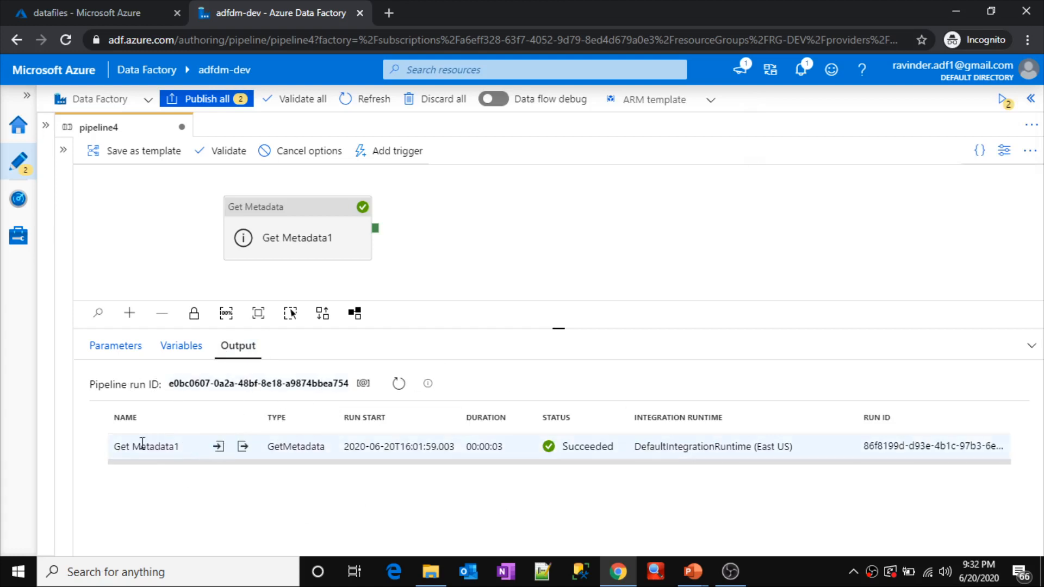
Step: Examine the dataset reference and field list in the enlarged input JSON of the Get Metadata1 debug run
click(116, 447)
drag(116, 447, 182, 452)
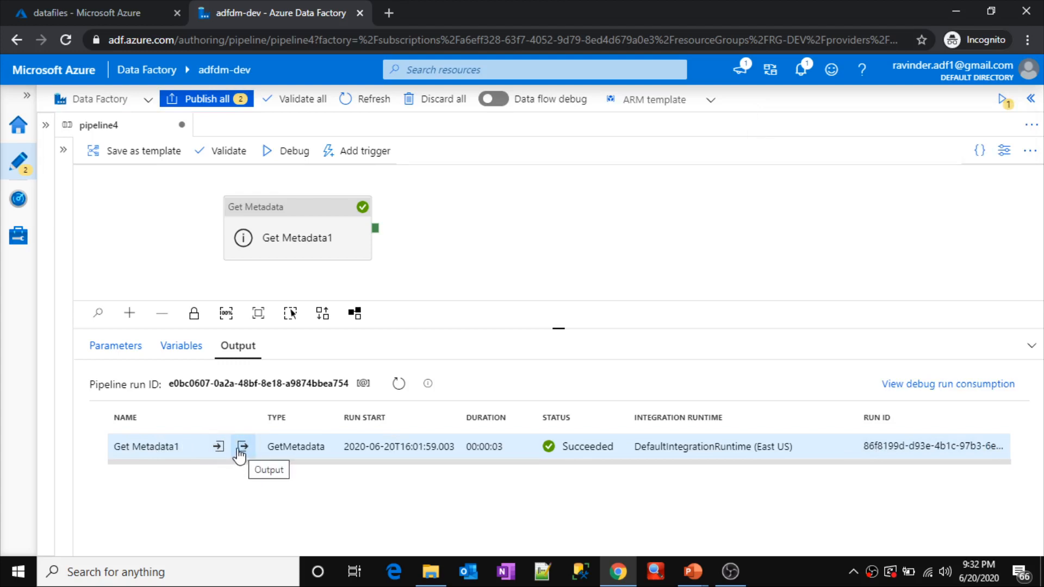
click(218, 447)
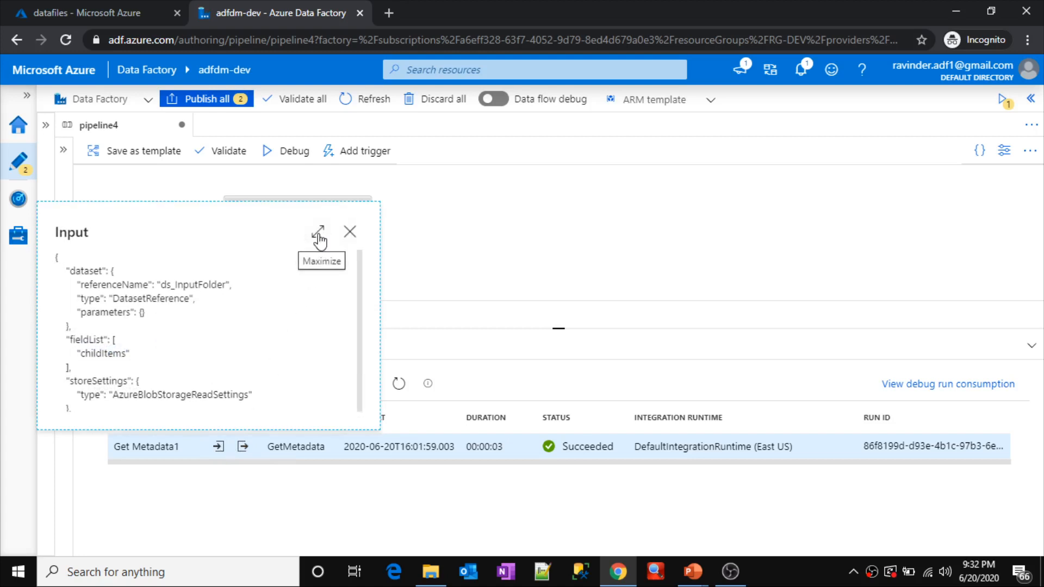
click(319, 237)
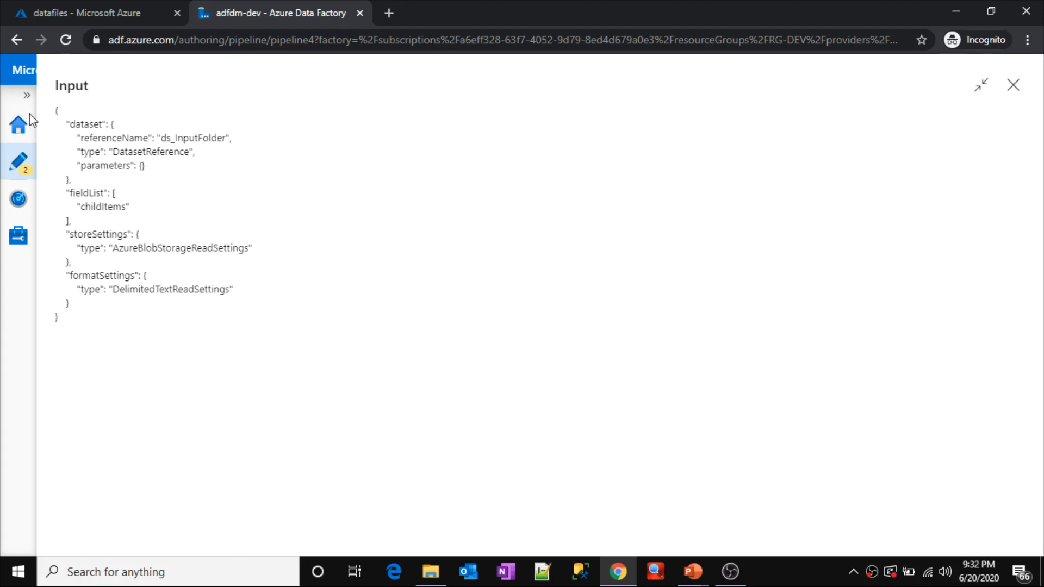
key(ctrl+plus)
key(ctrl+plus)
key(ctrl+plus)
key(ctrl+plus)
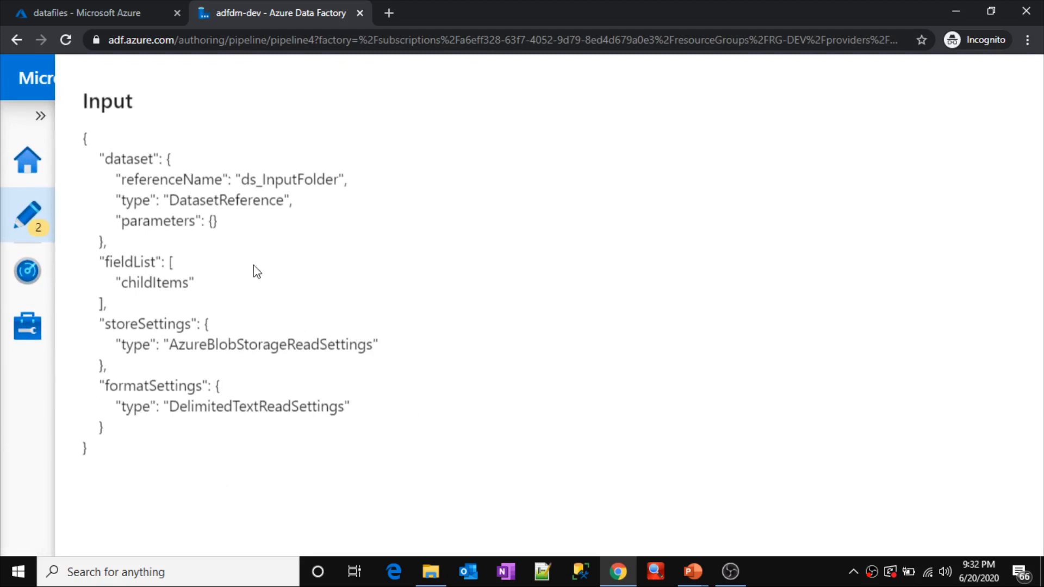
click(125, 154)
double_click(124, 153)
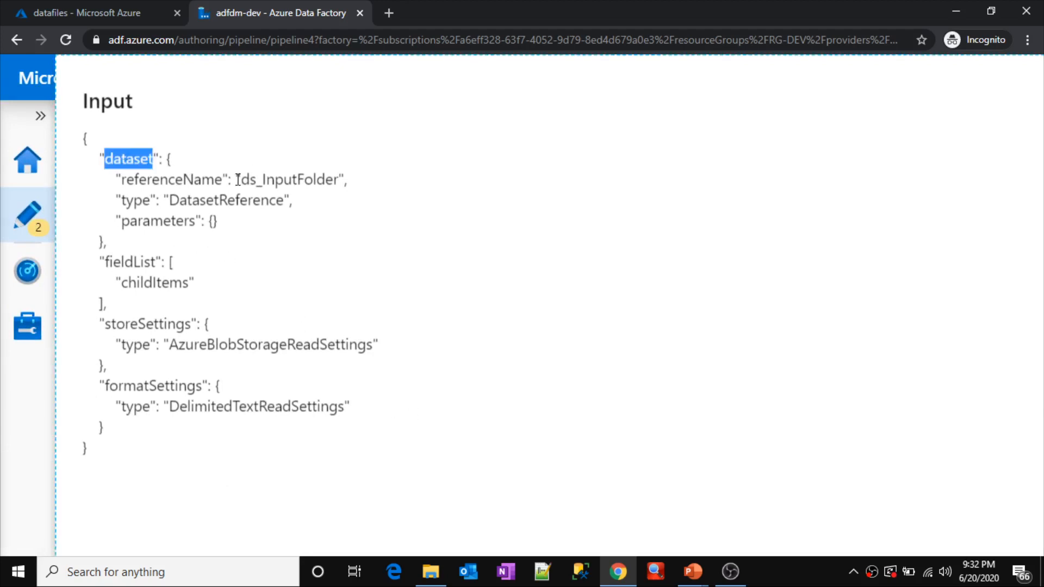
drag(242, 180, 339, 181)
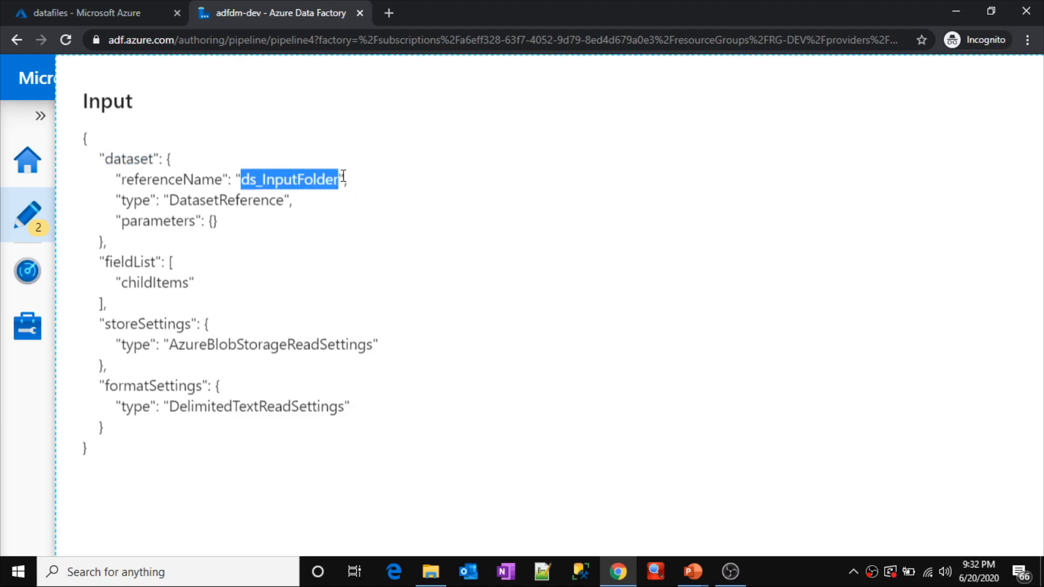
double_click(126, 263)
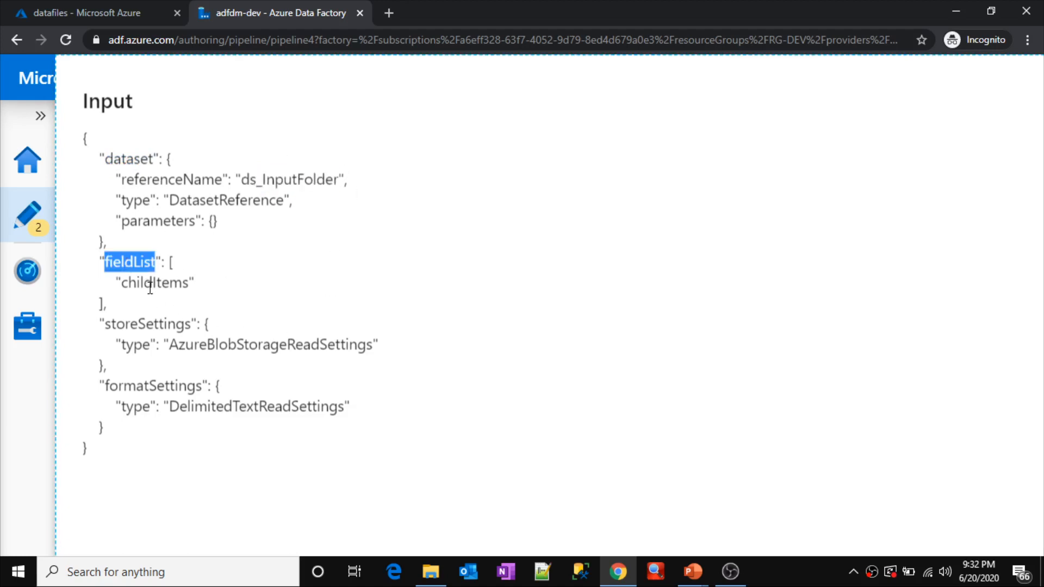
drag(122, 283, 192, 284)
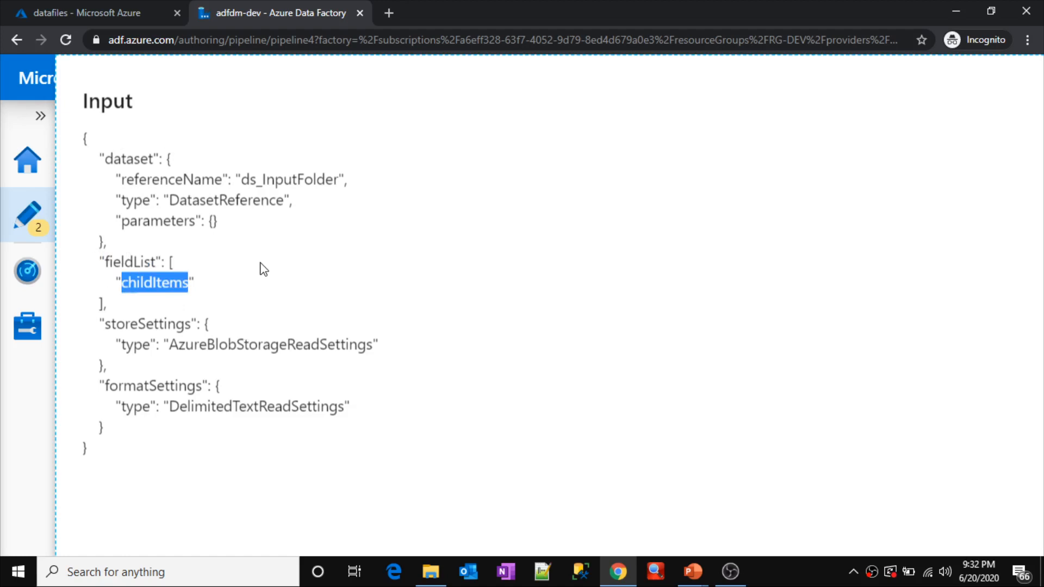
scroll(260, 263, down, 3)
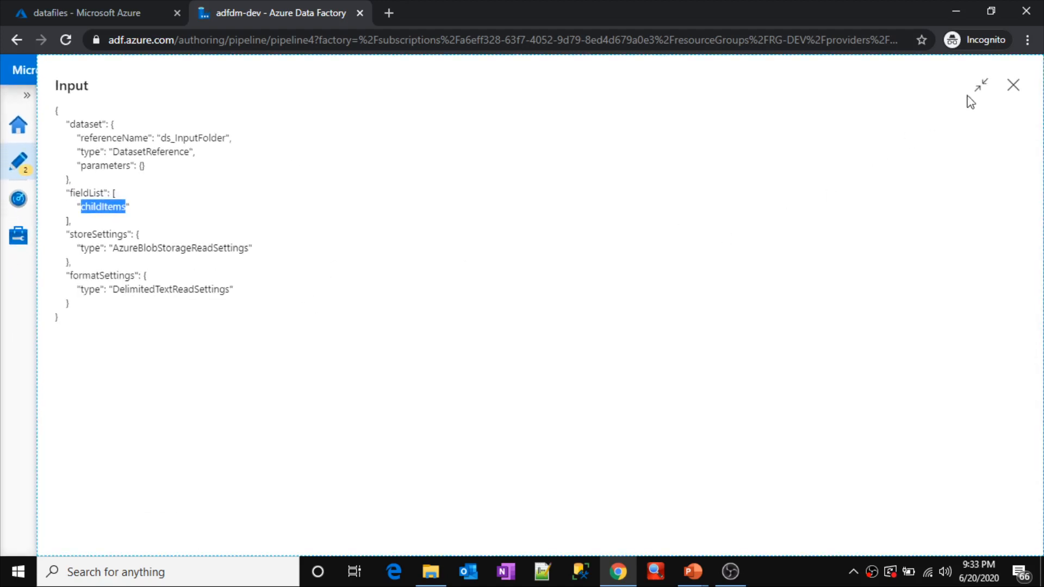
click(1006, 94)
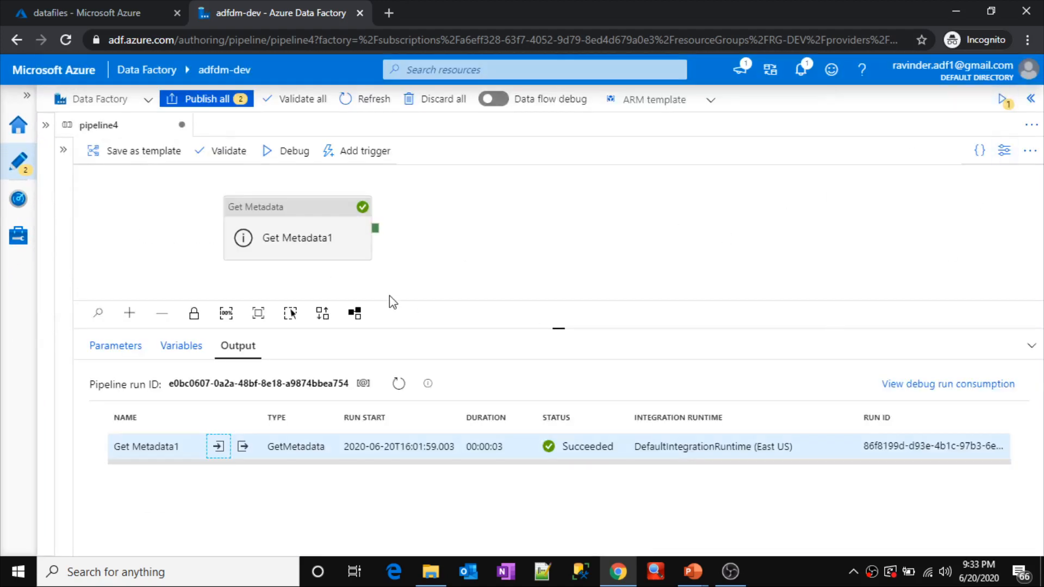
Step: Review the field list argument in the Get Metadata1 activity's dataset settings, and return to the debug run's activity list
click(305, 238)
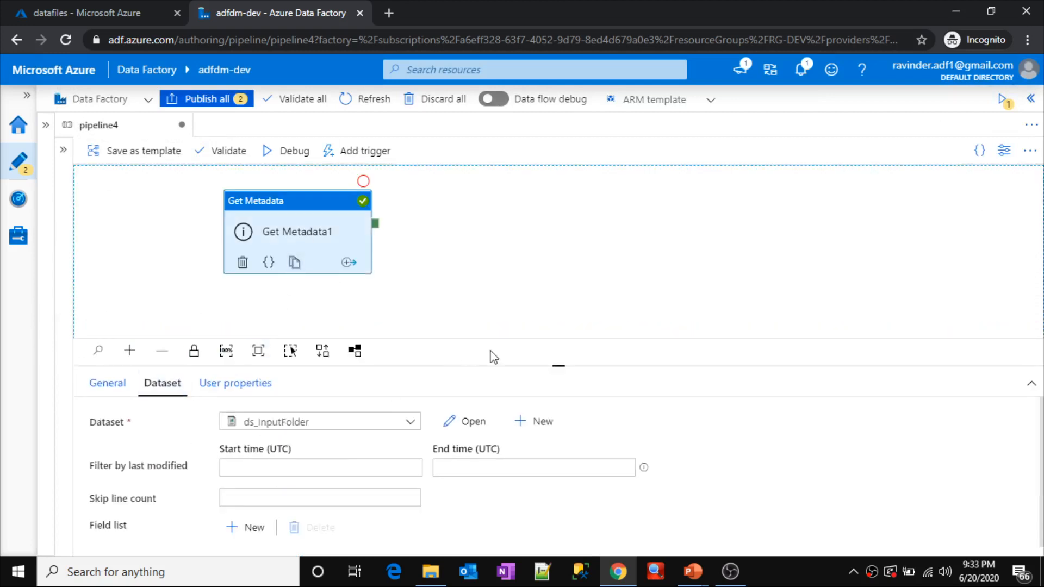
drag(524, 364, 532, 217)
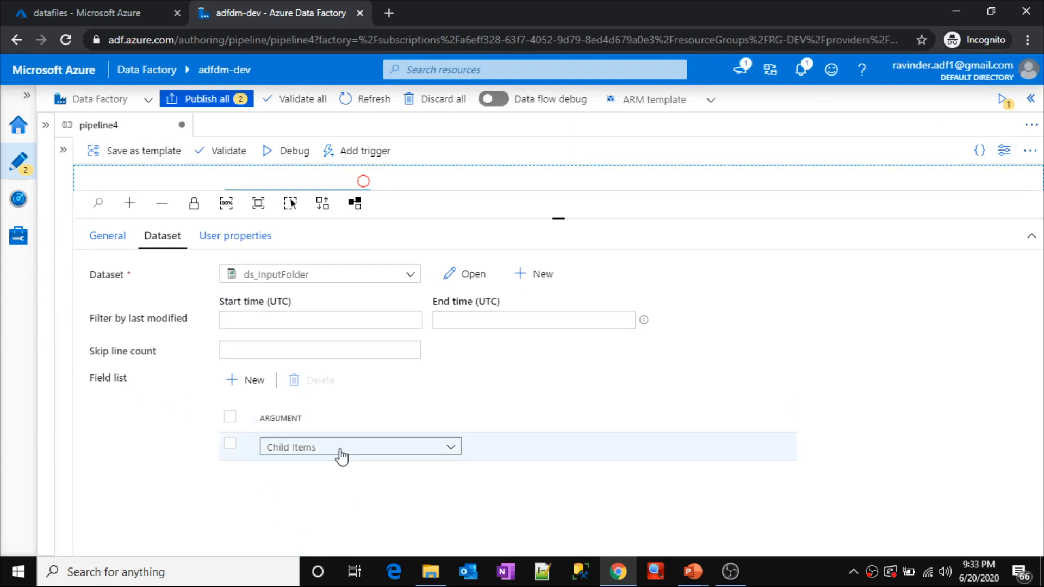
drag(557, 219, 543, 328)
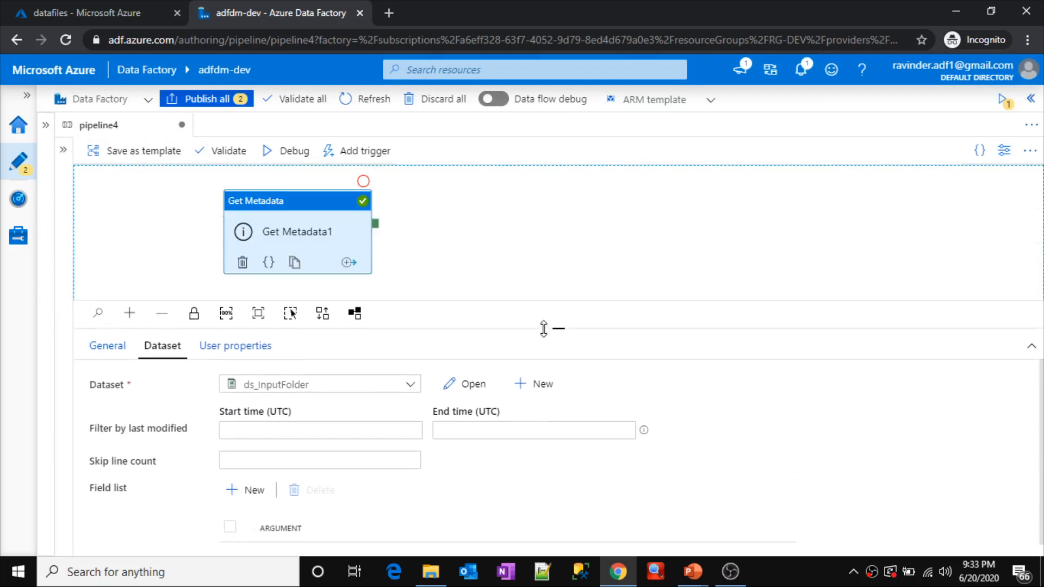
click(540, 236)
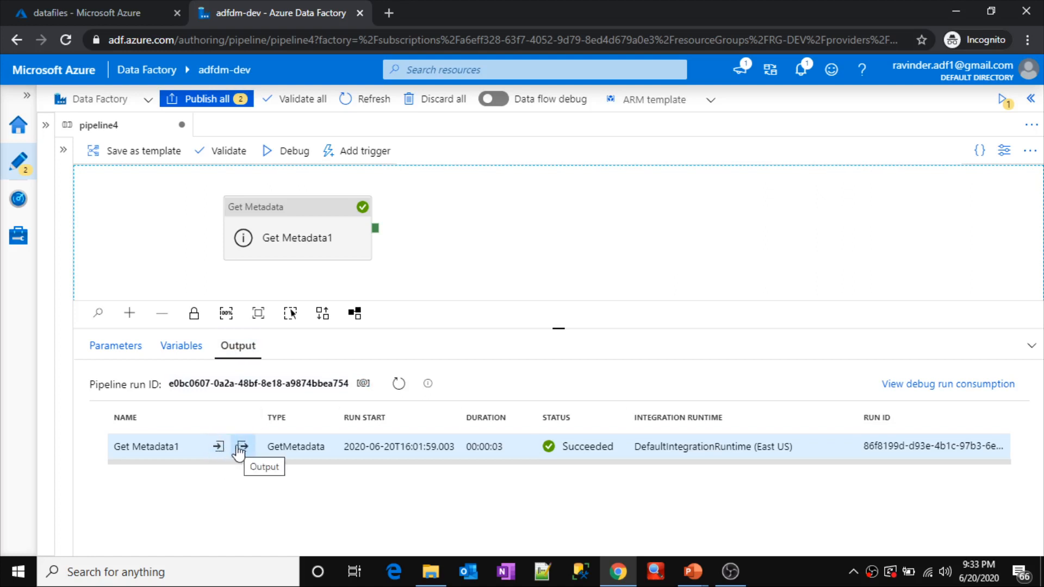
click(311, 229)
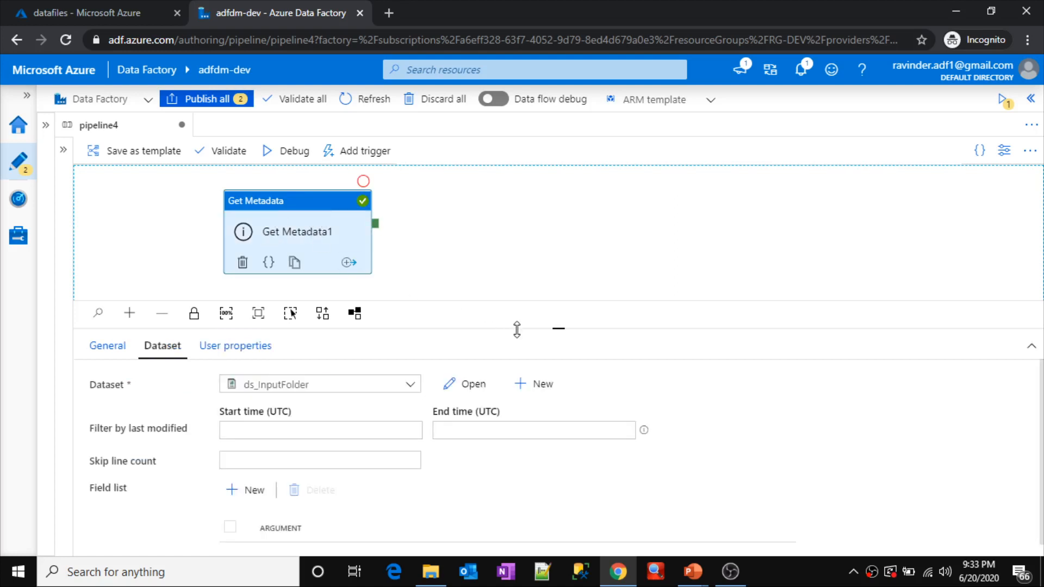
drag(517, 330, 517, 245)
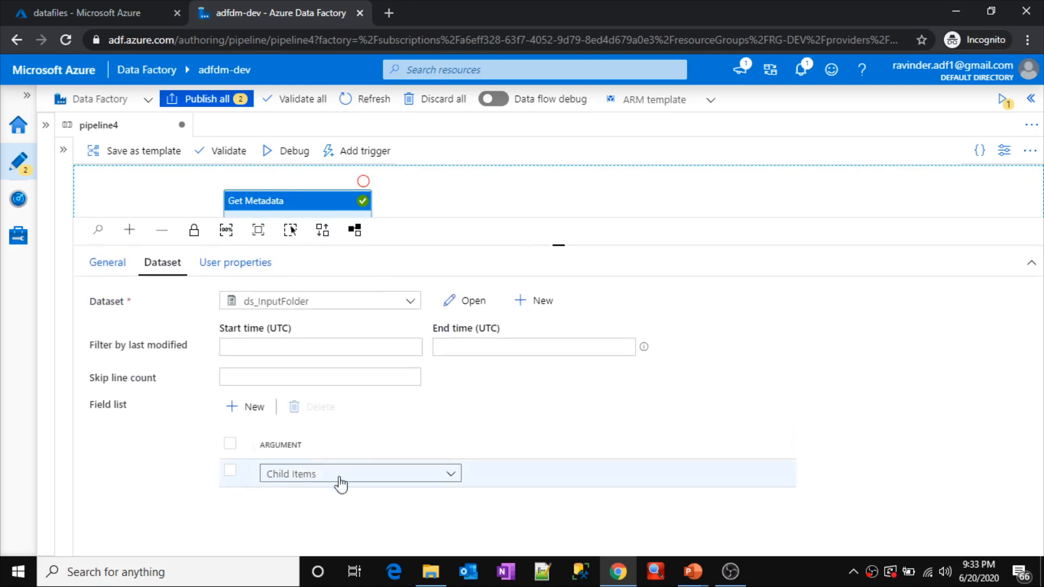
drag(562, 245, 553, 312)
click(554, 234)
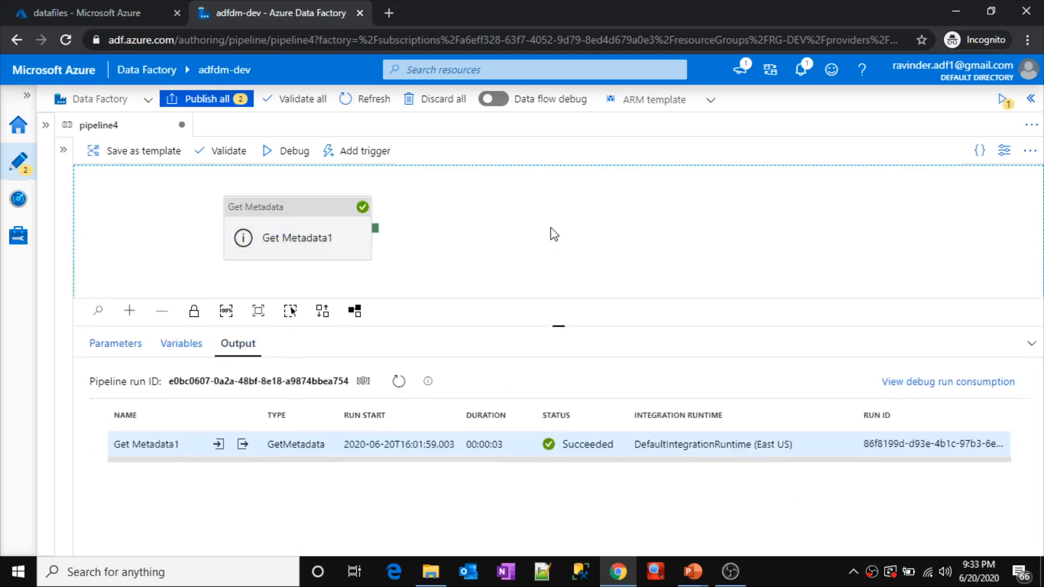
Step: Open and enlarge the output JSON of the Get Metadata1 debug run, and examine the file entries under childItems
click(243, 450)
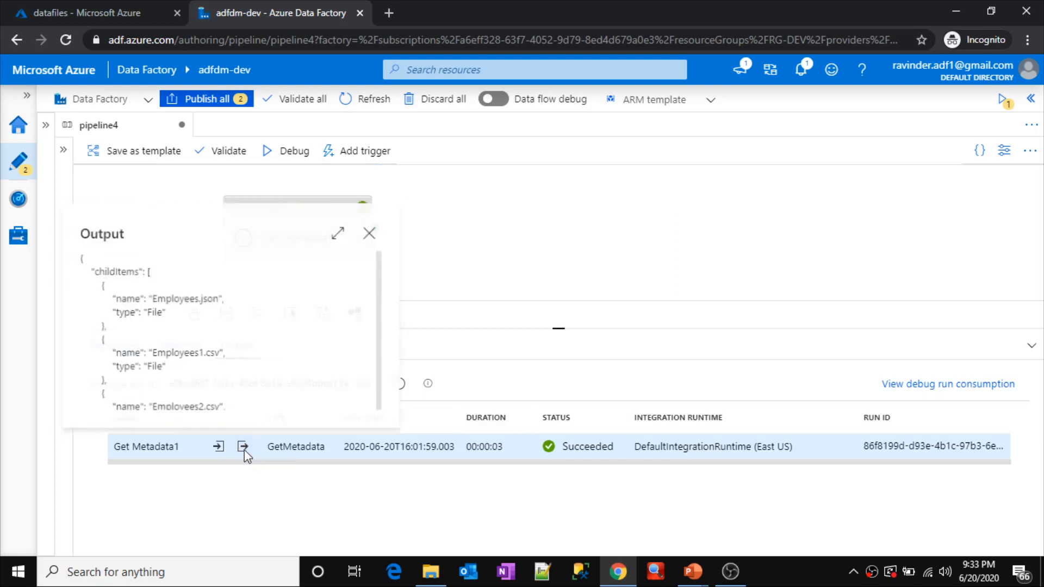
click(339, 235)
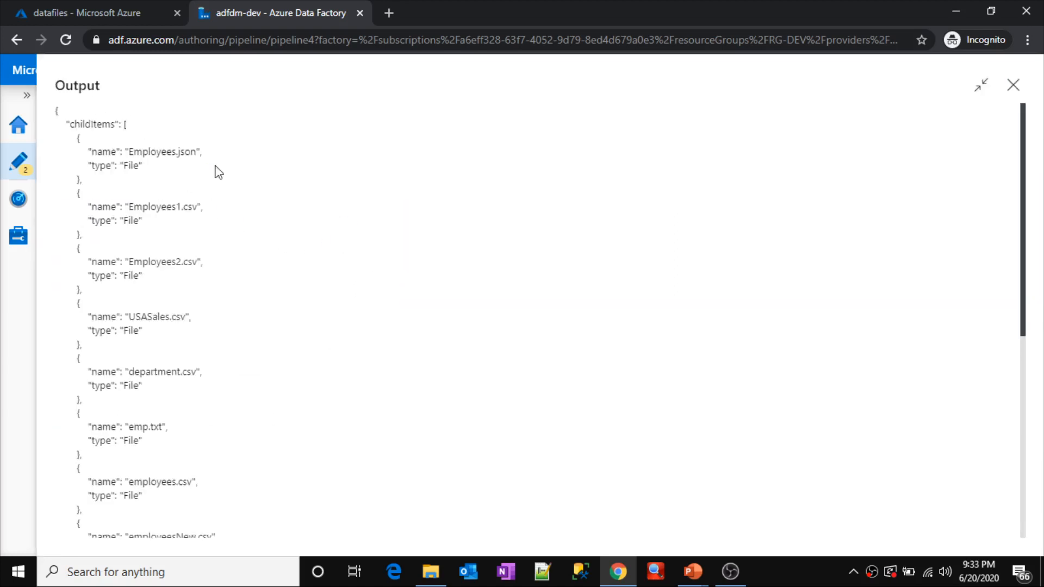
double_click(89, 124)
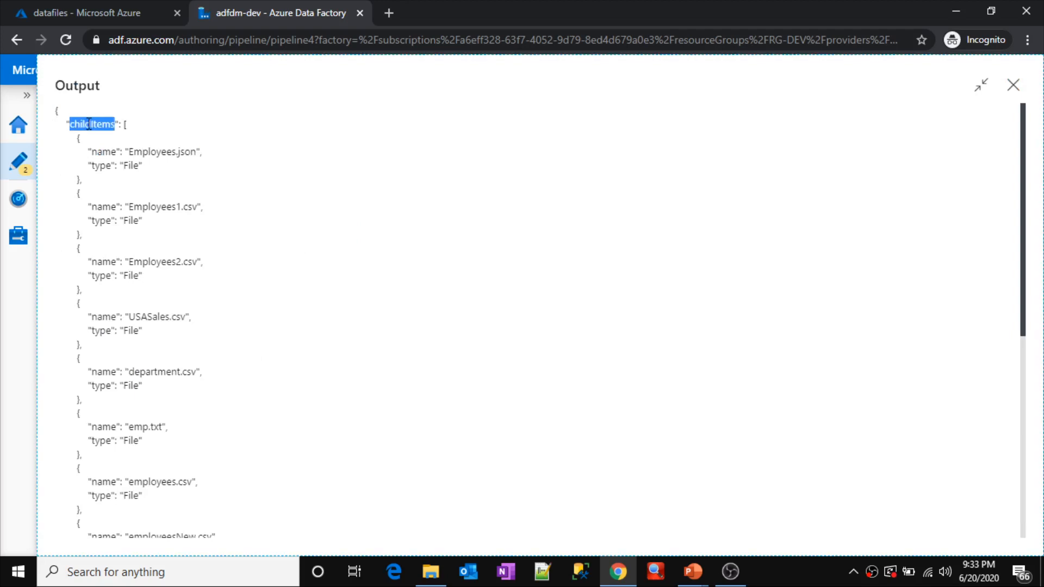
click(215, 132)
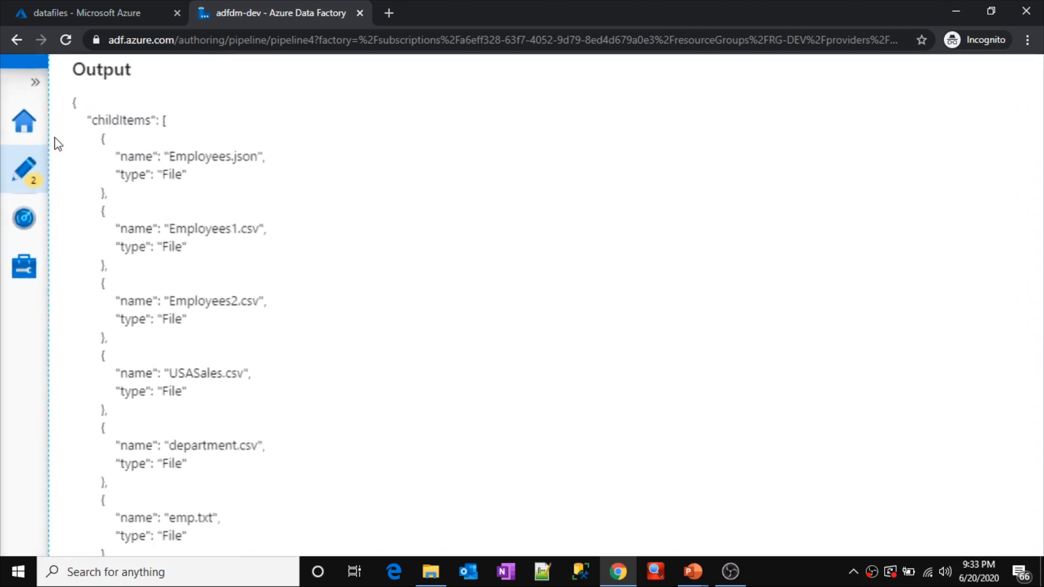
double_click(129, 117)
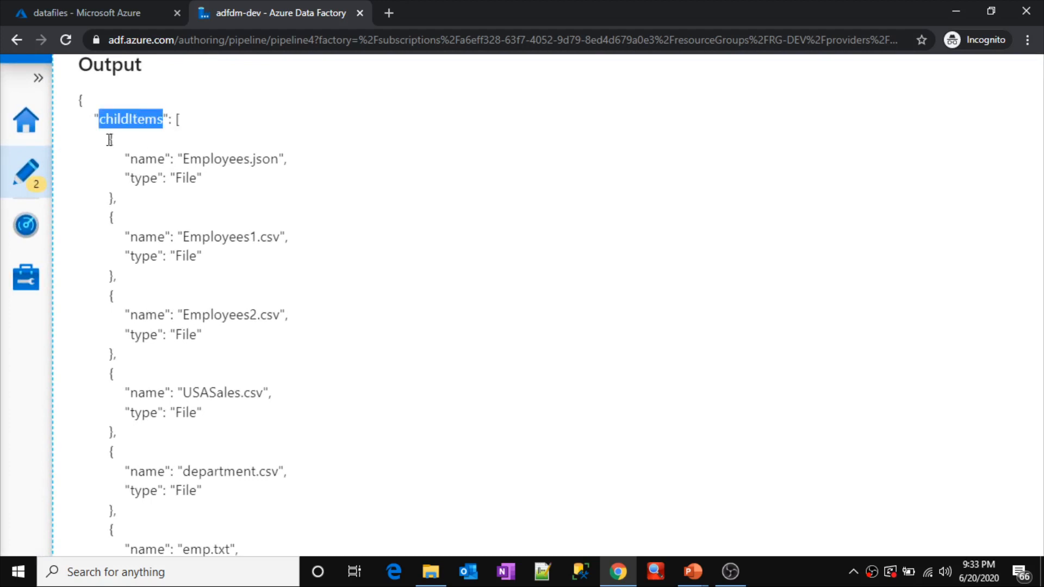
drag(109, 137, 119, 203)
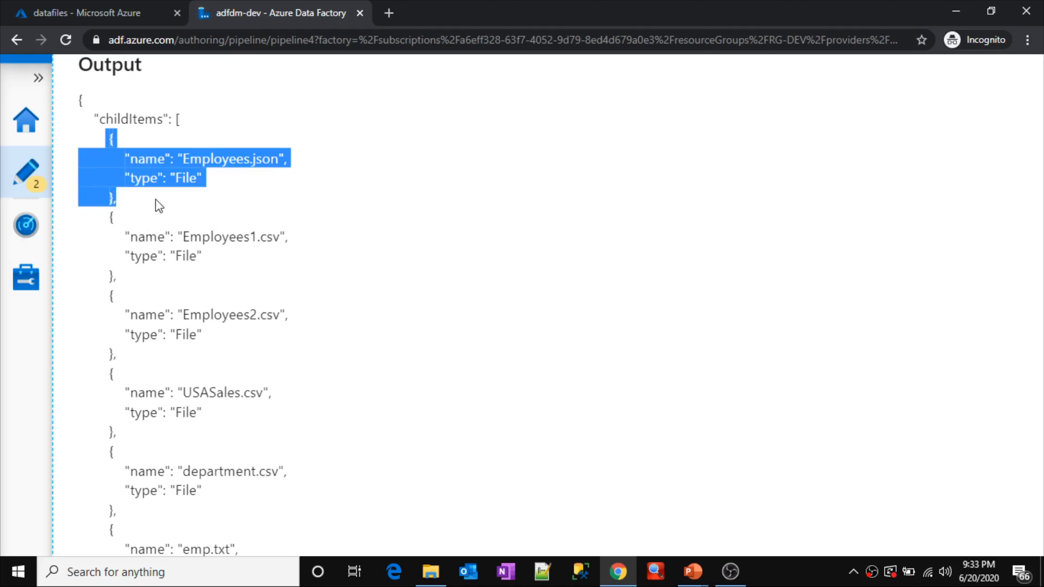
click(200, 195)
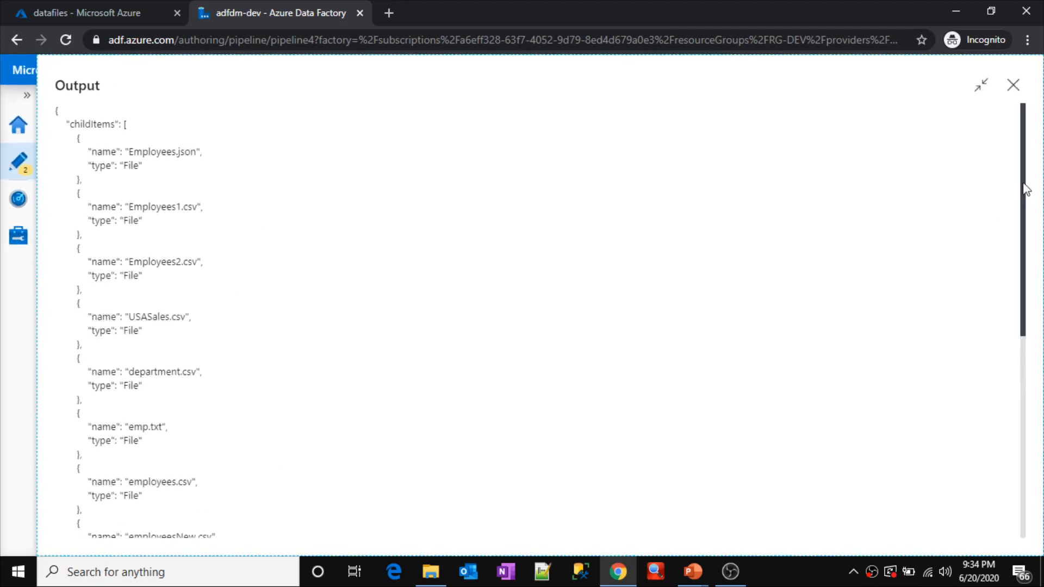
drag(1023, 181, 1043, 173)
mouse_move(1023, 228)
mouse_down()
mouse_move(1019, 305)
mouse_move(1028, 217)
mouse_up()
Step: Examine the structure of the childItems array, its individual JSON objects and the name value of the Employees.json entry
double_click(94, 87)
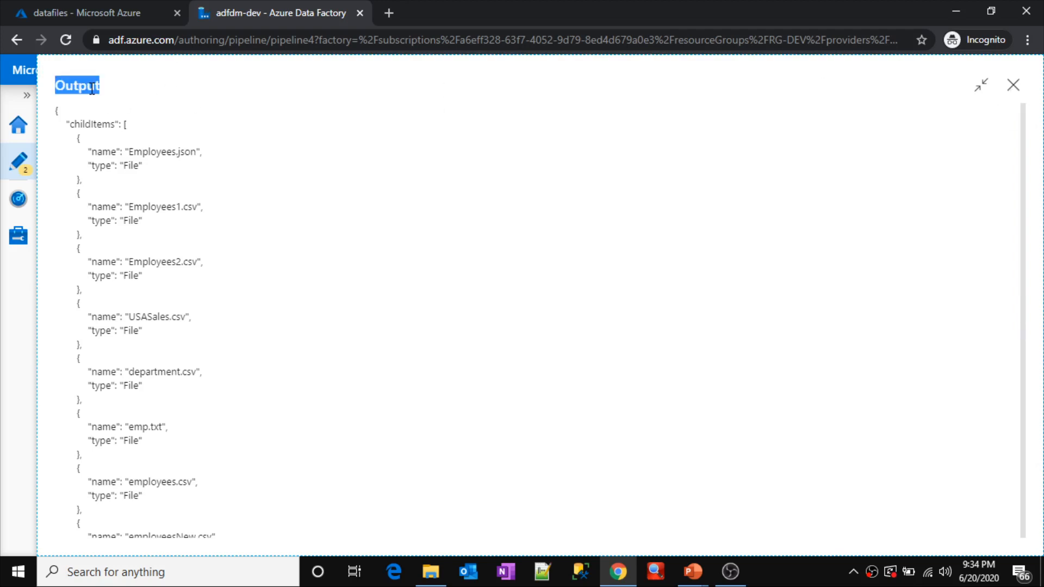
double_click(80, 123)
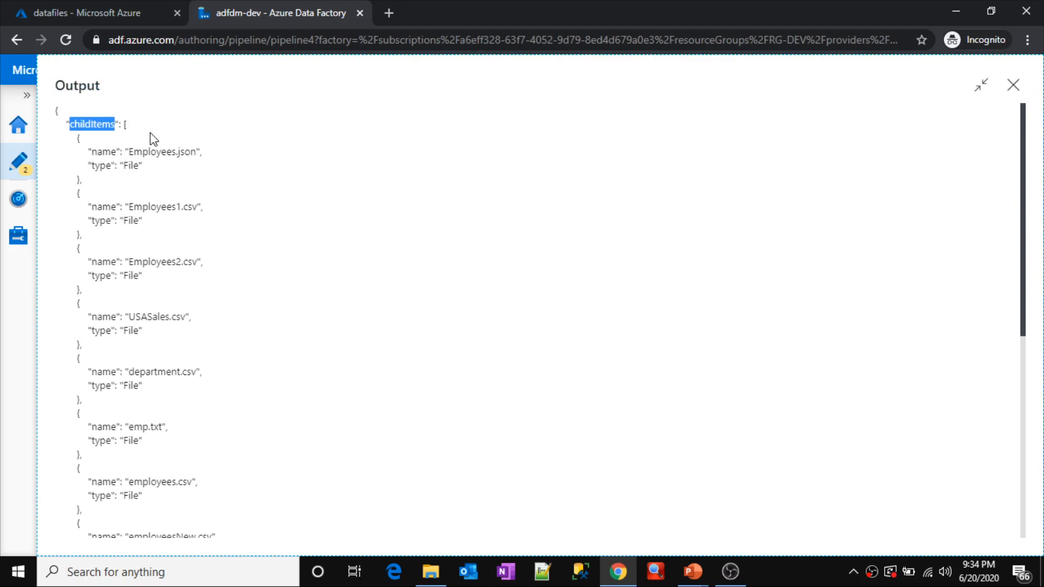
click(112, 121)
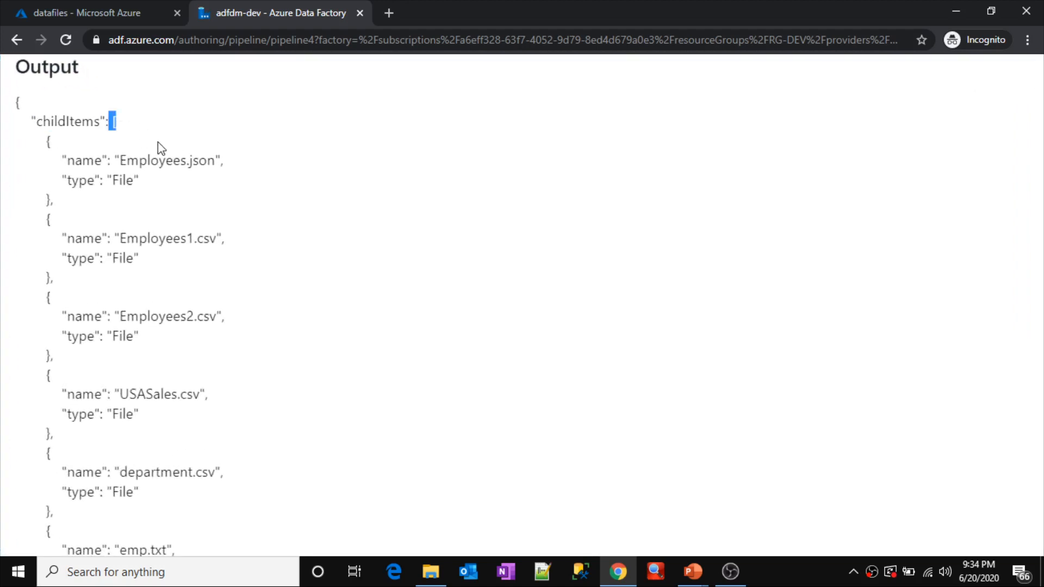
drag(41, 137, 65, 279)
drag(147, 161, 212, 163)
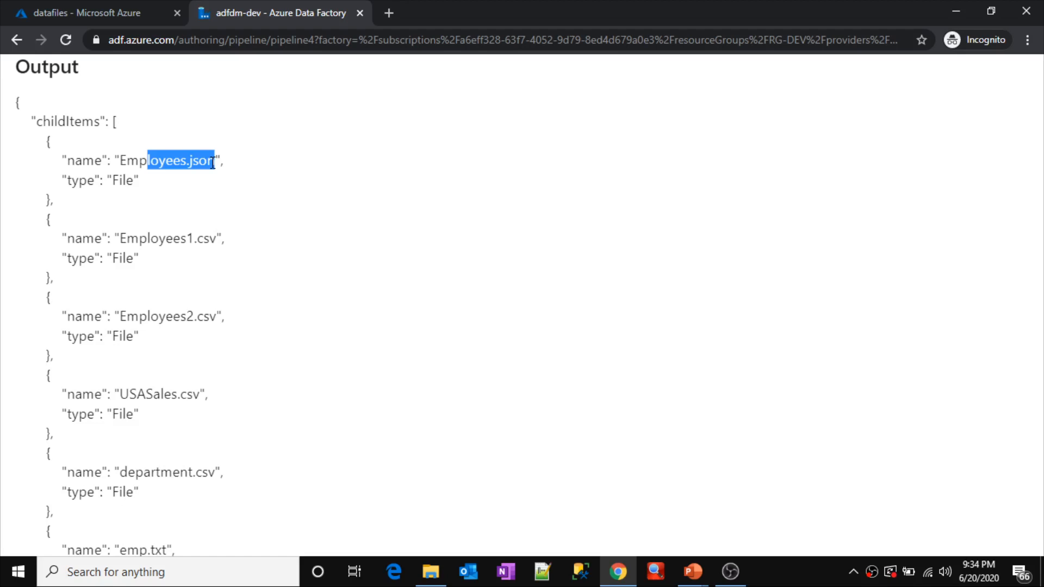
double_click(72, 119)
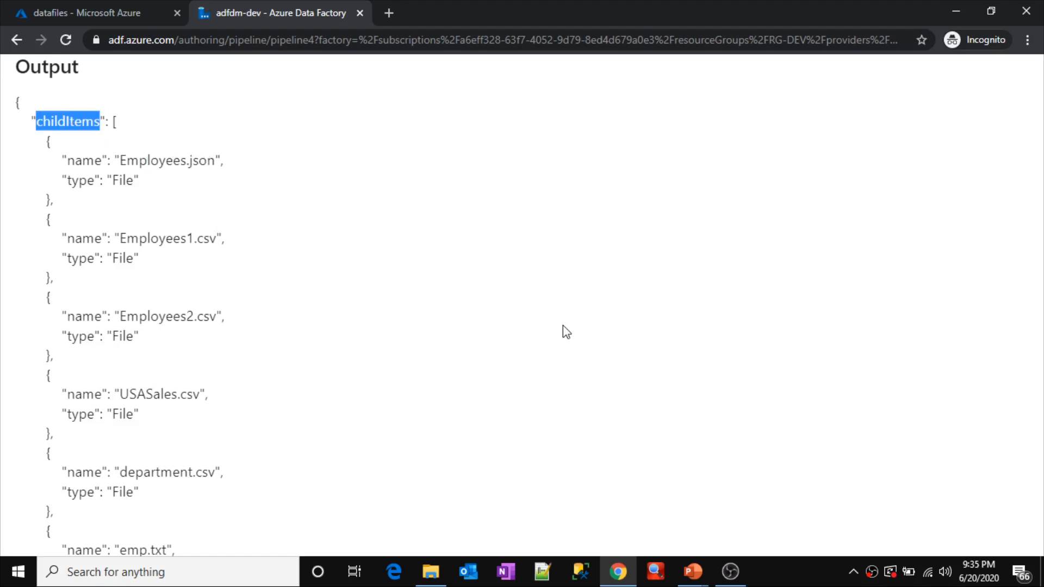
Step: Switch to a new blank Notepad window and place it beside the output JSON's text
key(super+r)
text(no)
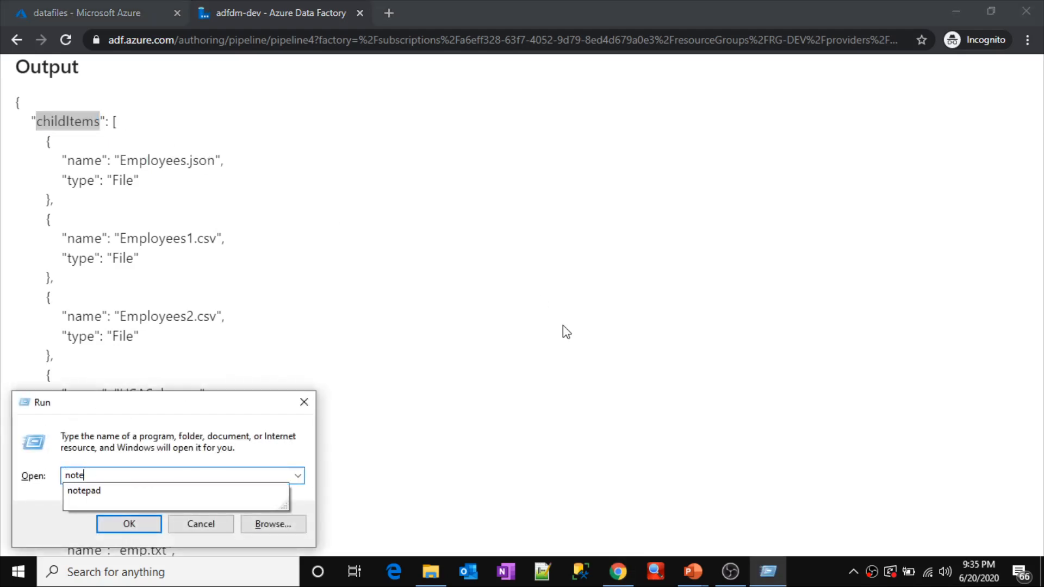
text(tepad)
key(Return)
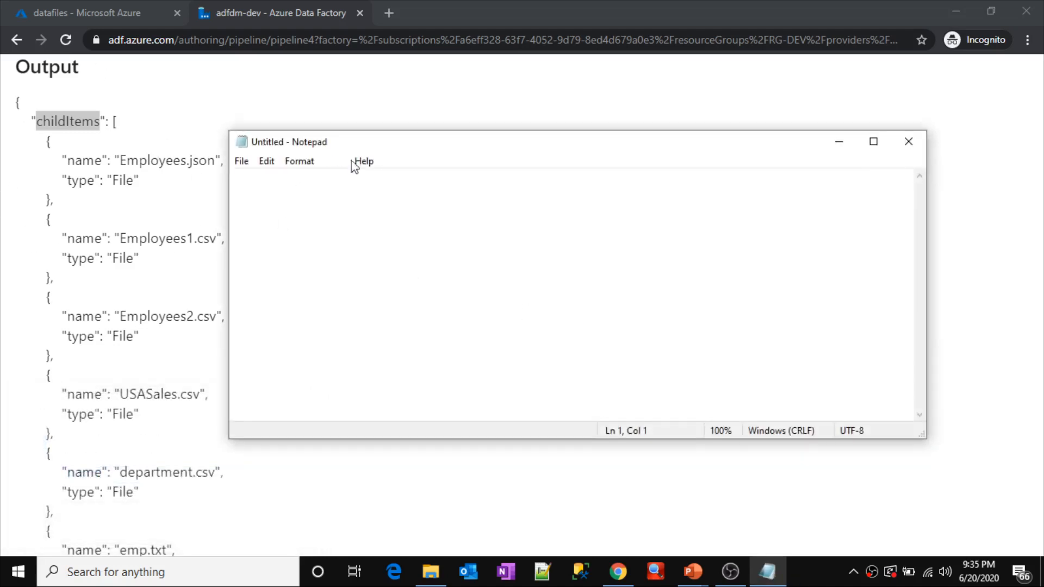
drag(391, 144, 463, 148)
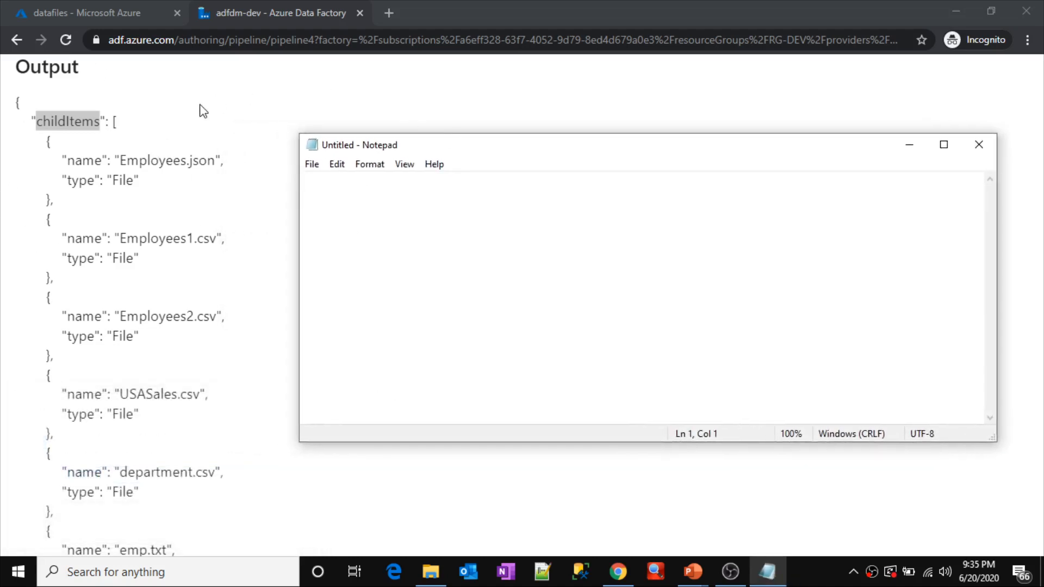
Step: Copy childItems from the output JSON into the Notepad note and complete the line as "childItems -- array -- json object"
double_click(77, 118)
key(ctrl+c)
key(alt+Tab)
key(ctrl+v)
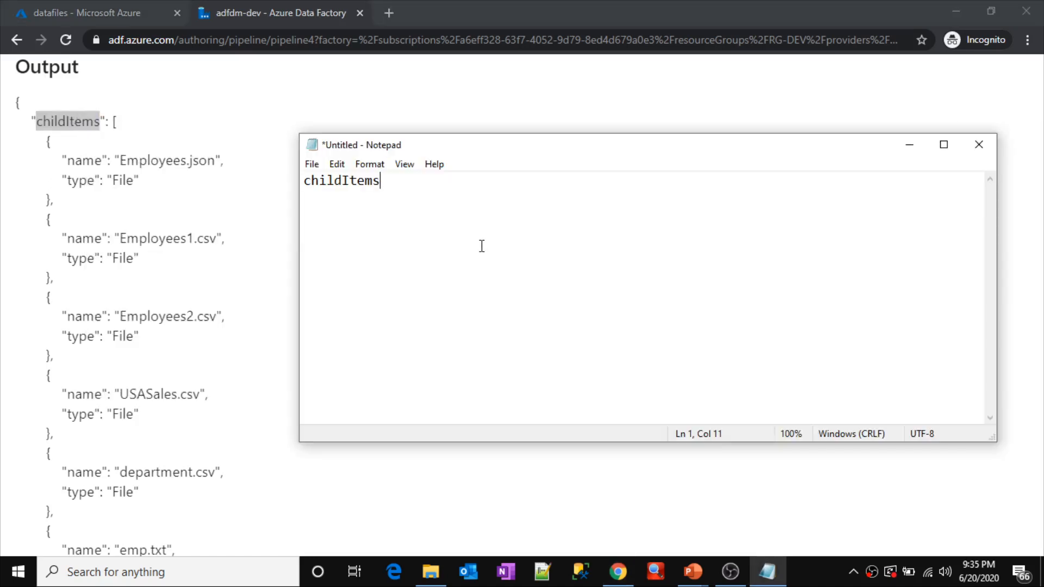
text(-- array -- json object)
key(Return)
key(Return)
key(Return)
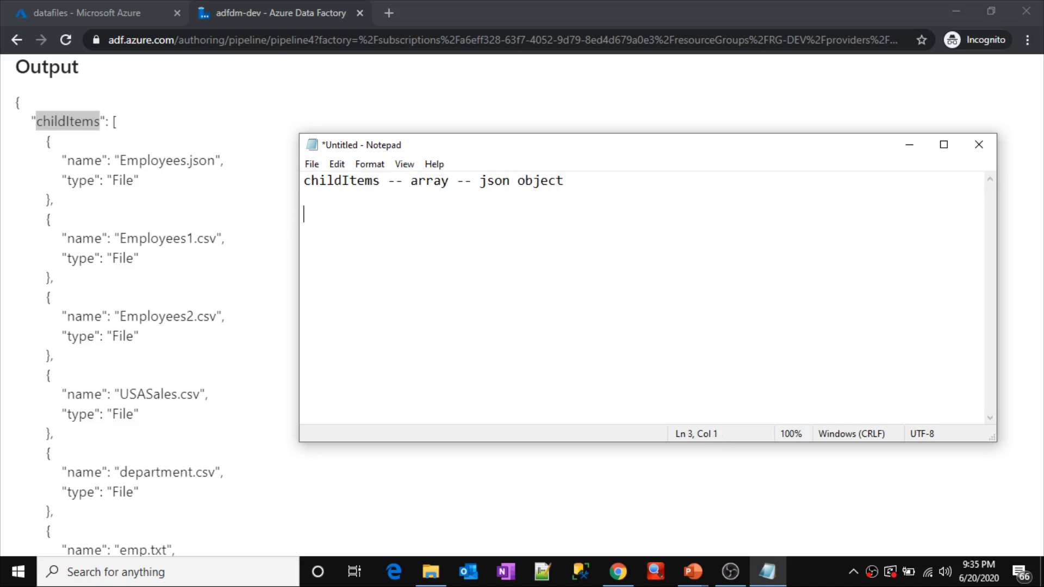
Step: Check the name property in the first JSON object and add the line "json --> name" to the Notepad note
text(json)
drag(44, 140, 65, 213)
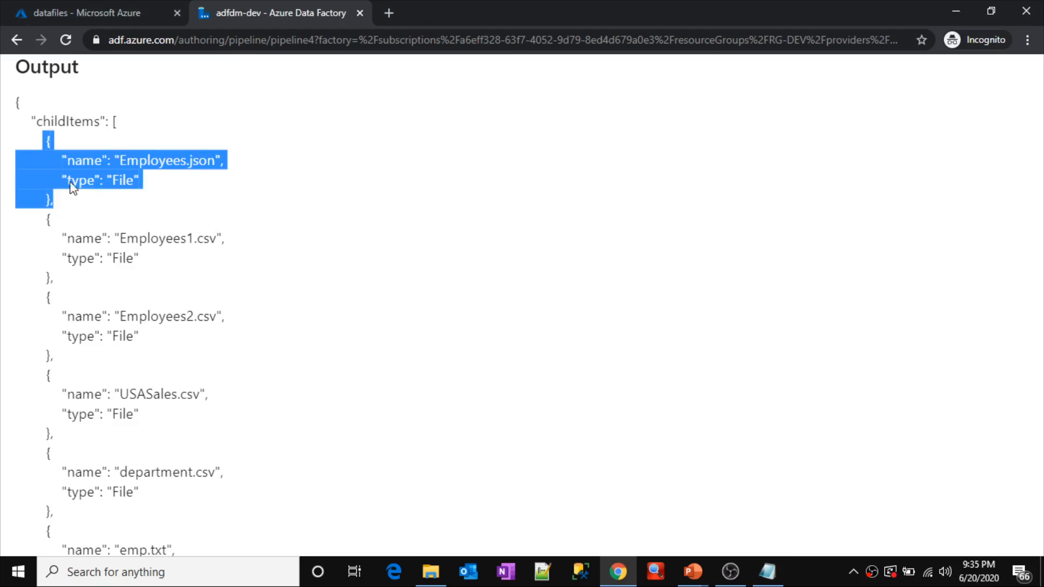
double_click(83, 160)
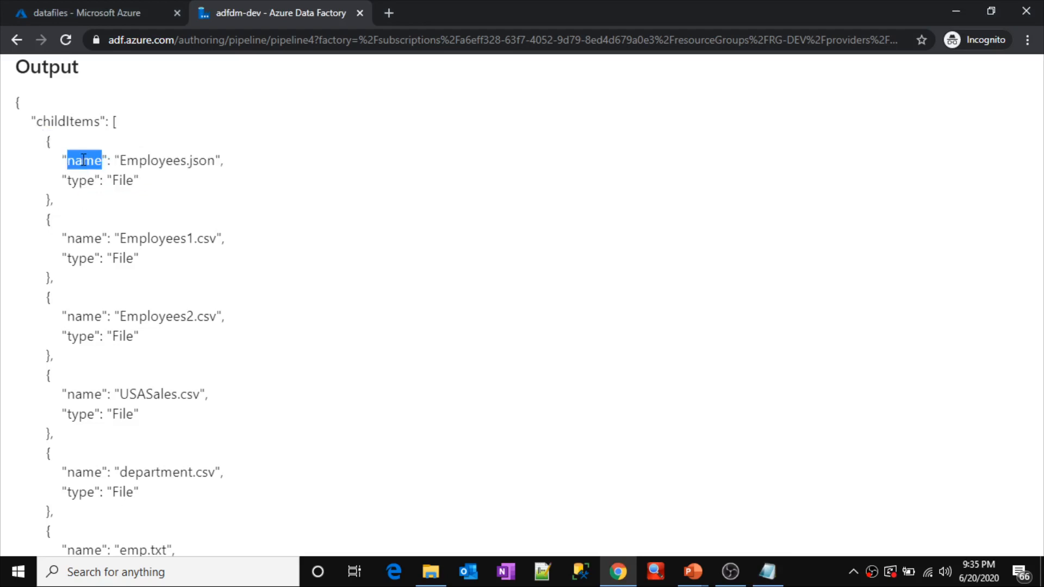
key(alt+Tab)
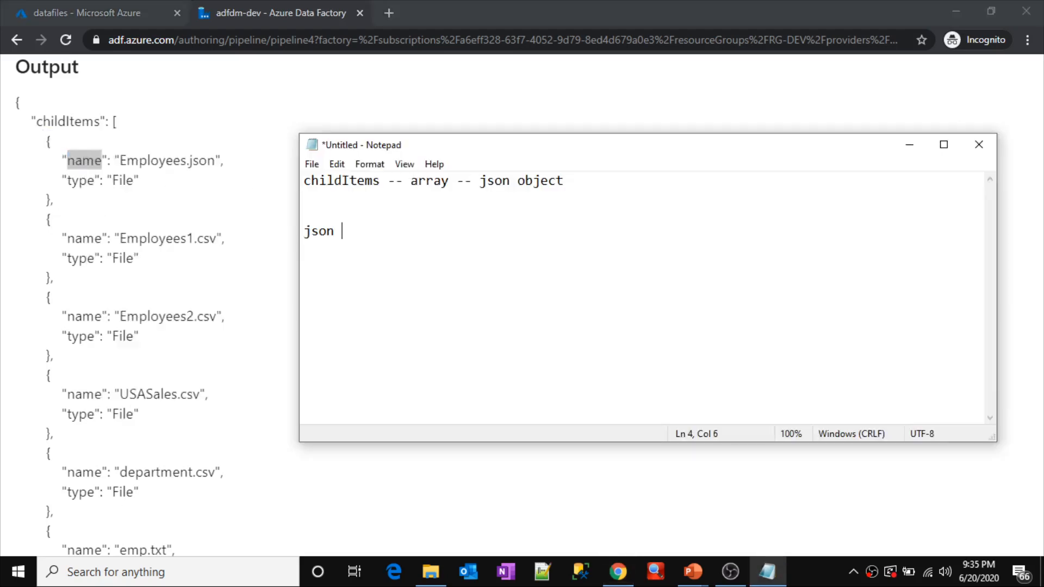
text(--> name =---)
Step: Insert [] after childItems in the first line of the Notepad note
double_click(317, 181)
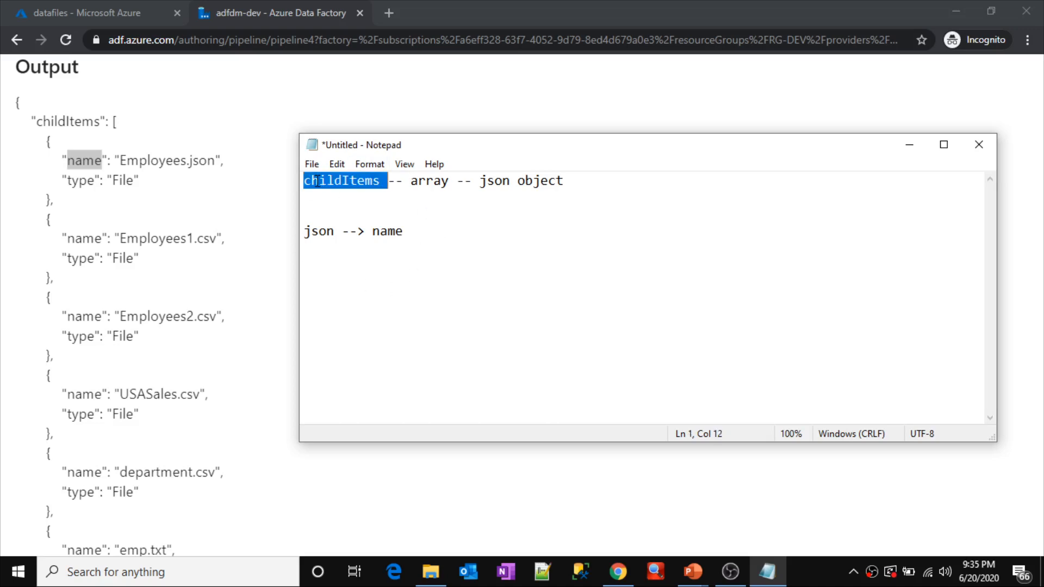
double_click(391, 231)
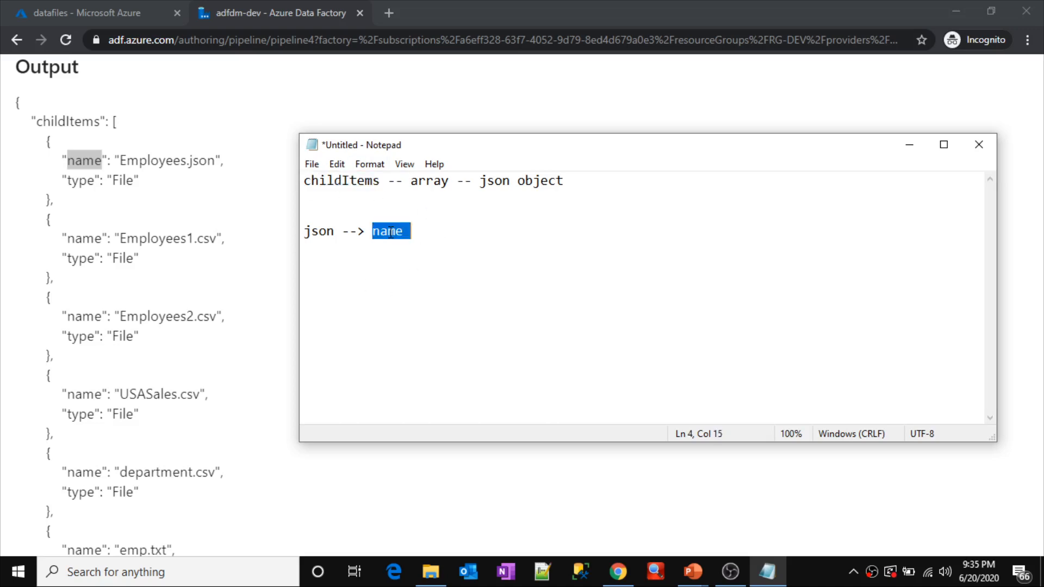
click(382, 181)
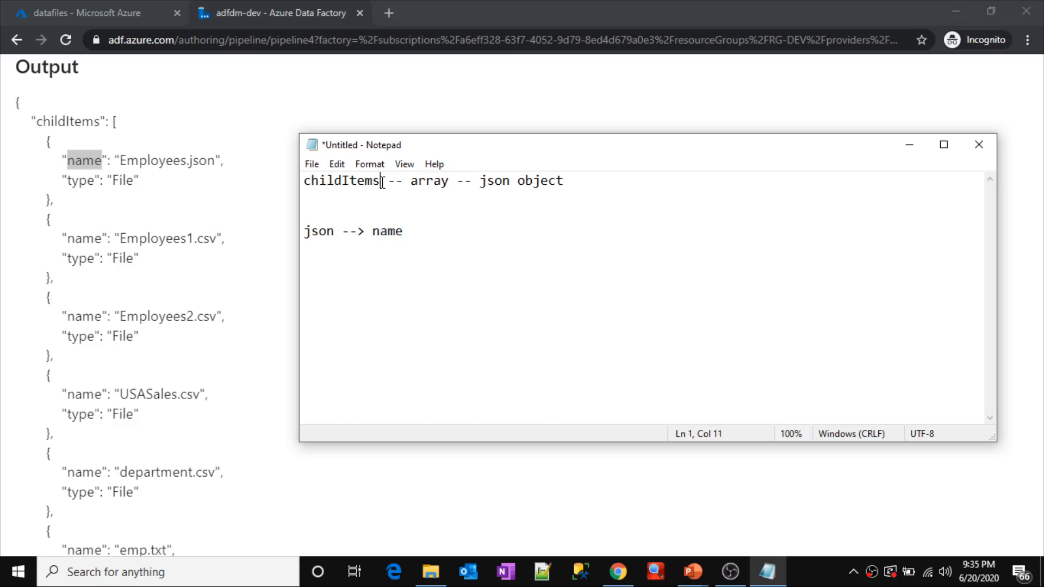
text([])
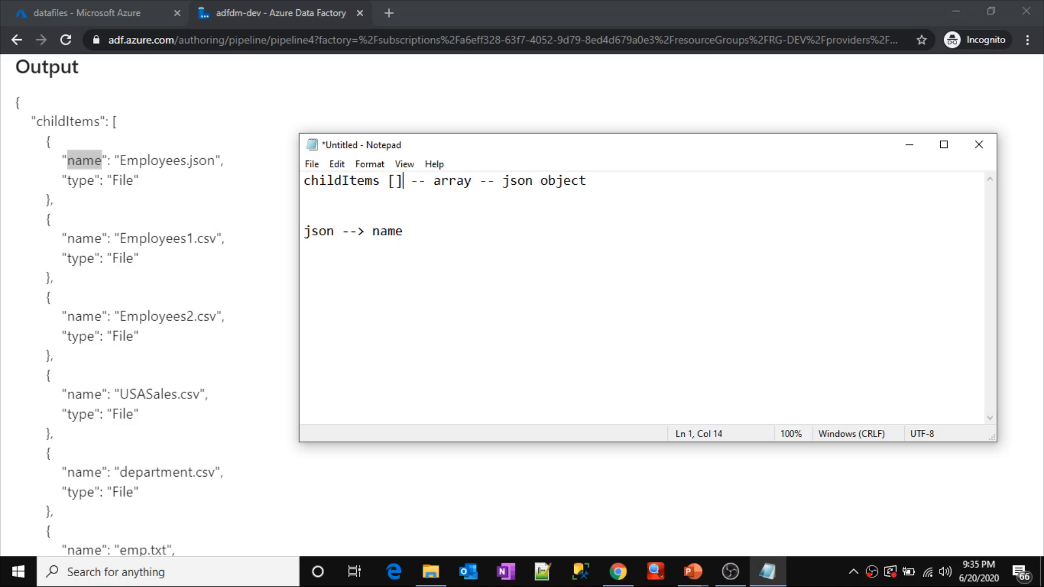
double_click(337, 182)
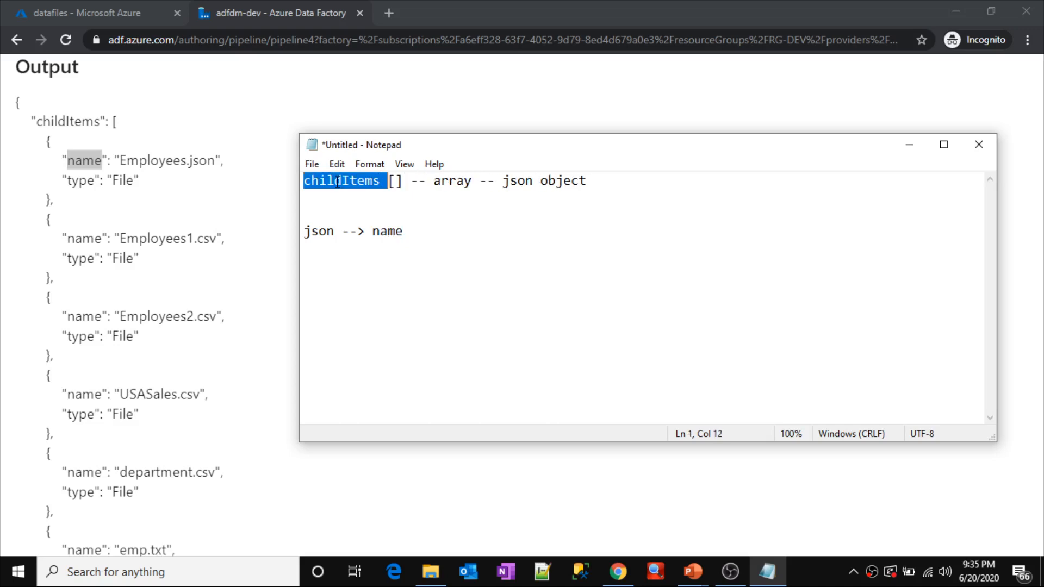
Step: Return to Azure Data Factory, close the enlarged output, and add a ForEach activity beside Get Metadata1 on the pipeline4 canvas
click(258, 202)
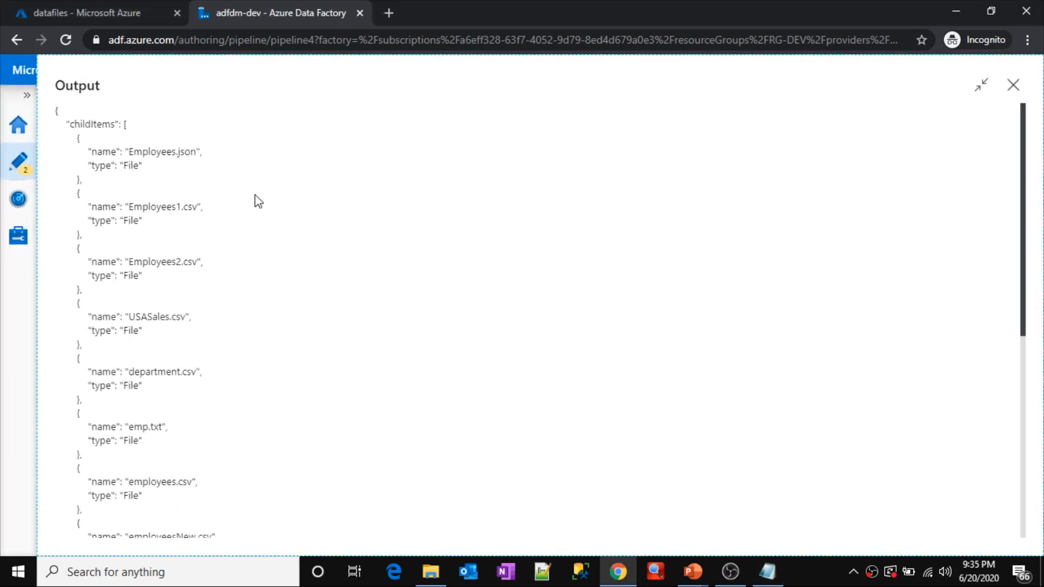
click(1013, 85)
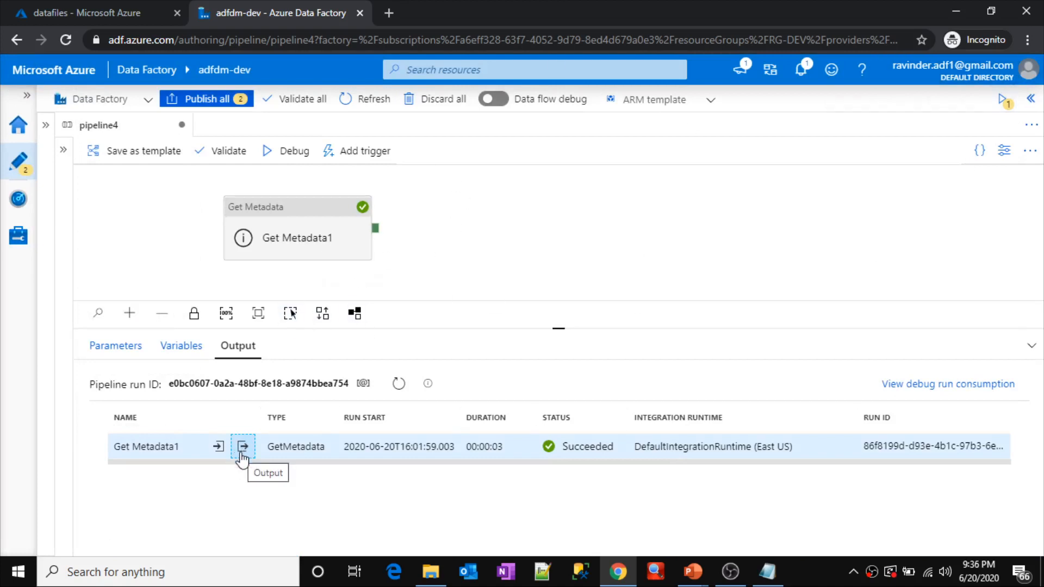
click(63, 154)
drag(120, 179, 44, 189)
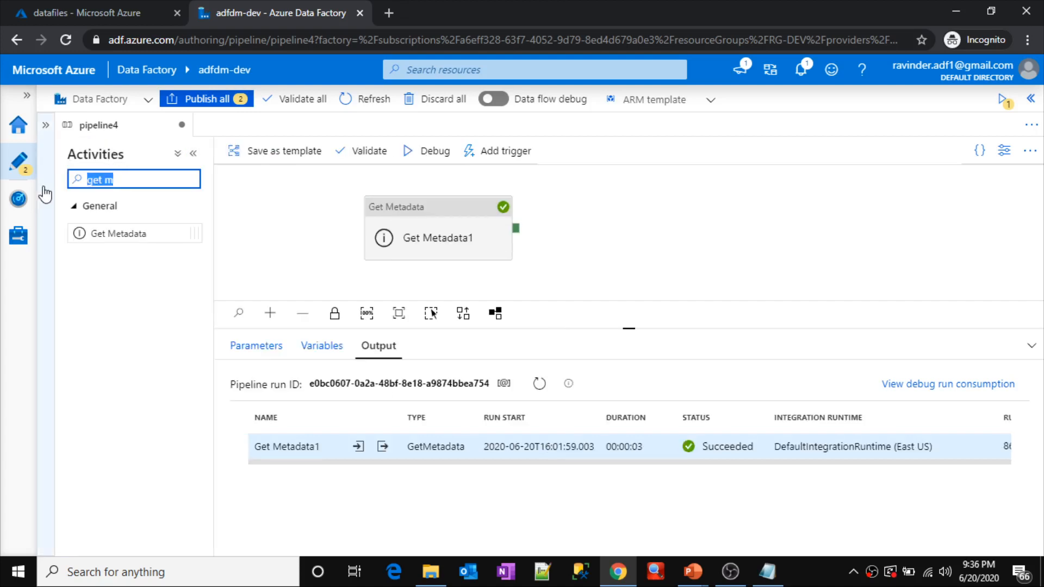
text(forea)
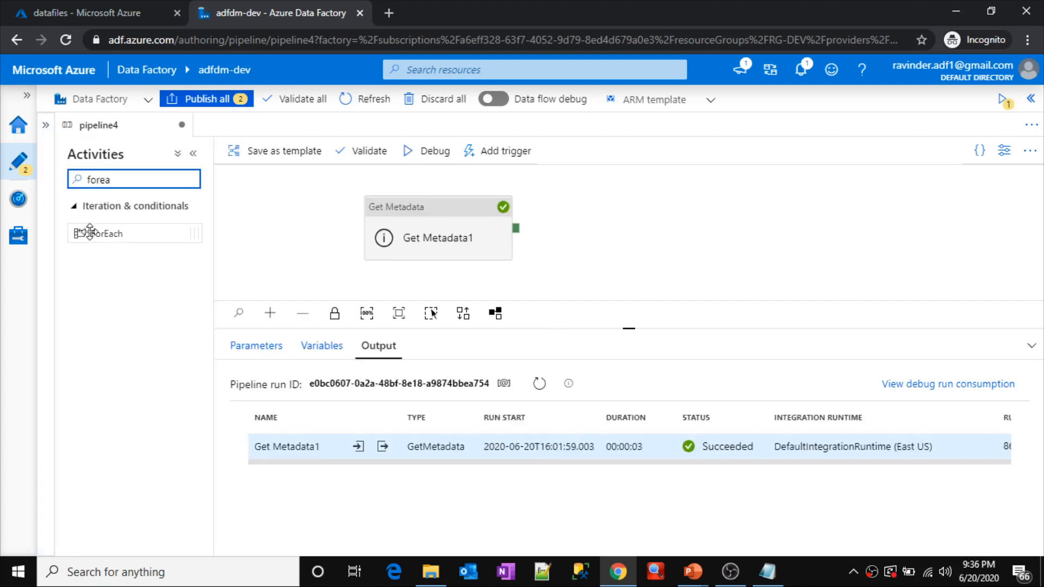
drag(106, 233, 637, 228)
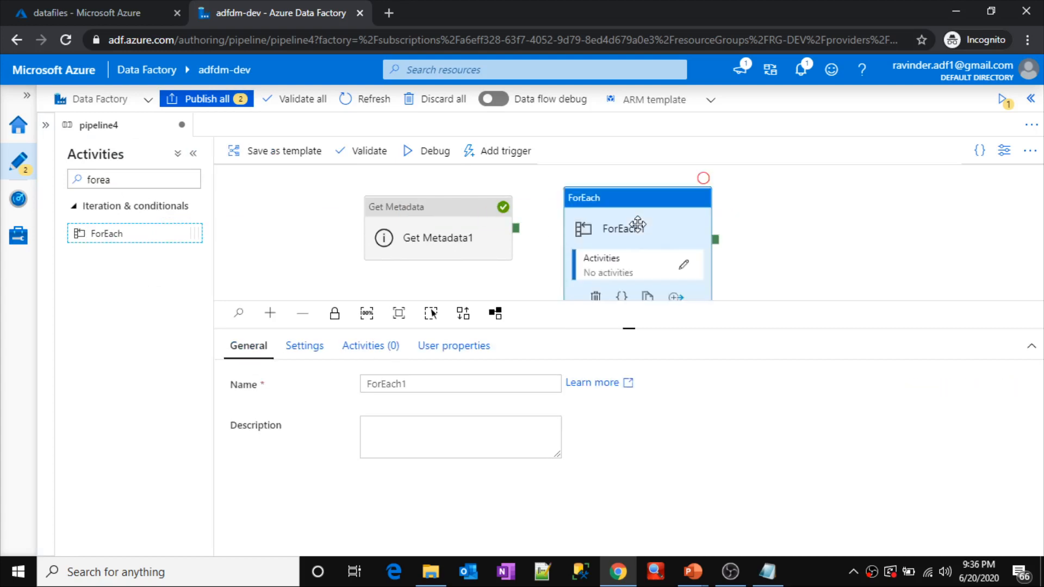
drag(517, 234, 613, 214)
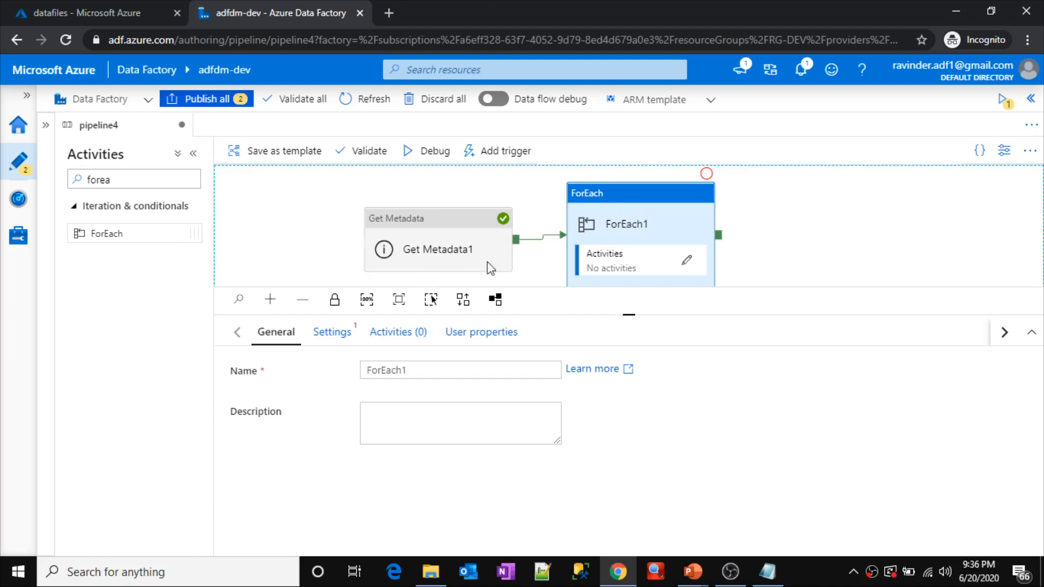
click(540, 246)
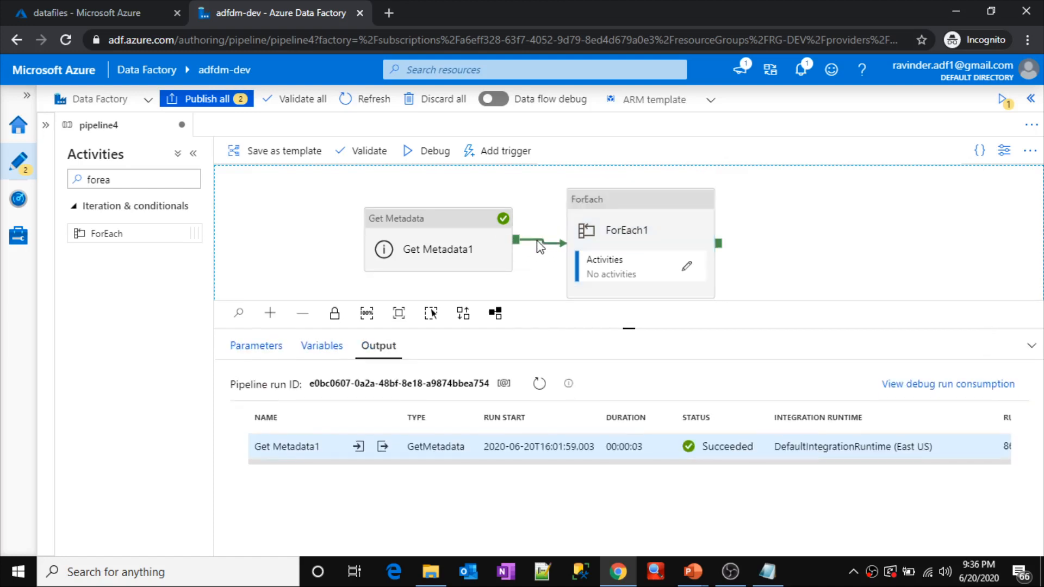
key(Delete)
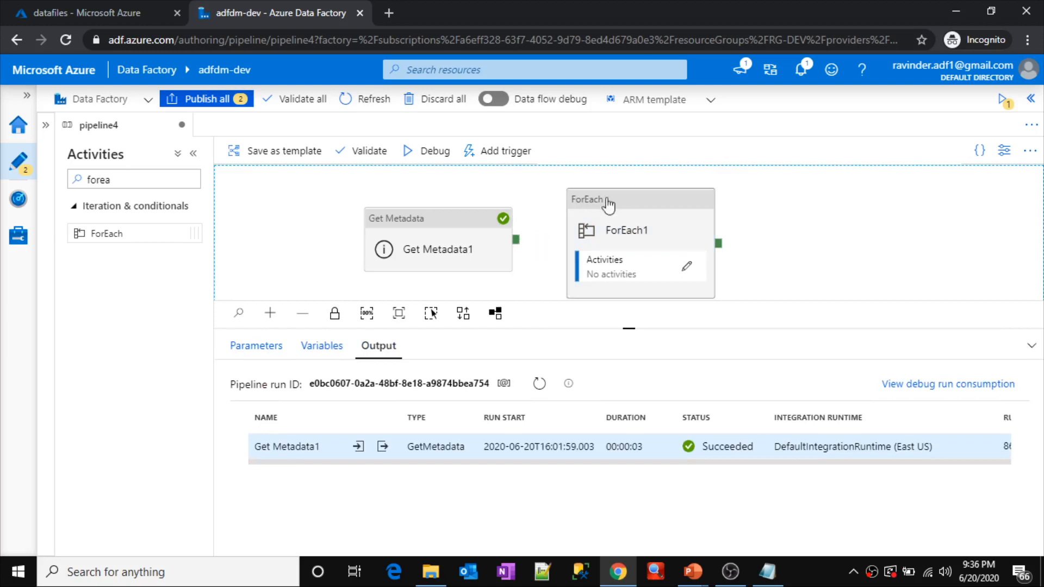
Step: Open the ForEach1 settings at Items and check the childItems name in the Notepad note
click(643, 213)
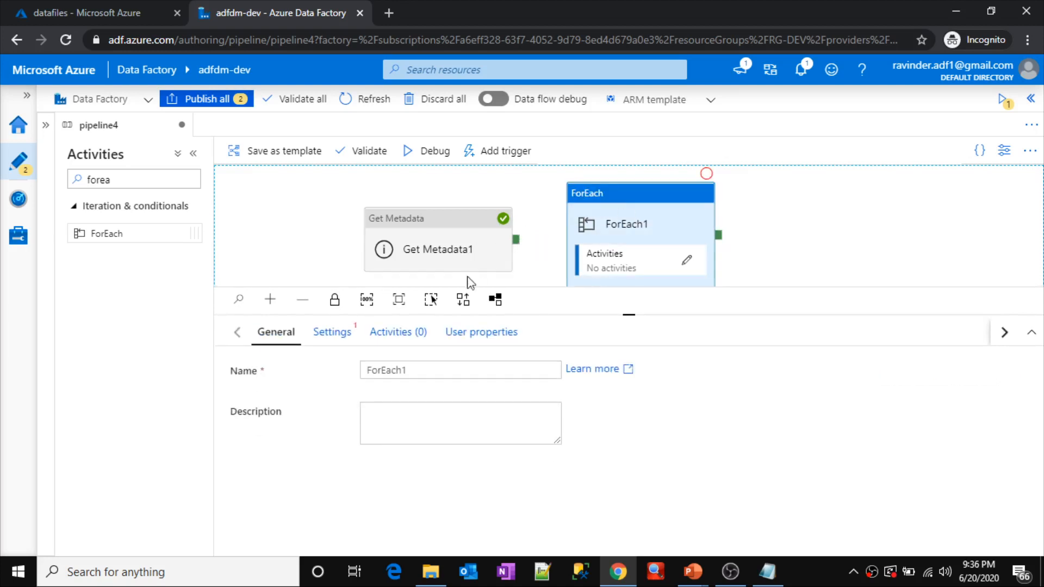
click(324, 333)
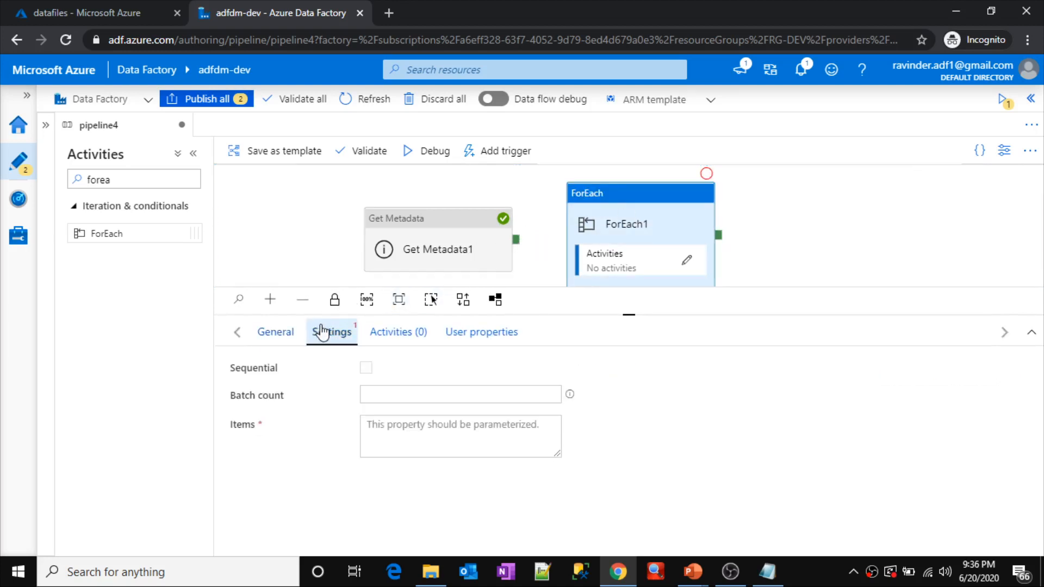
click(399, 436)
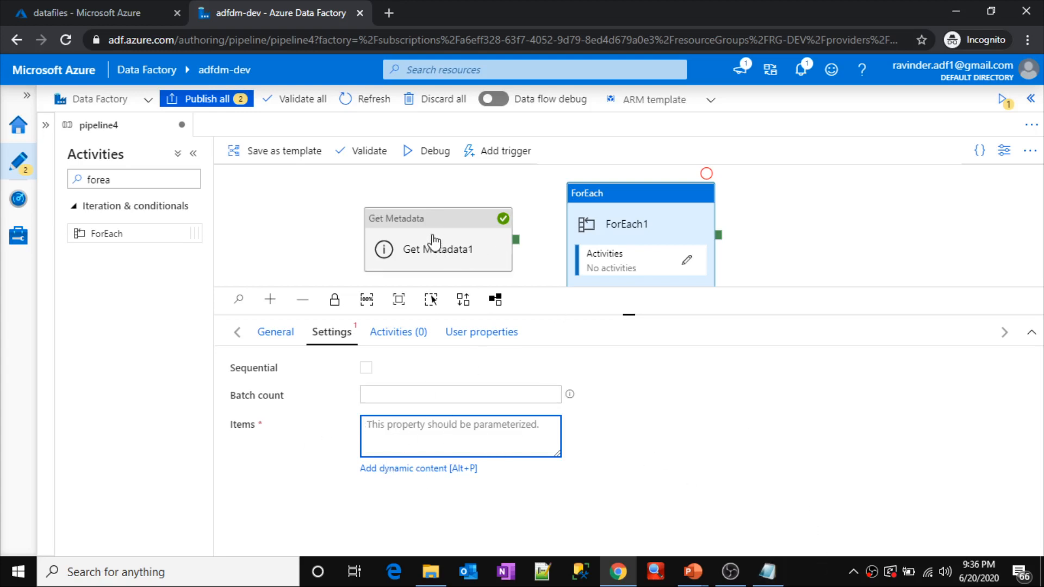
click(768, 572)
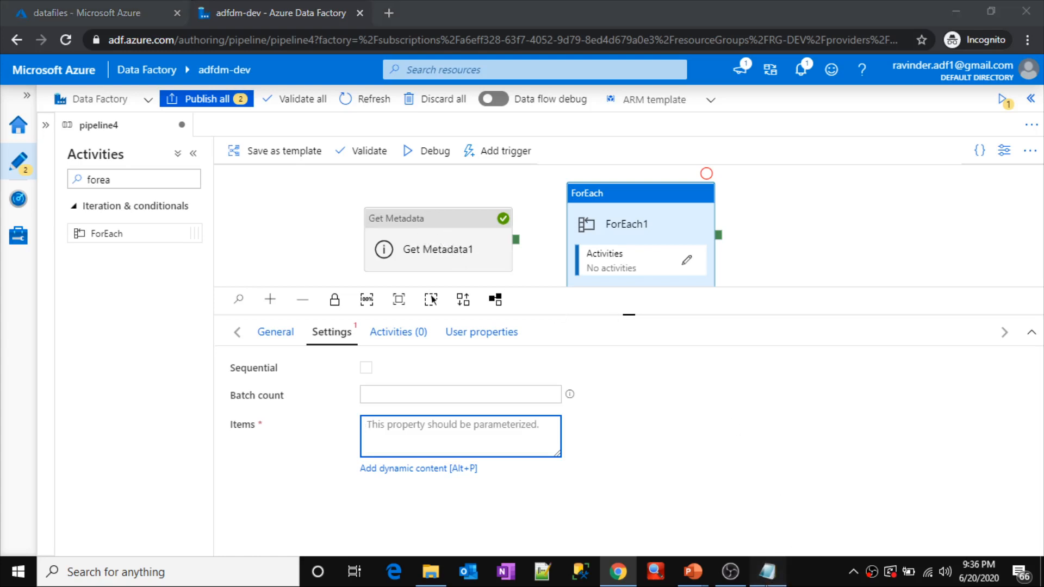
double_click(351, 186)
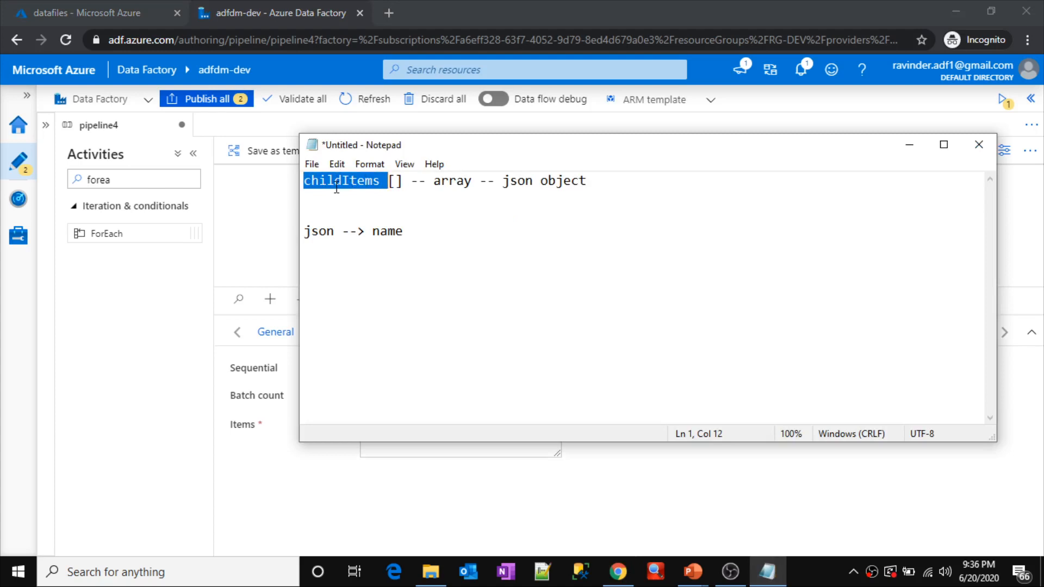
key(alt+Tab)
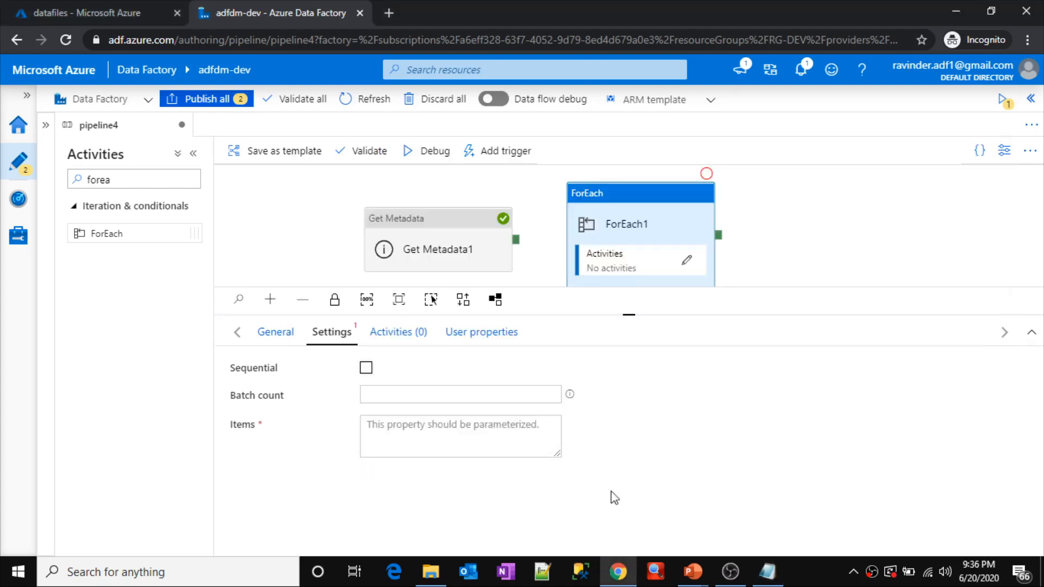
click(439, 432)
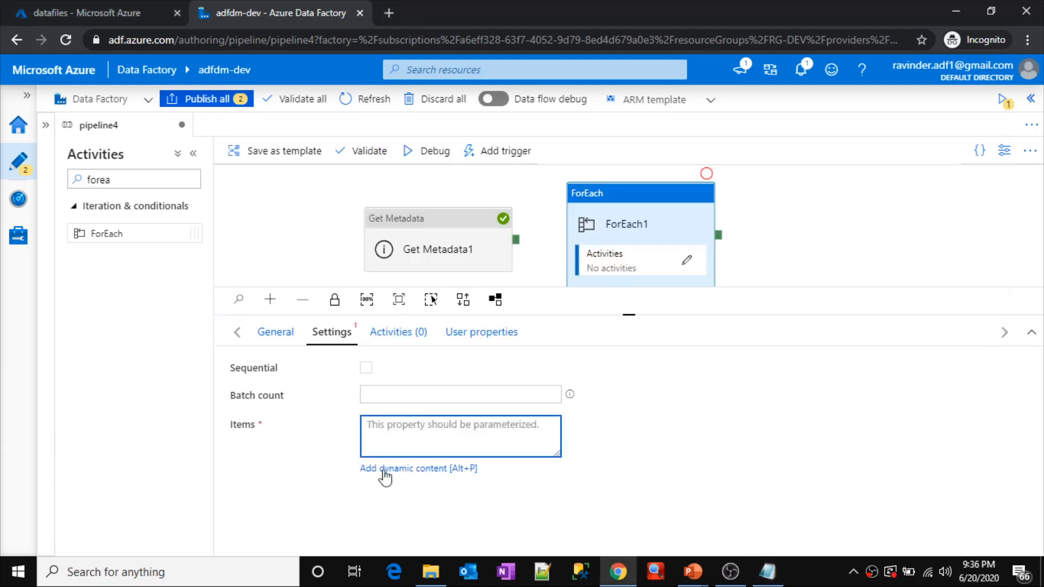
click(400, 470)
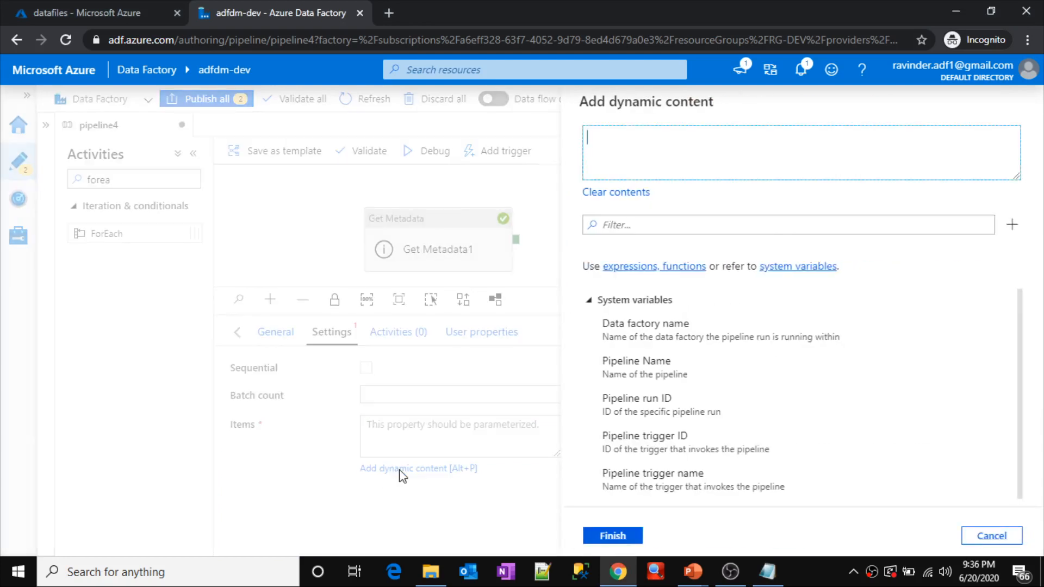
click(589, 300)
click(590, 322)
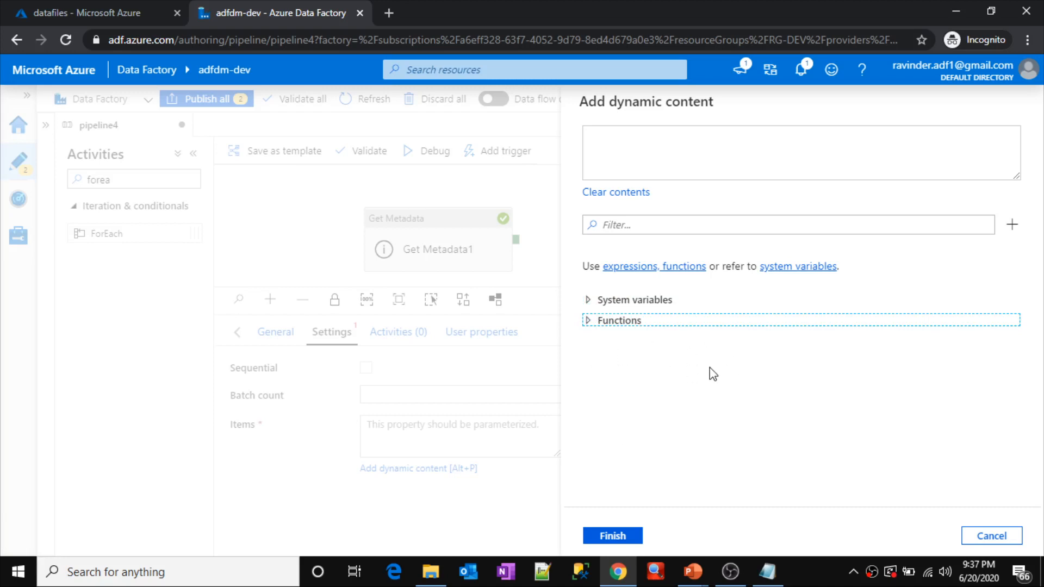
click(1014, 536)
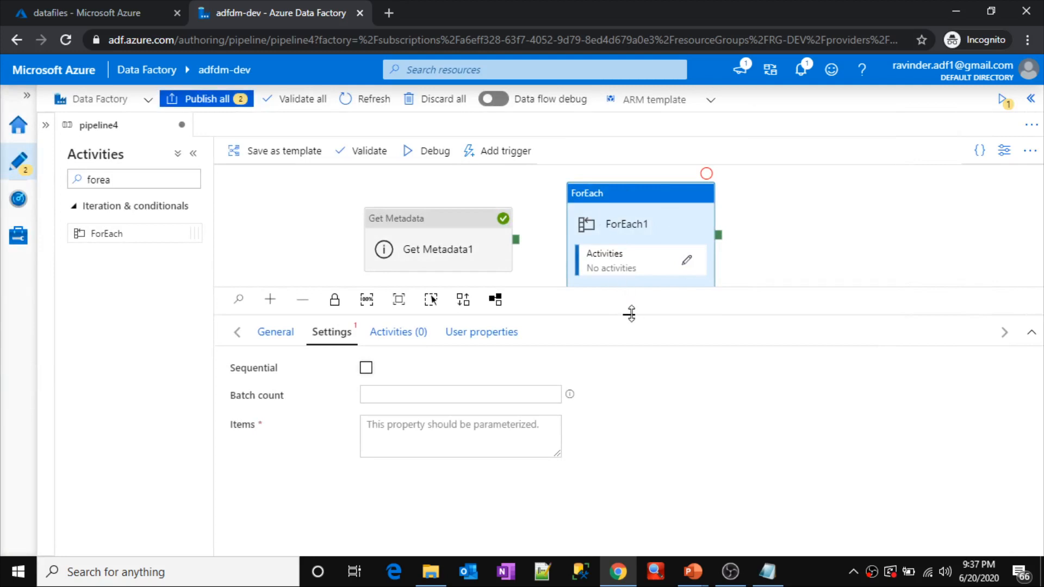
Step: Connect the success output of Get Metadata1 to ForEach1 and reselect ForEach1
drag(630, 314, 629, 393)
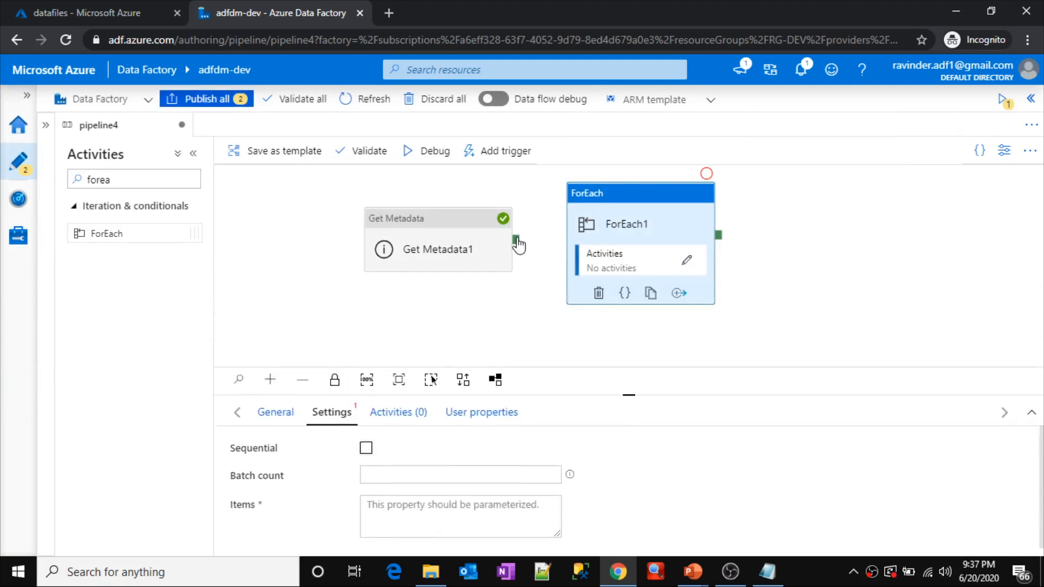
drag(516, 241, 579, 239)
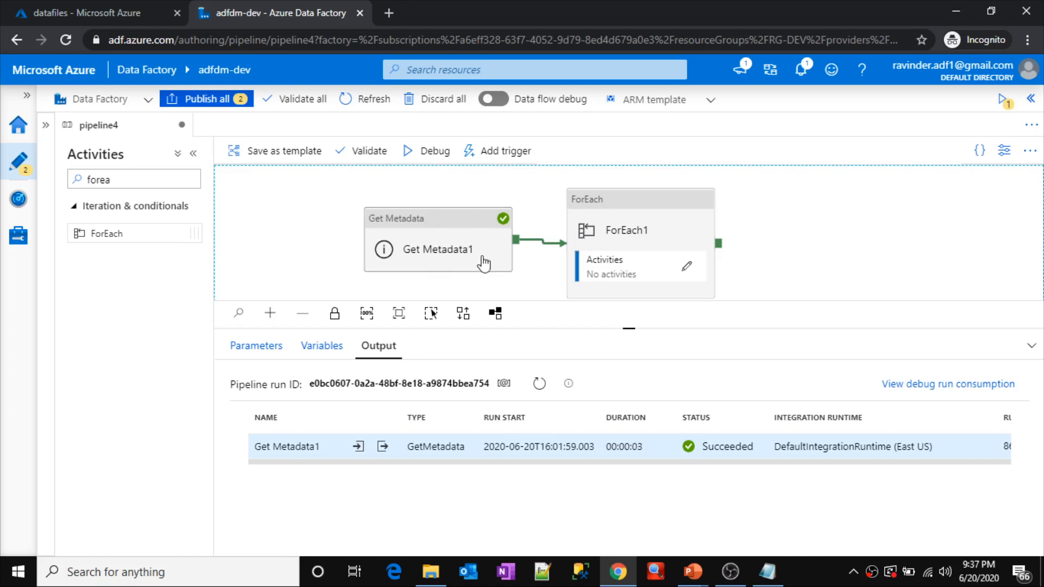
click(658, 227)
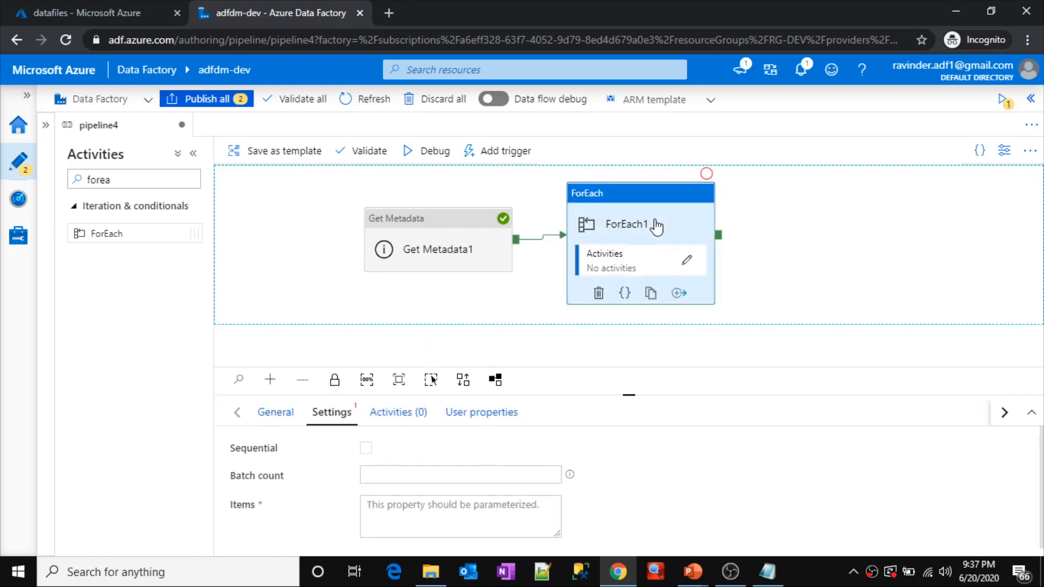
click(373, 515)
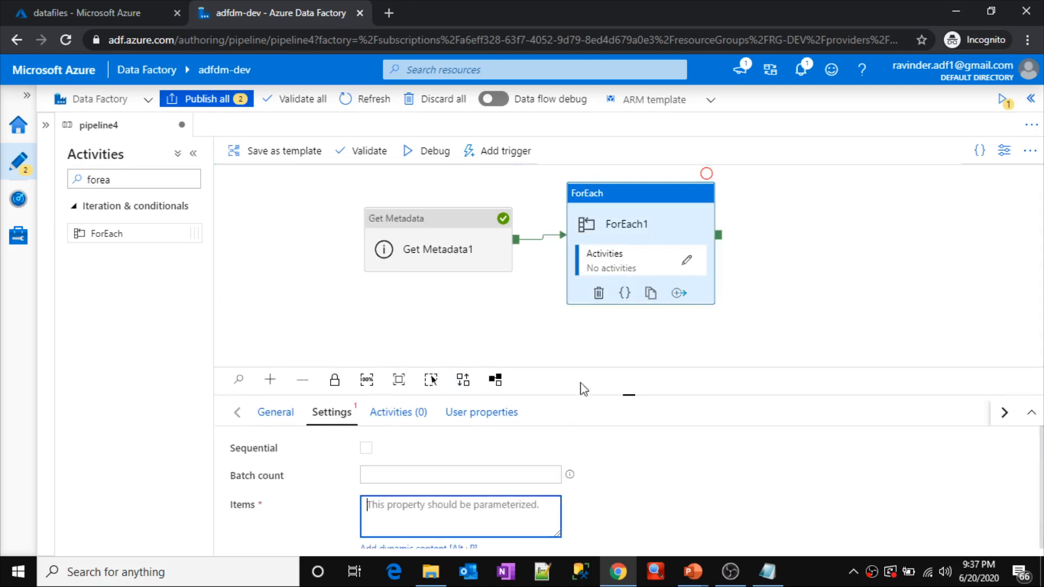
drag(579, 391, 576, 346)
click(443, 502)
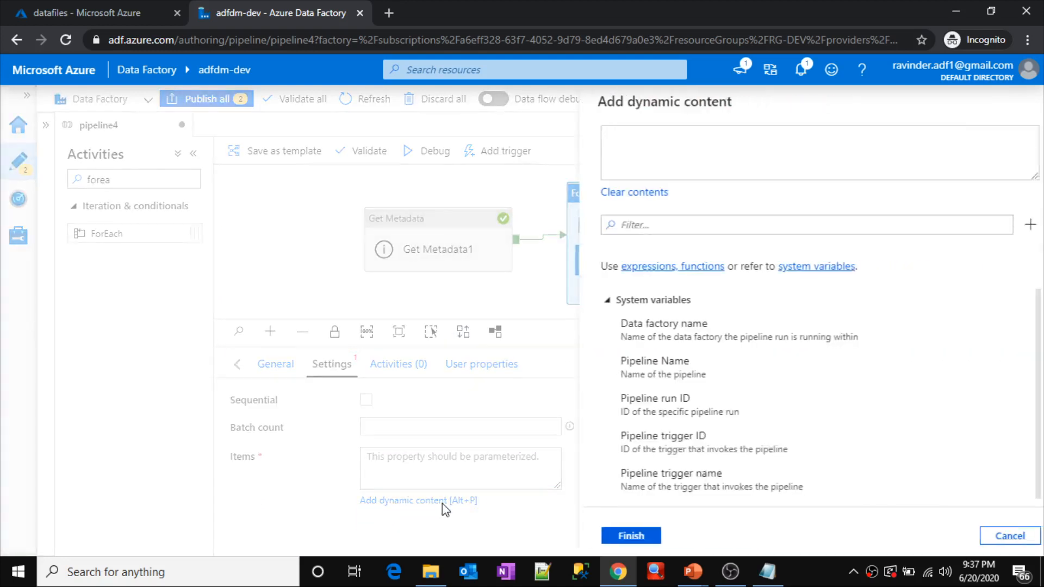
click(589, 300)
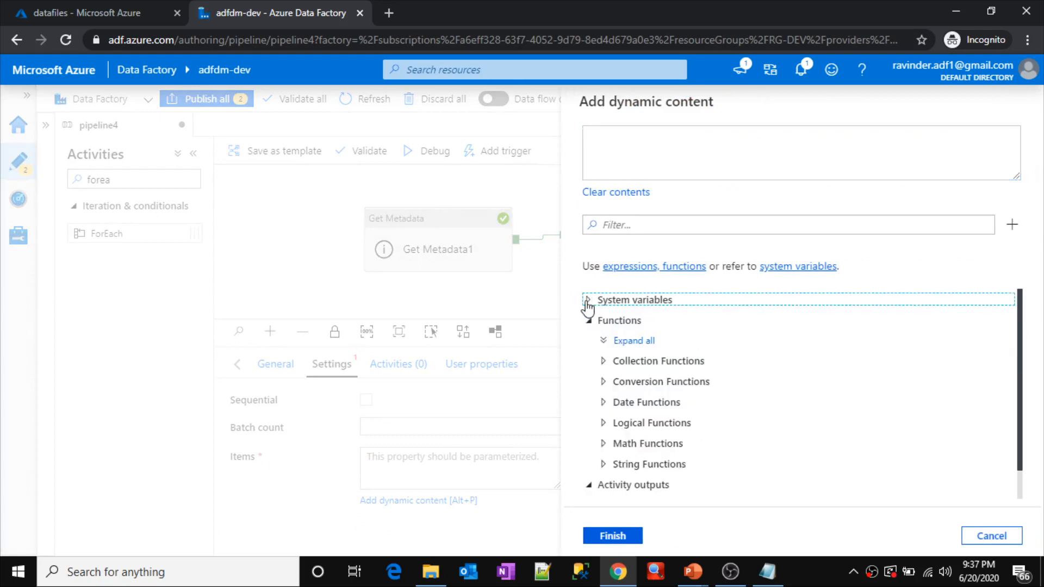
click(589, 322)
click(589, 322)
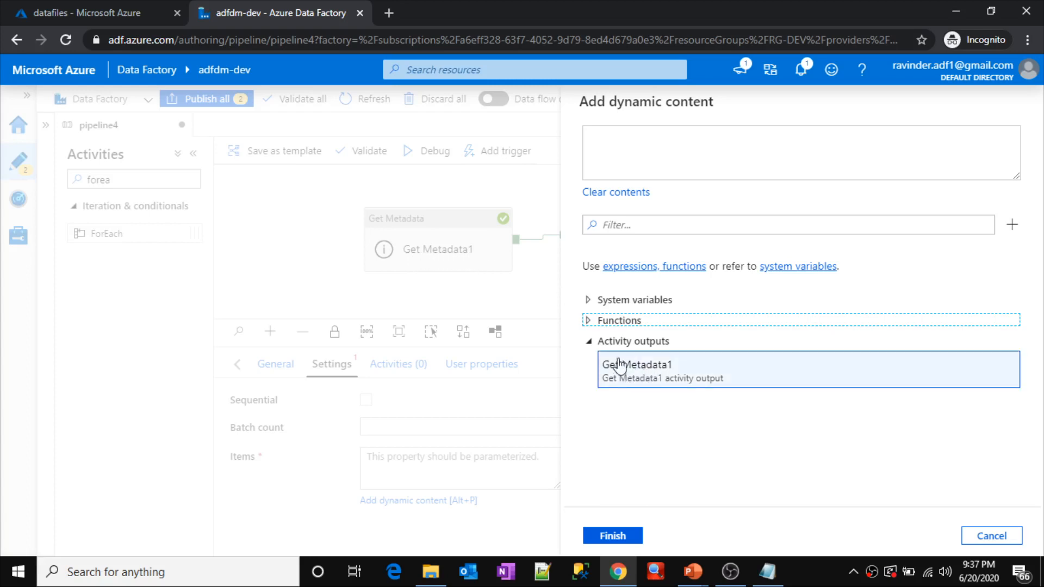
click(659, 375)
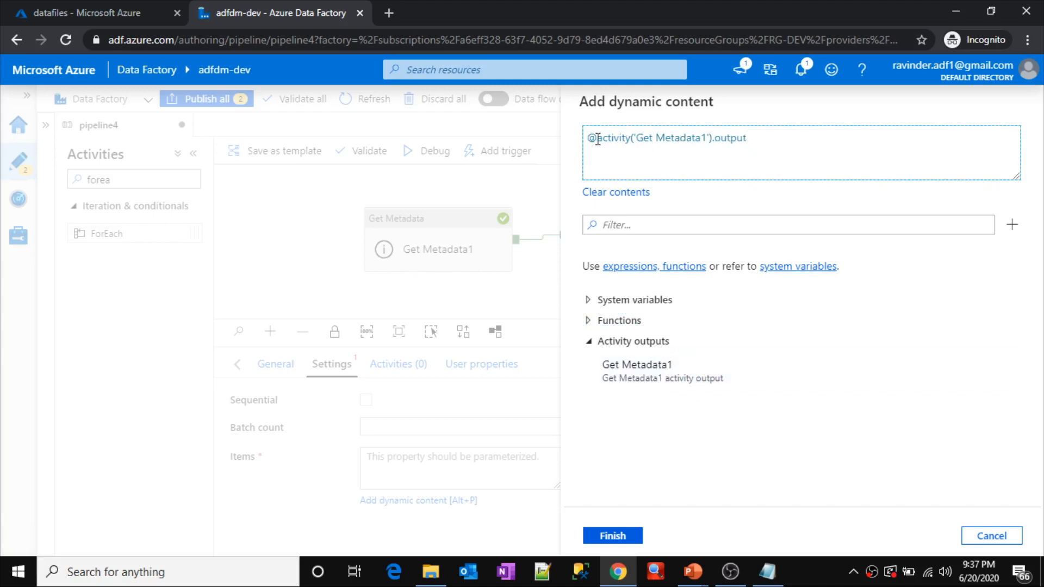
drag(590, 140, 757, 150)
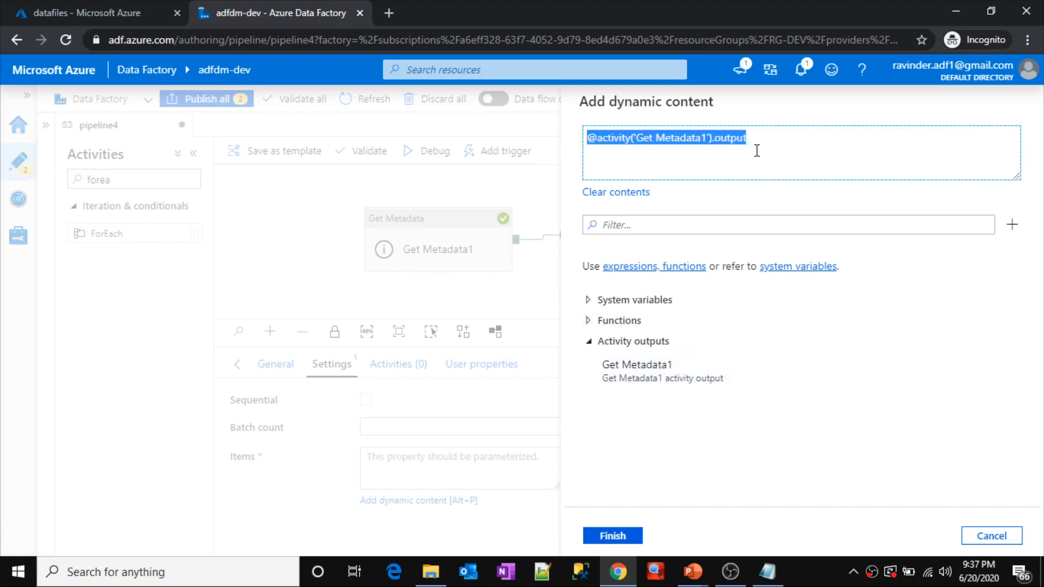
click(757, 150)
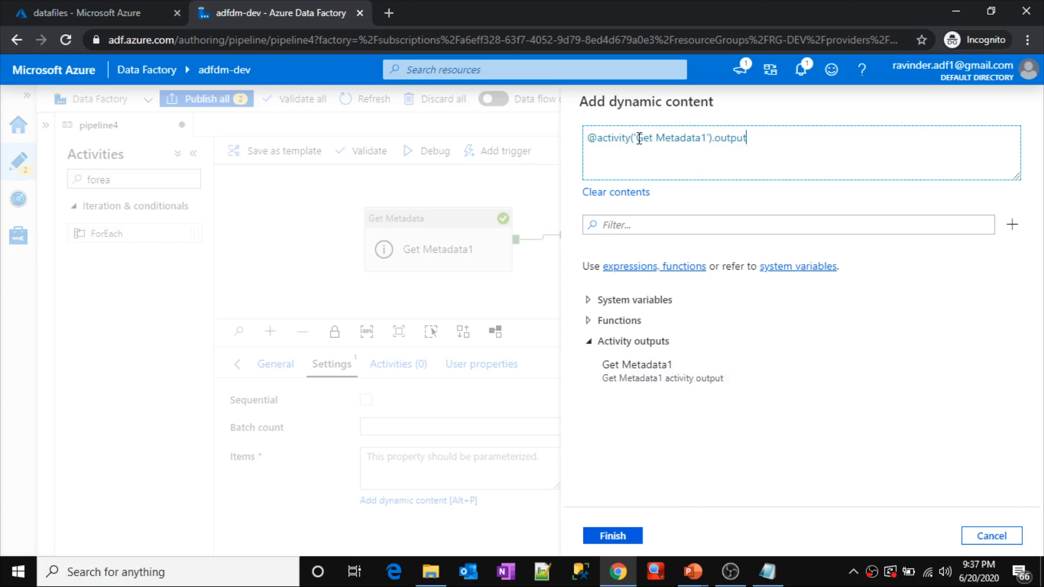
drag(639, 138, 709, 136)
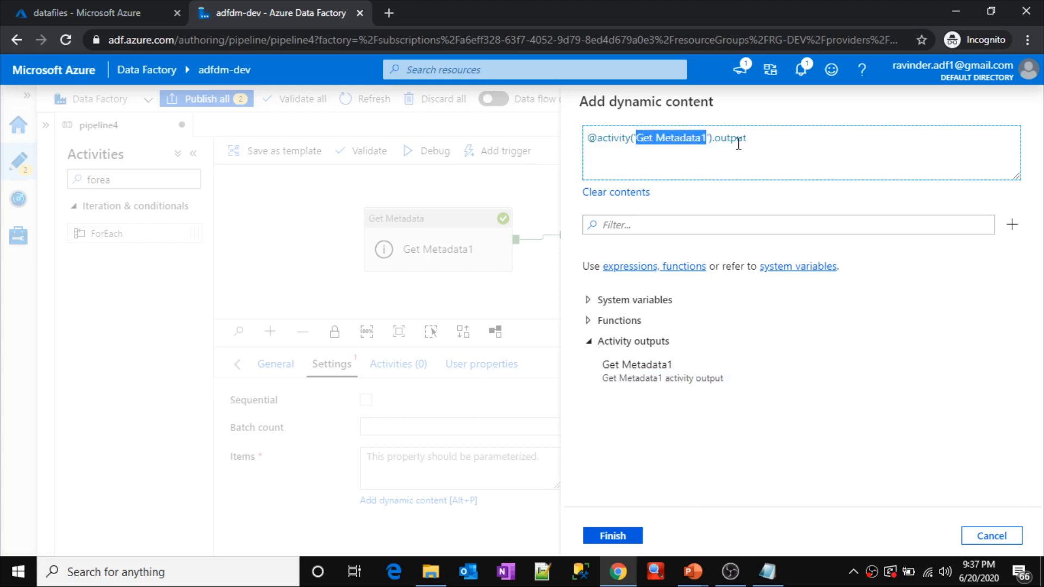
click(763, 139)
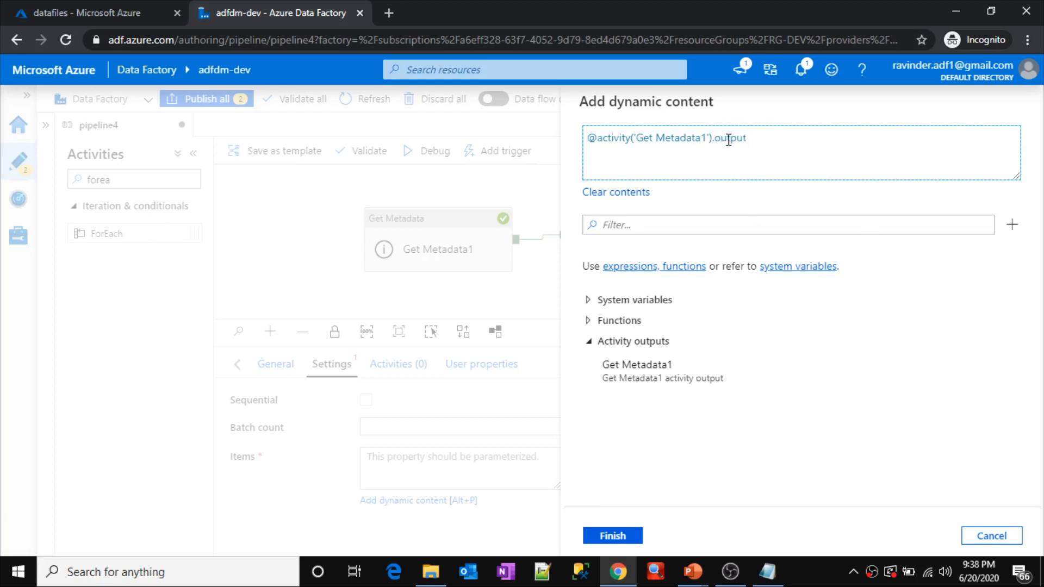
click(771, 582)
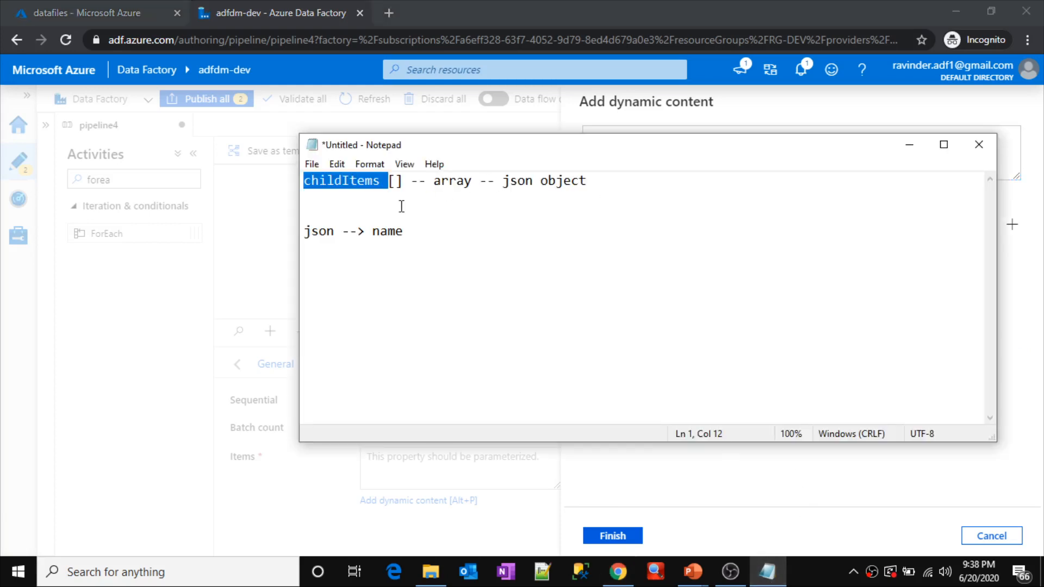
double_click(335, 182)
key(ctrl+c)
key(alt+Tab)
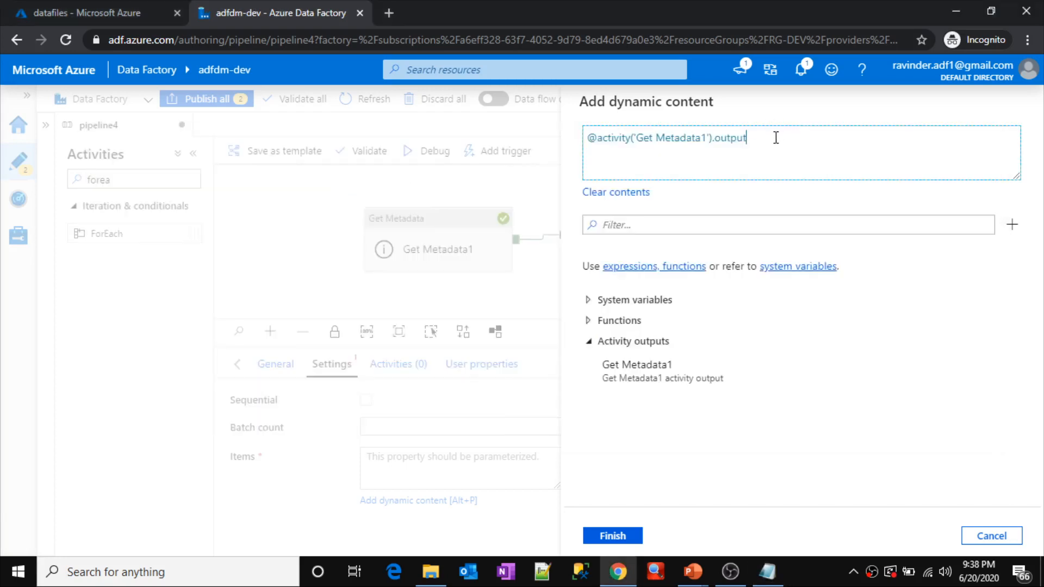
text(.)
key(ctrl+v)
drag(749, 138, 626, 136)
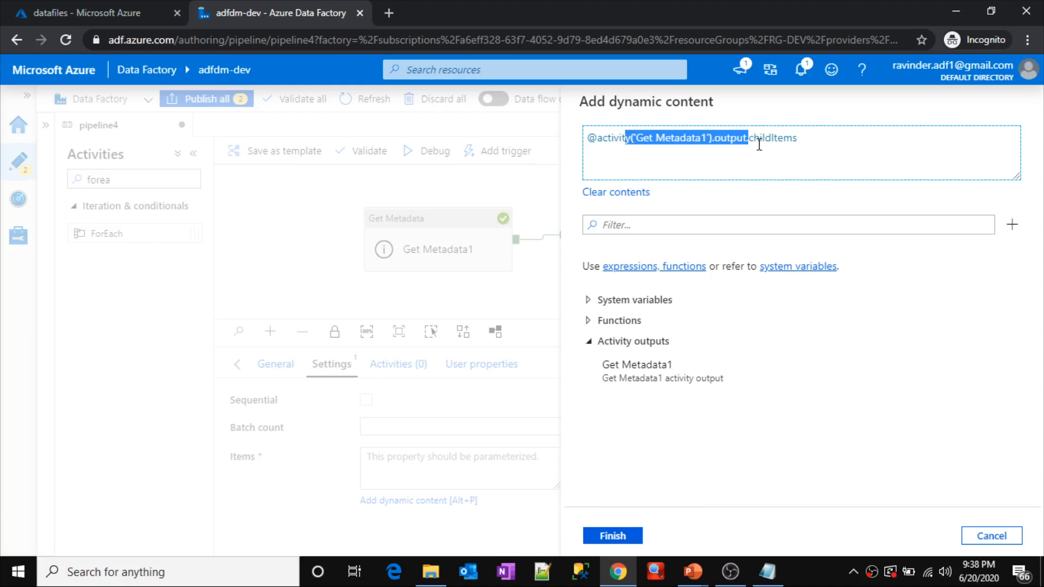
drag(755, 137, 804, 137)
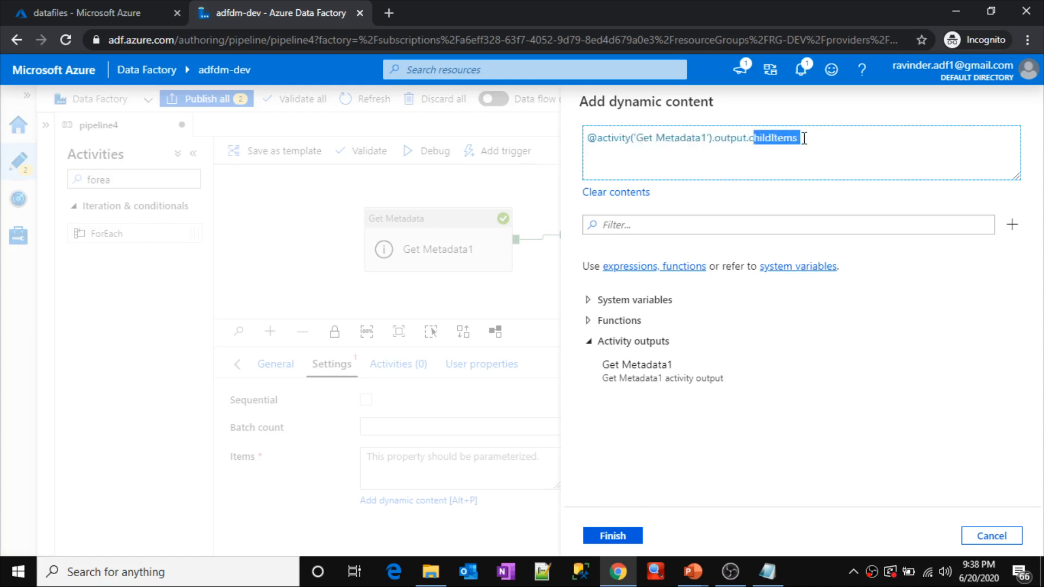
click(804, 137)
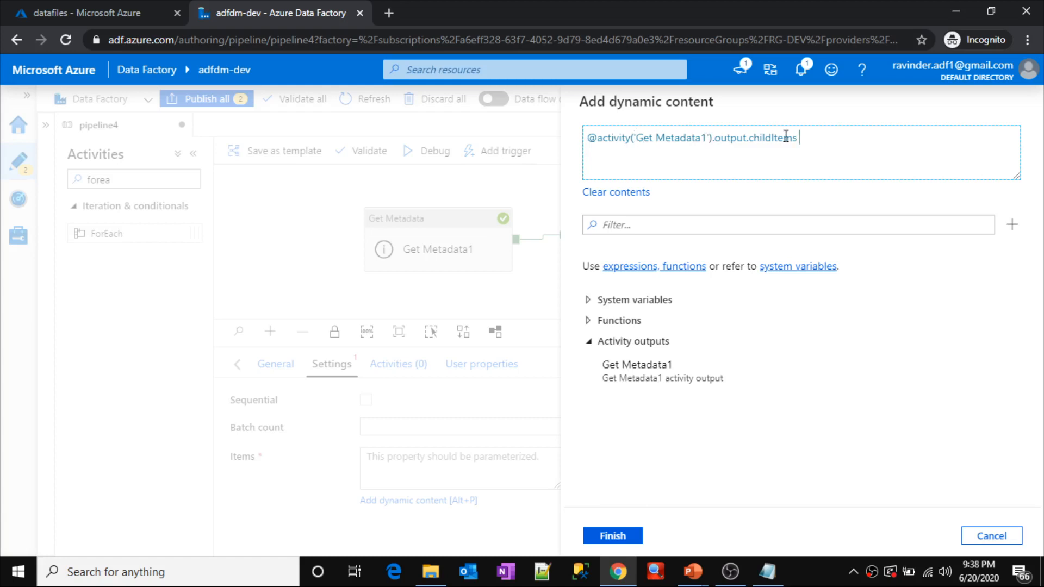
click(624, 537)
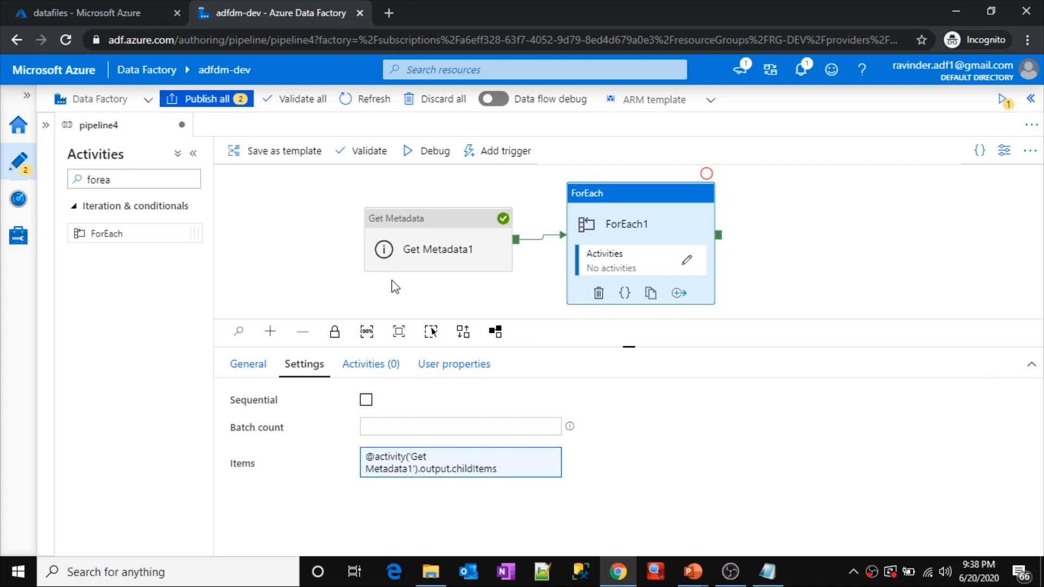
Step: Review the childItems array and its file entries in the Get Metadata1 run output, and close the output
click(305, 242)
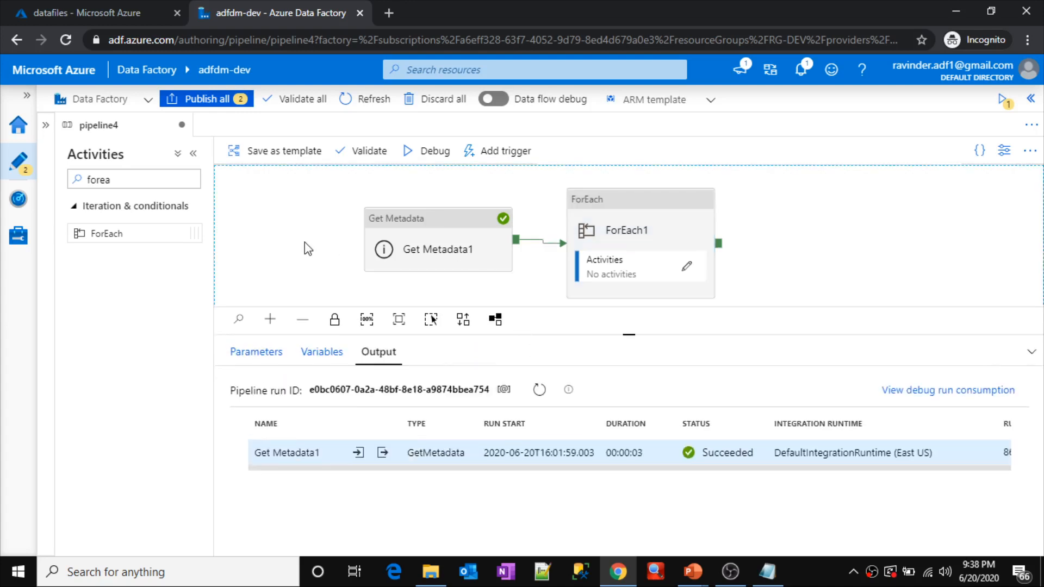
click(383, 447)
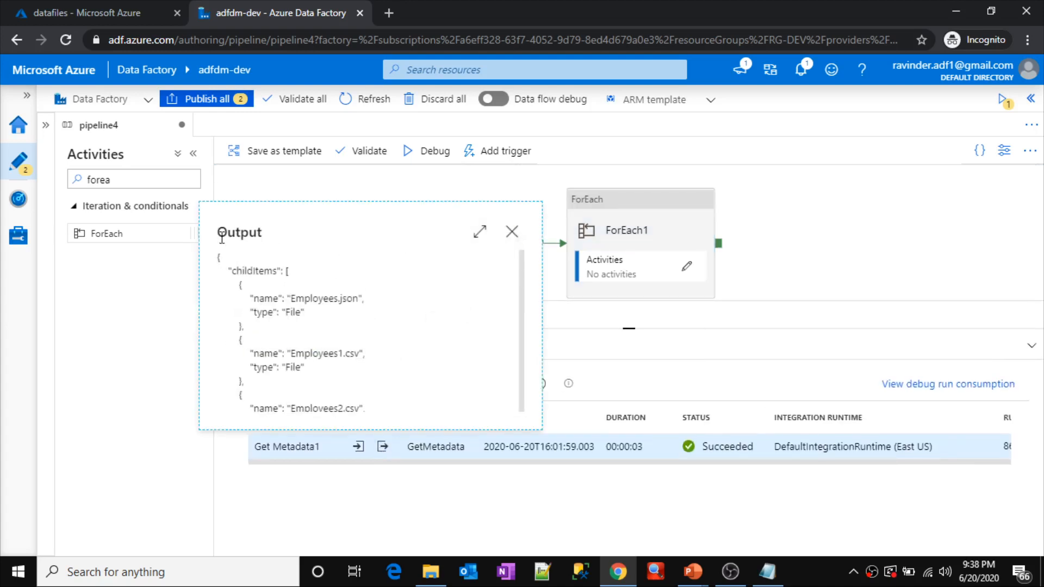
double_click(241, 271)
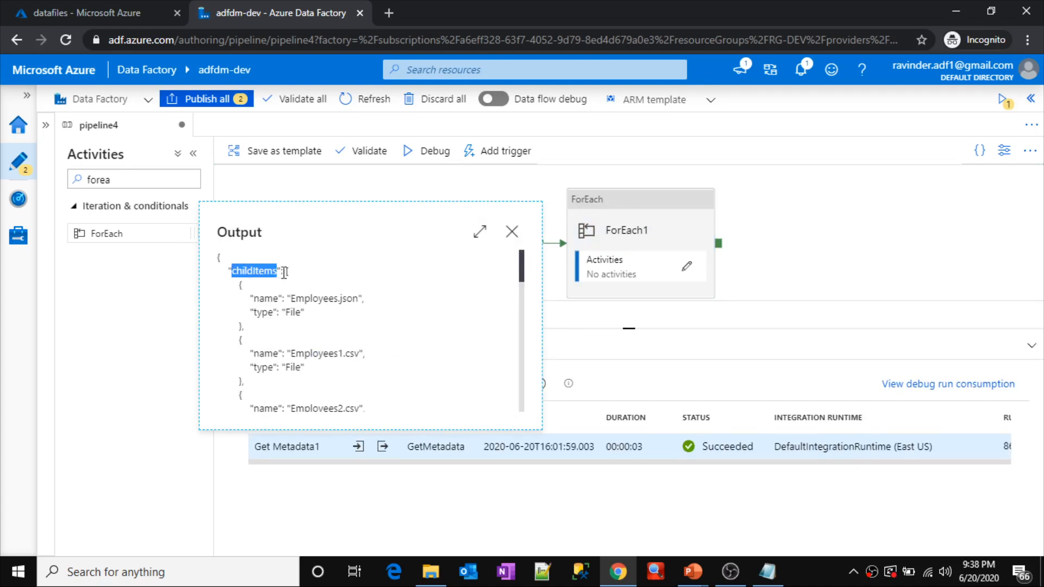
drag(287, 270, 306, 351)
drag(307, 406, 279, 404)
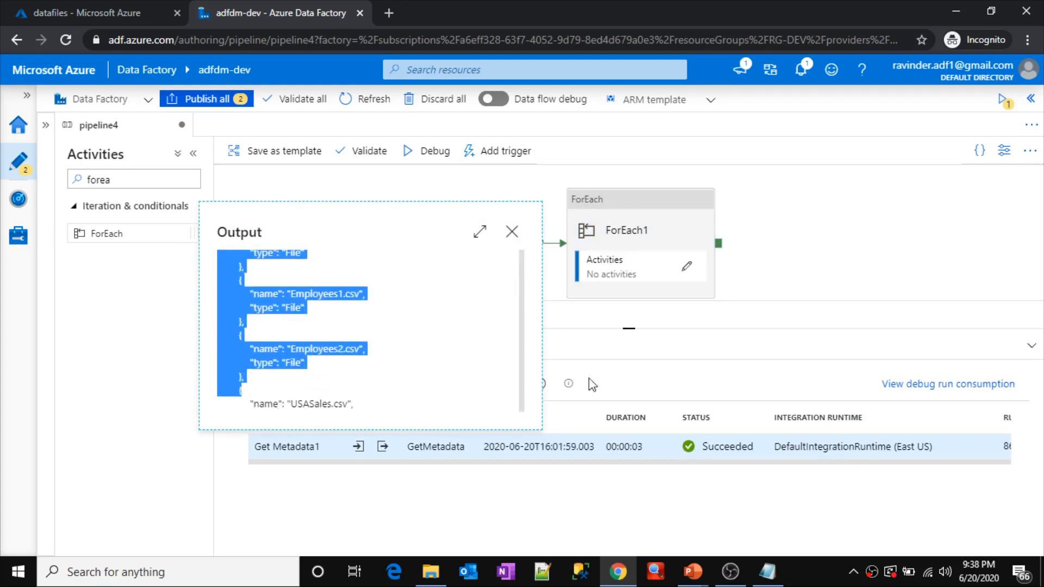
click(511, 232)
Step: Enable sequential execution in the ForEach1 settings
click(616, 237)
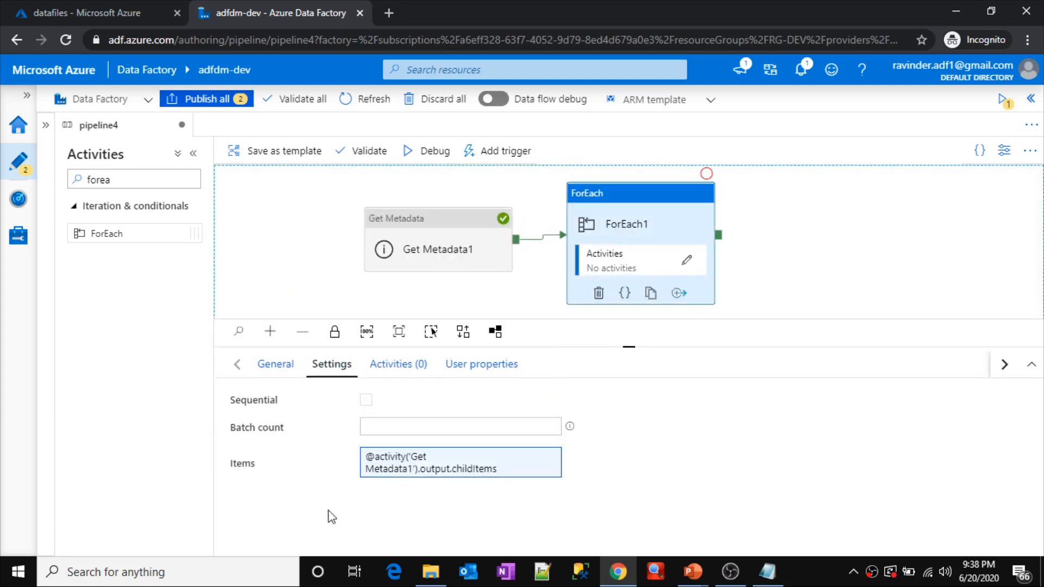
click(402, 465)
click(365, 401)
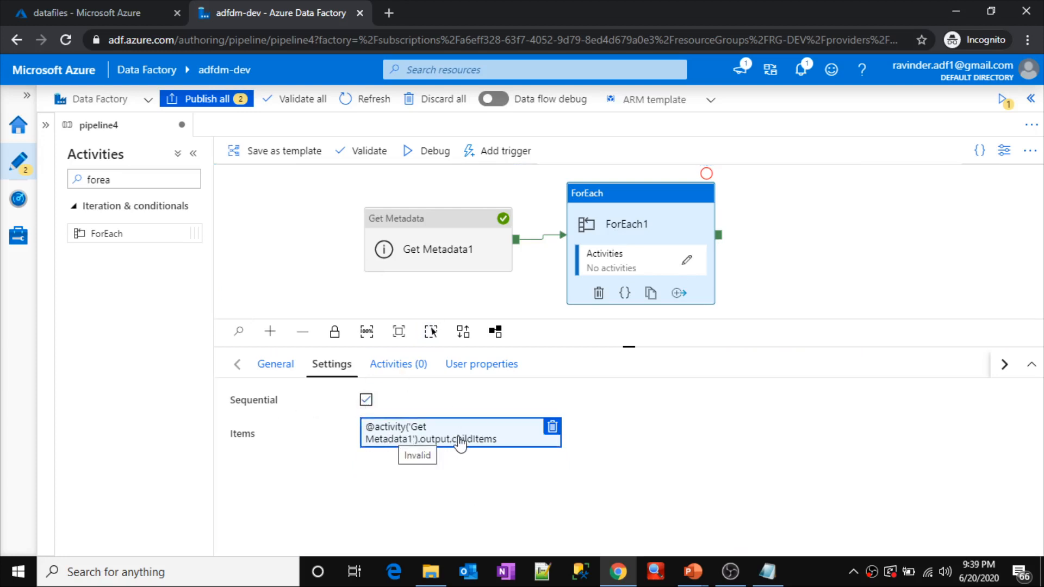
Step: Review the json object note about childItems in Notepad, and return to the ForEach1 activity's settings in Data Factory
click(767, 571)
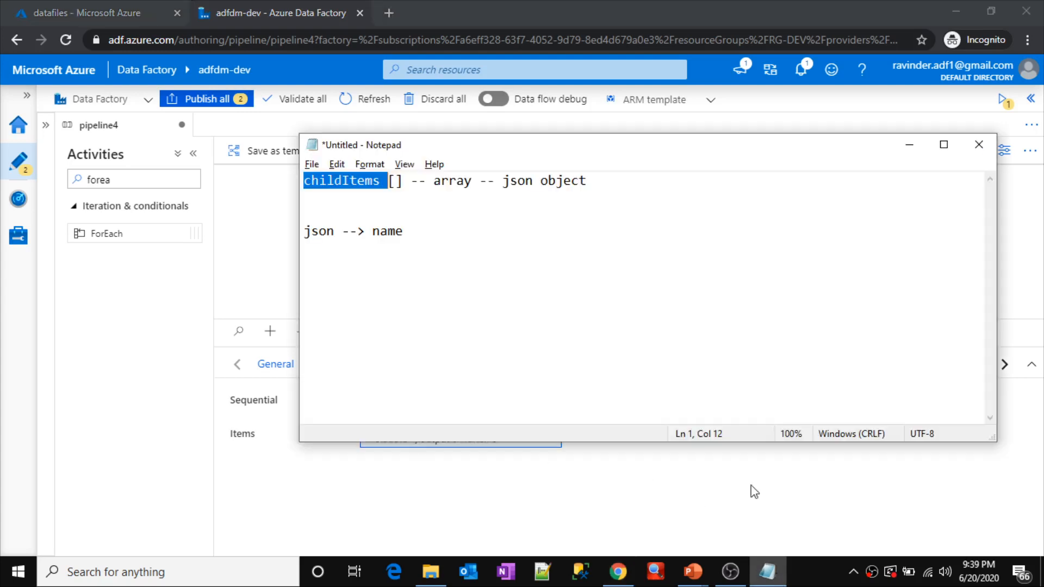
drag(503, 181, 612, 179)
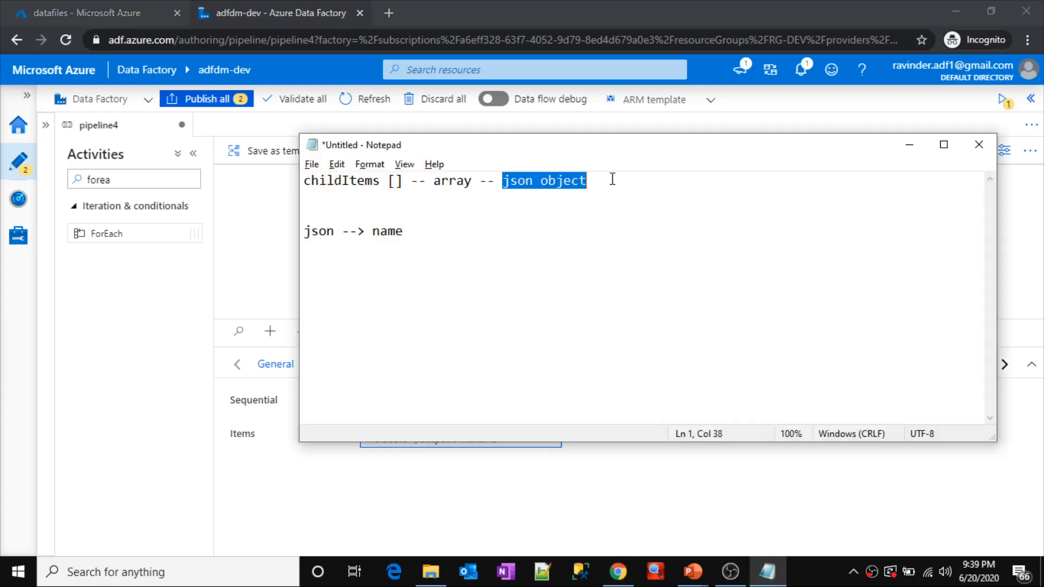
click(250, 265)
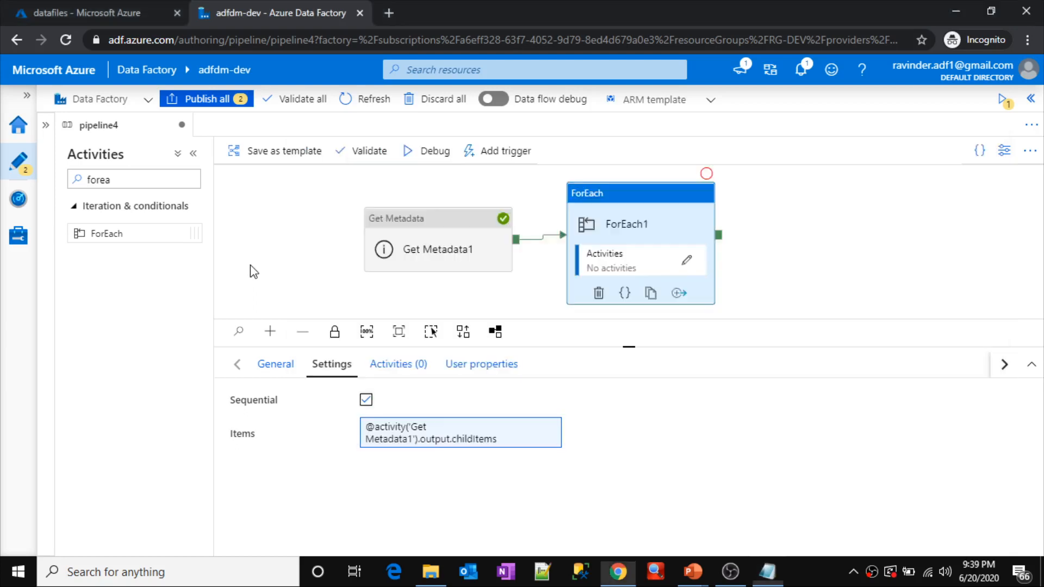
click(643, 226)
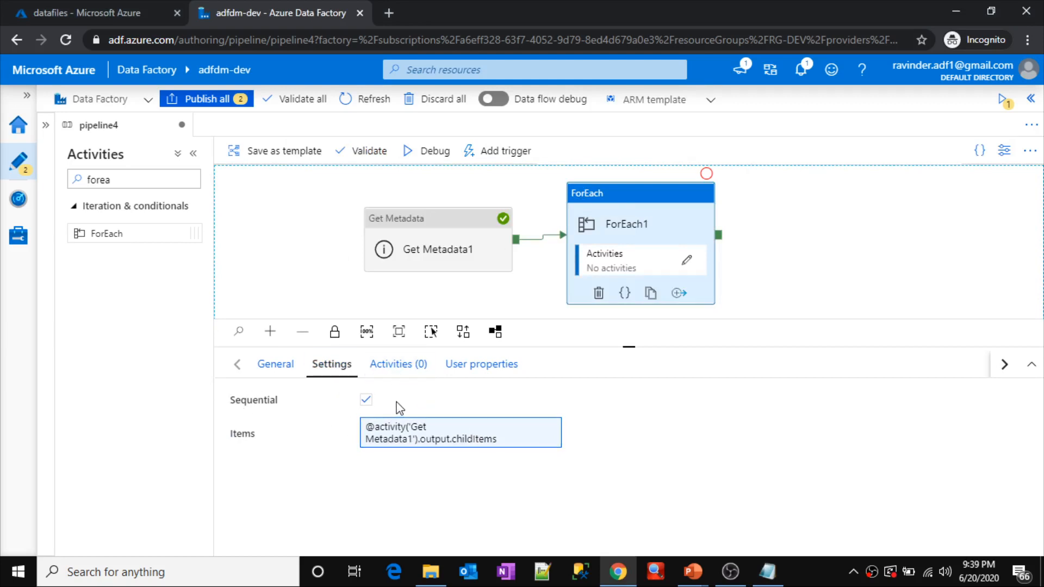
Step: Create a String pipeline variable named FileName in pipeline4, leaving its default value empty
click(800, 240)
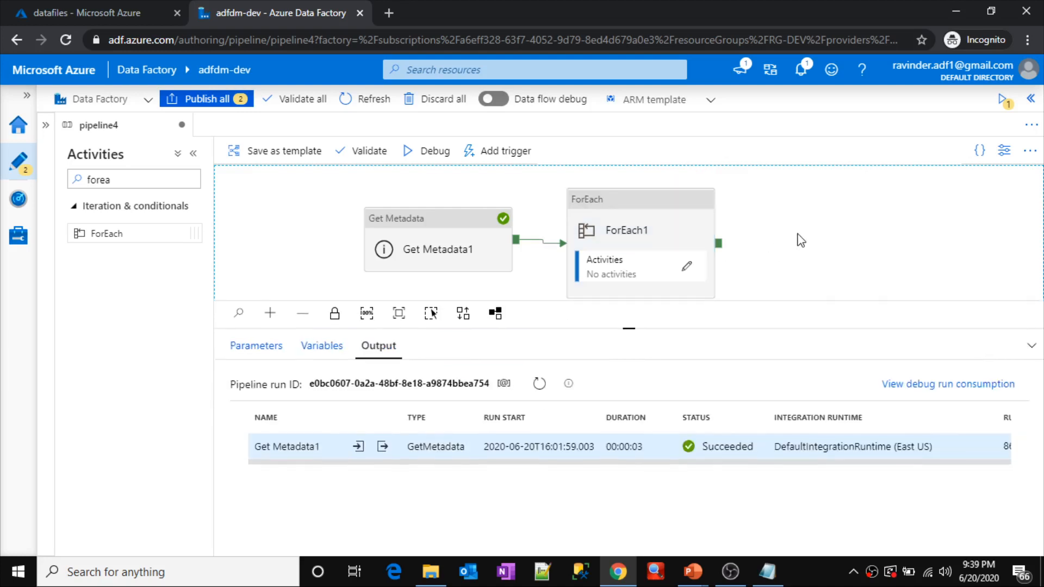
click(341, 346)
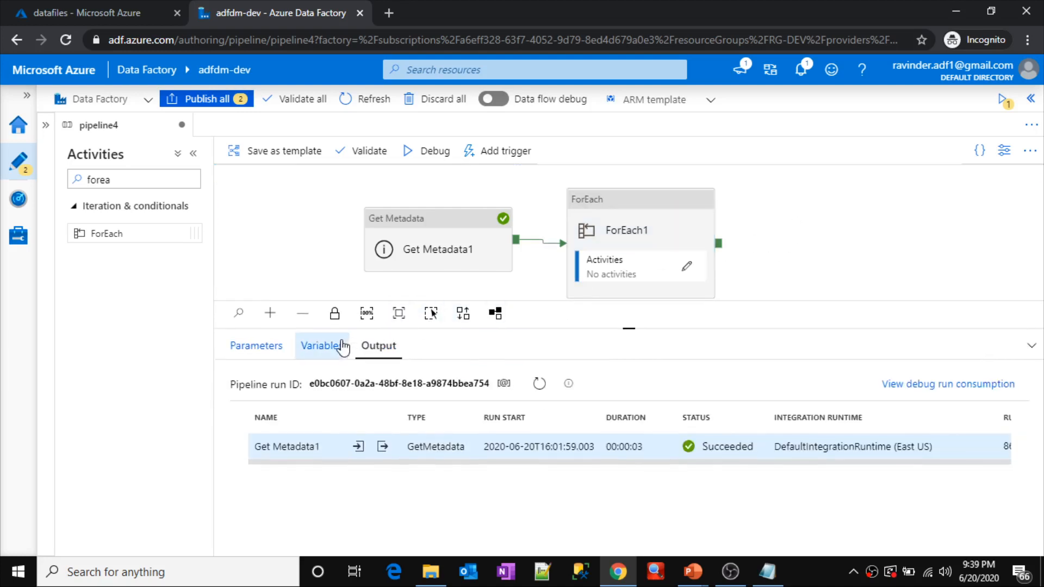
click(269, 399)
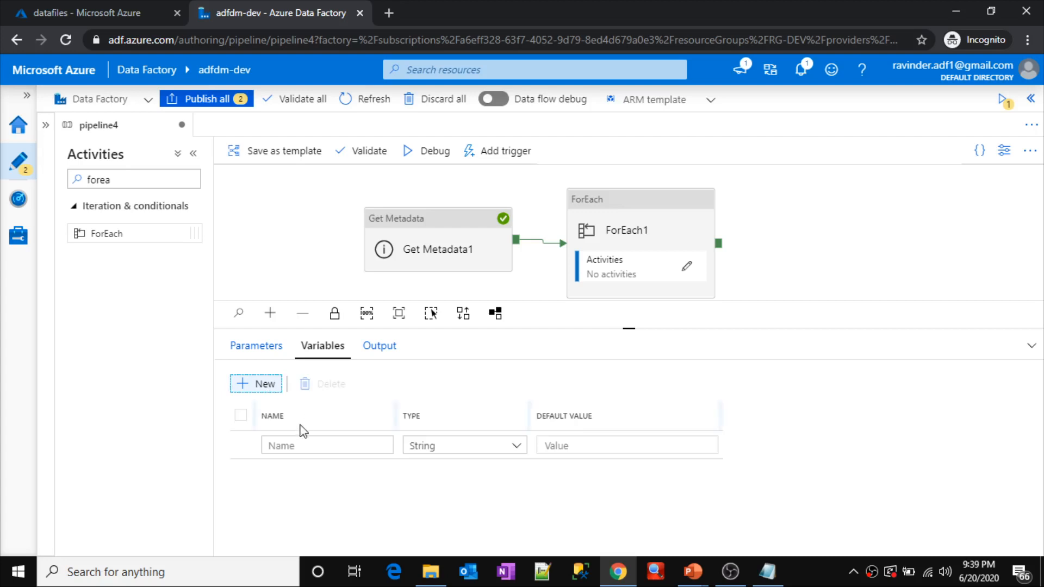
click(300, 446)
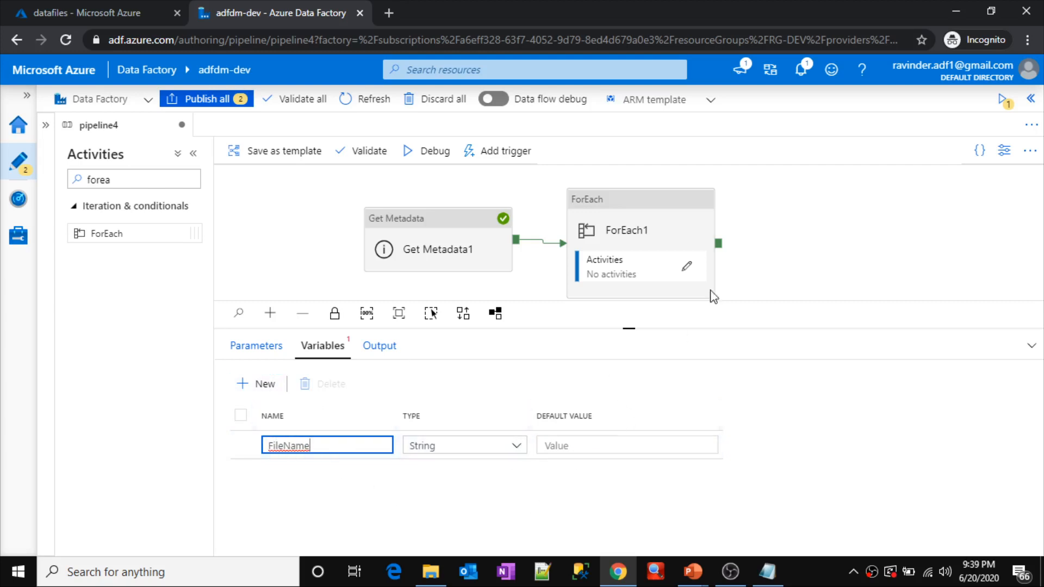
Step: Open the ForEach1 activity's inner activities canvas for editing
click(642, 228)
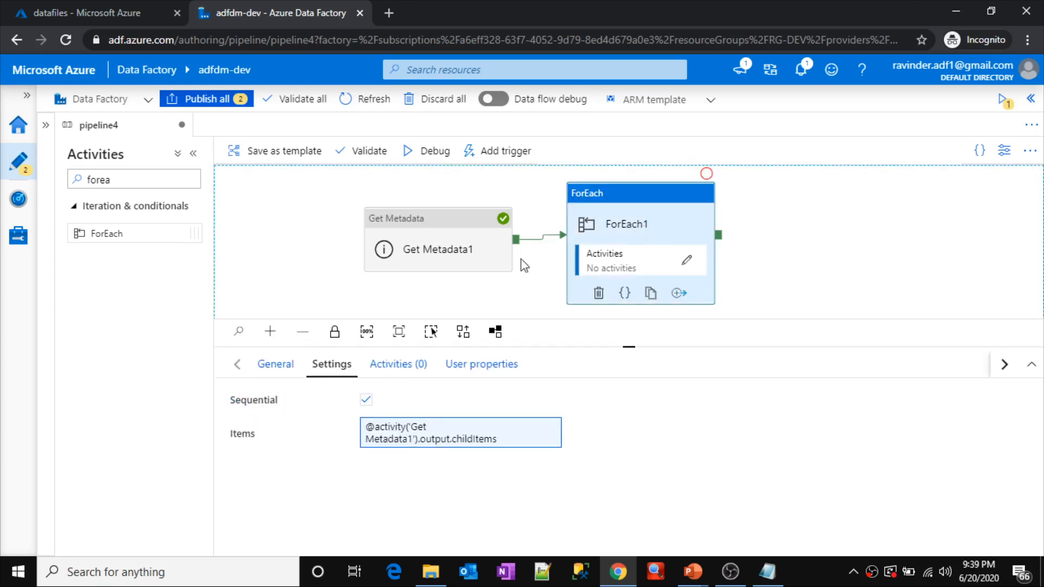
click(390, 366)
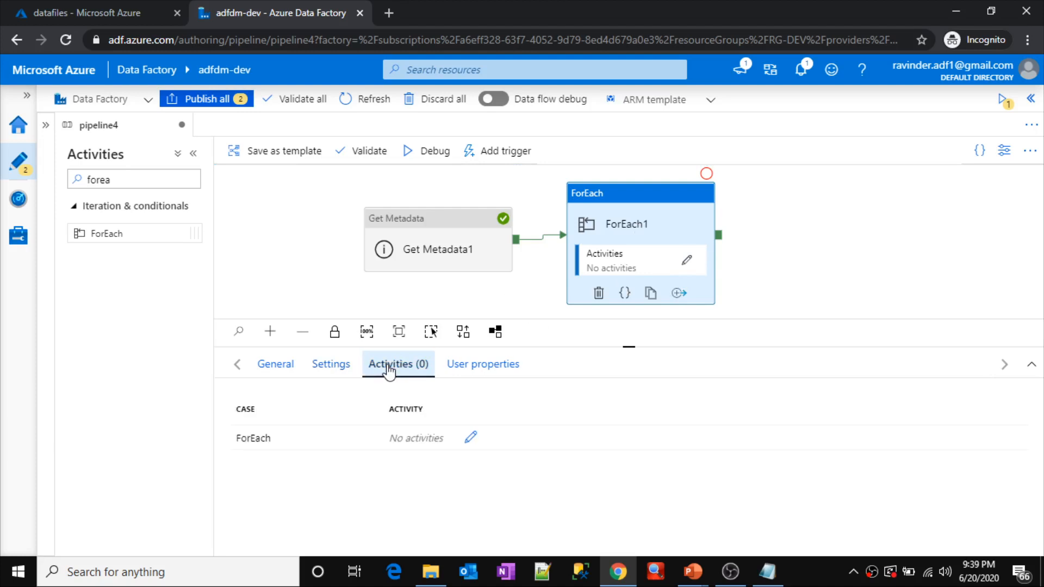
click(469, 438)
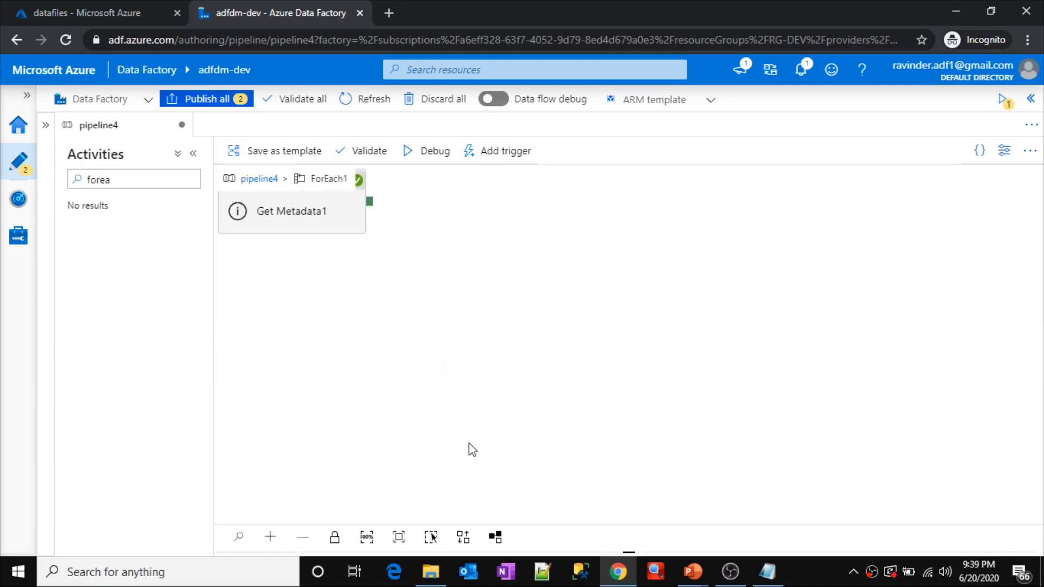
double_click(314, 179)
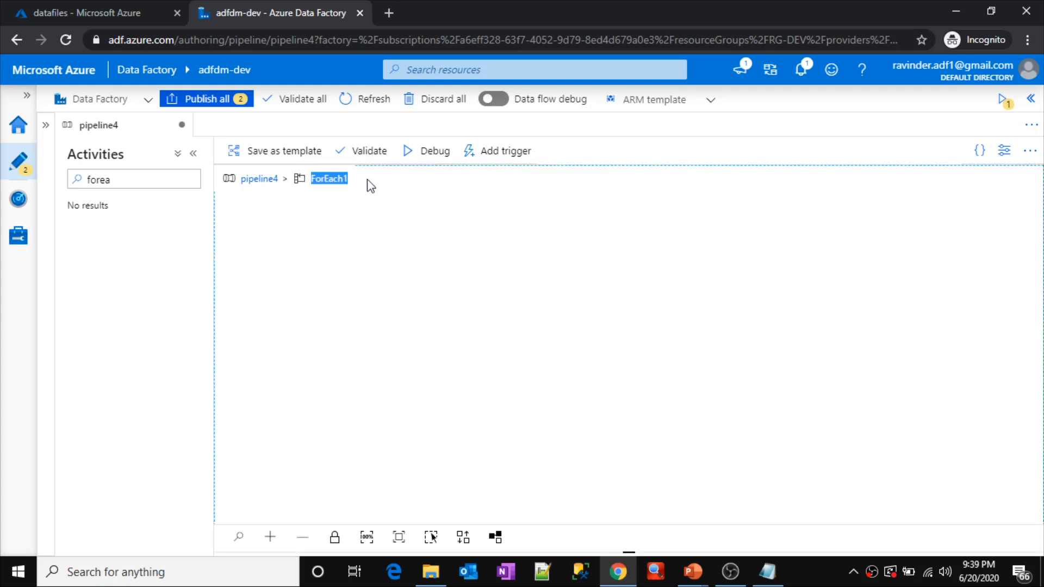
Step: Search the activities for "set" and add a Set variable activity inside the ForEach1 loop
double_click(140, 179)
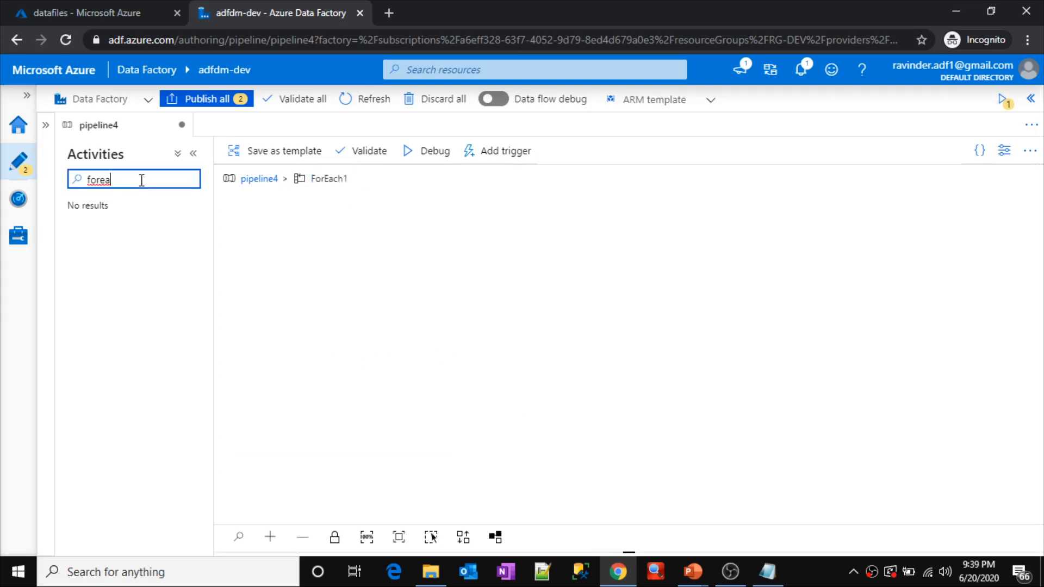
text(fo)
key(BackSpace)
key(BackSpace)
text(set)
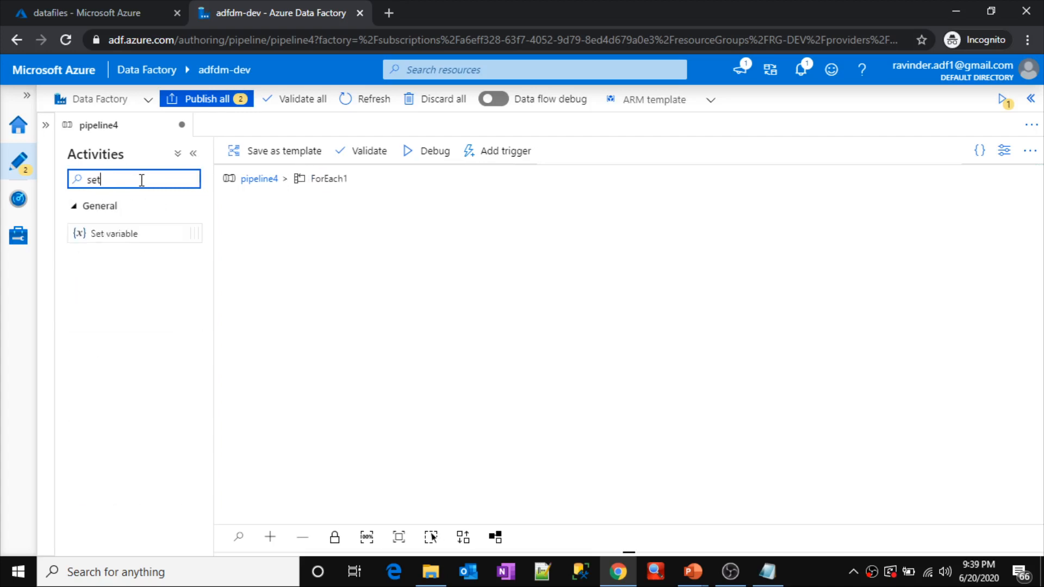
drag(130, 233, 501, 228)
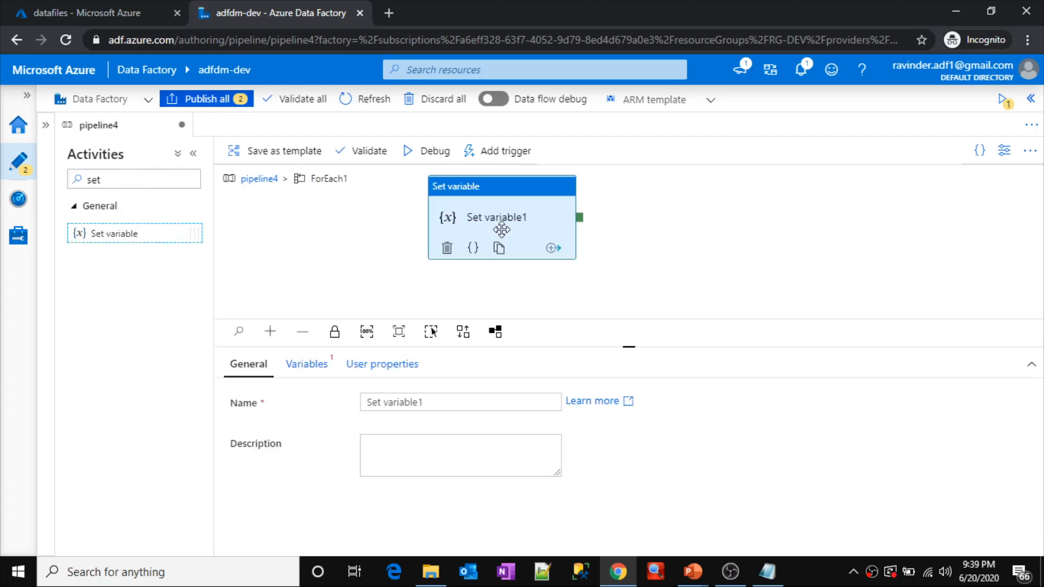
Step: Choose FileName as the variable that the Set variable1 activity assigns
click(305, 365)
click(437, 403)
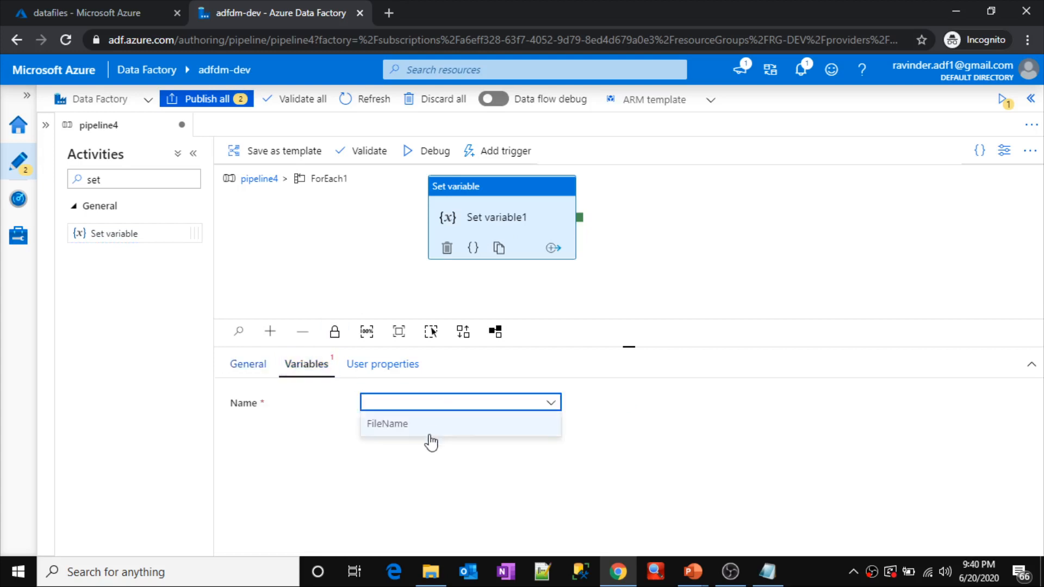
click(405, 429)
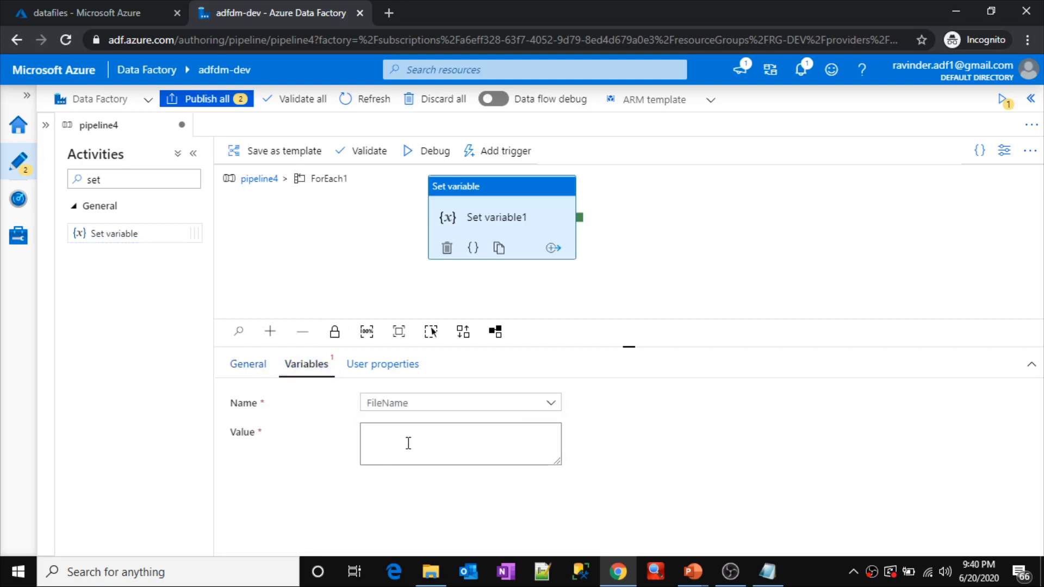
click(408, 443)
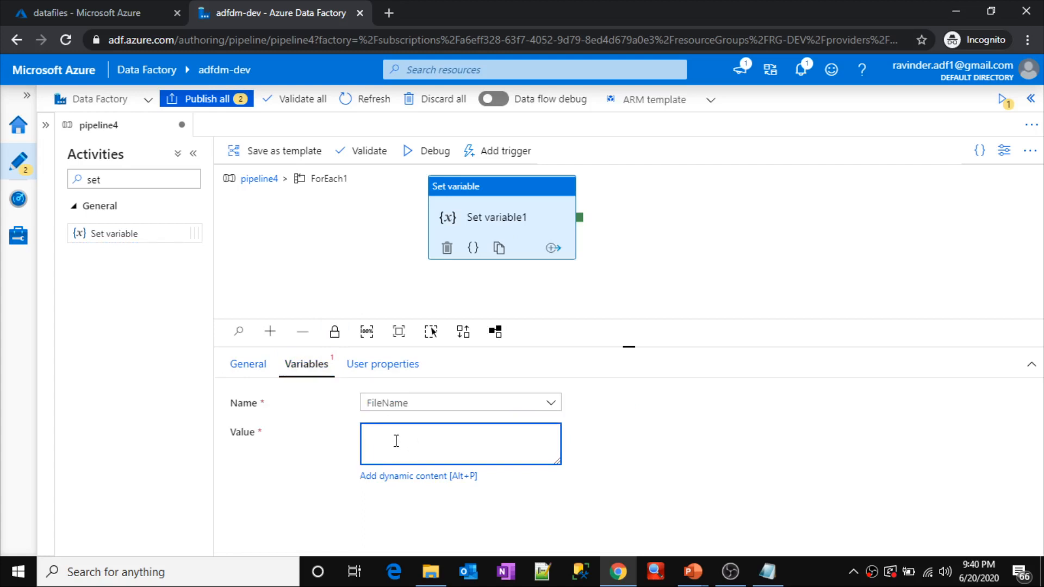
click(422, 478)
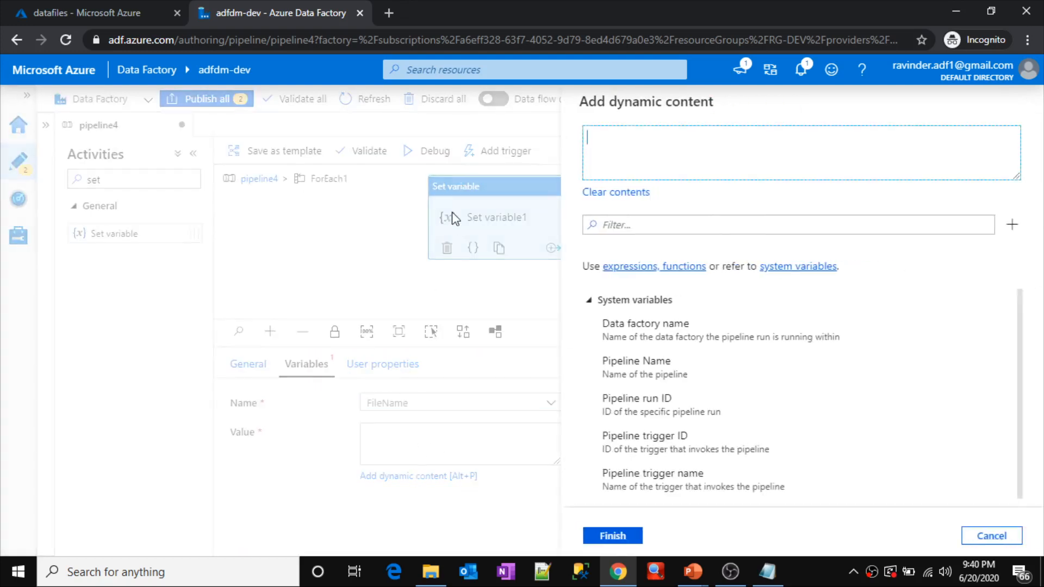
click(589, 301)
click(589, 320)
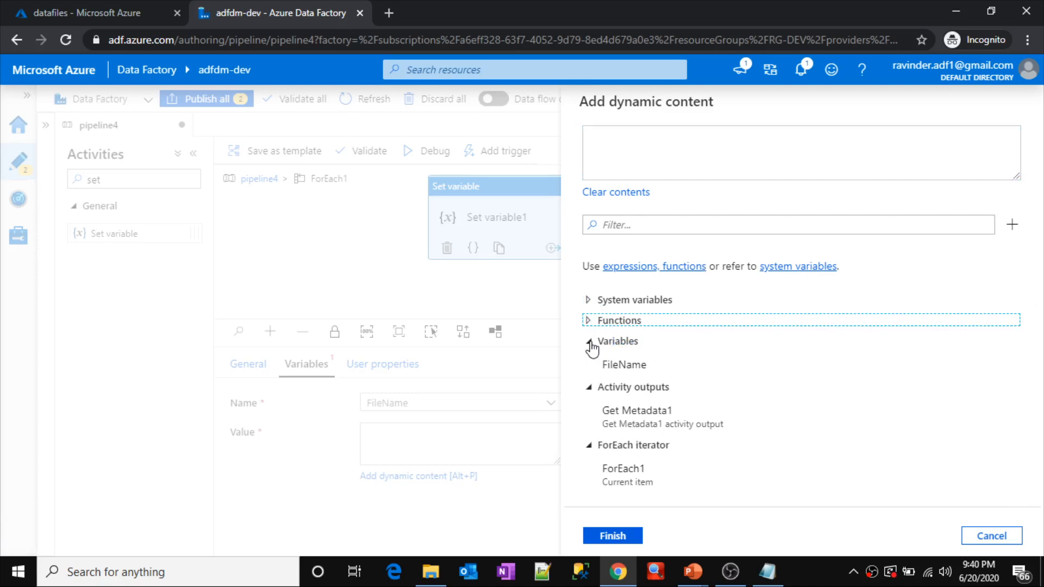
click(589, 341)
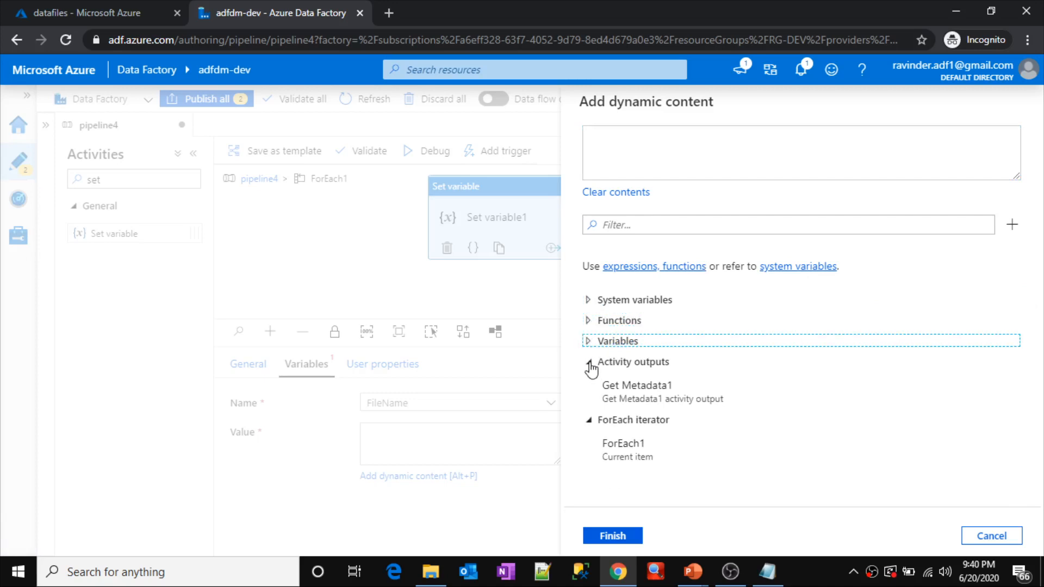
click(590, 363)
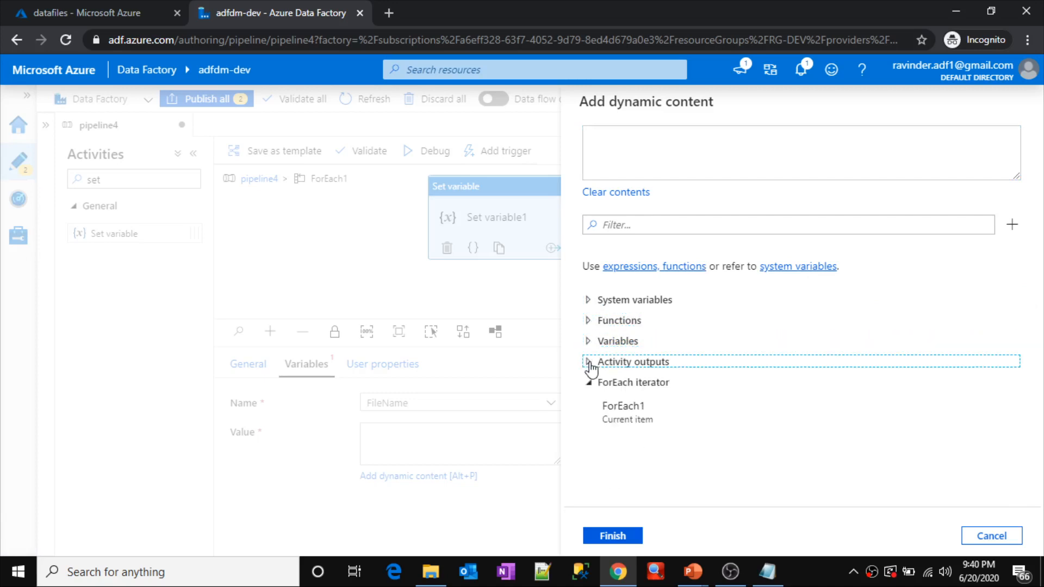
click(629, 412)
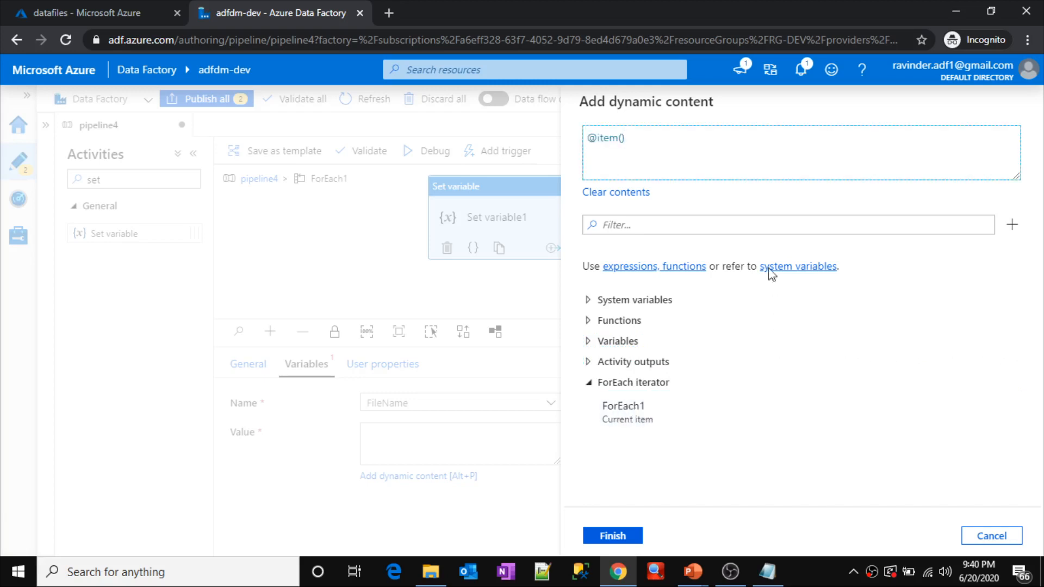
drag(643, 138, 582, 140)
click(646, 140)
click(767, 571)
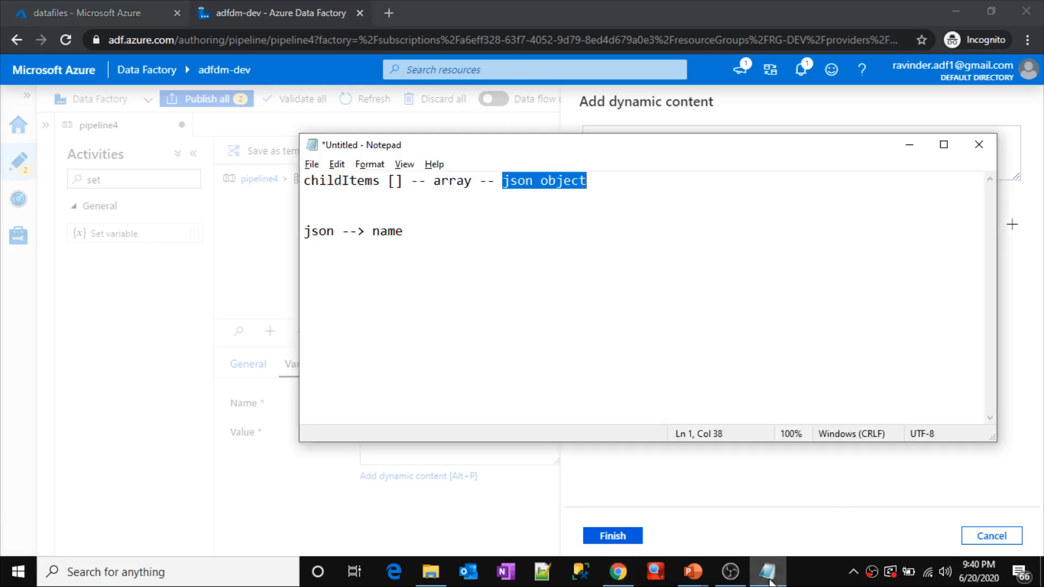
click(539, 233)
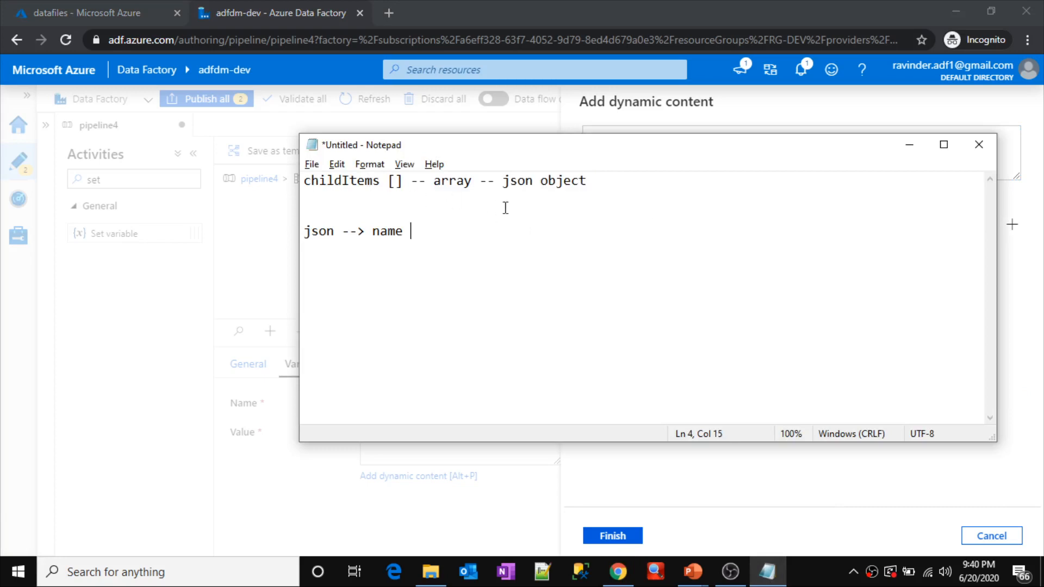
drag(504, 181, 607, 180)
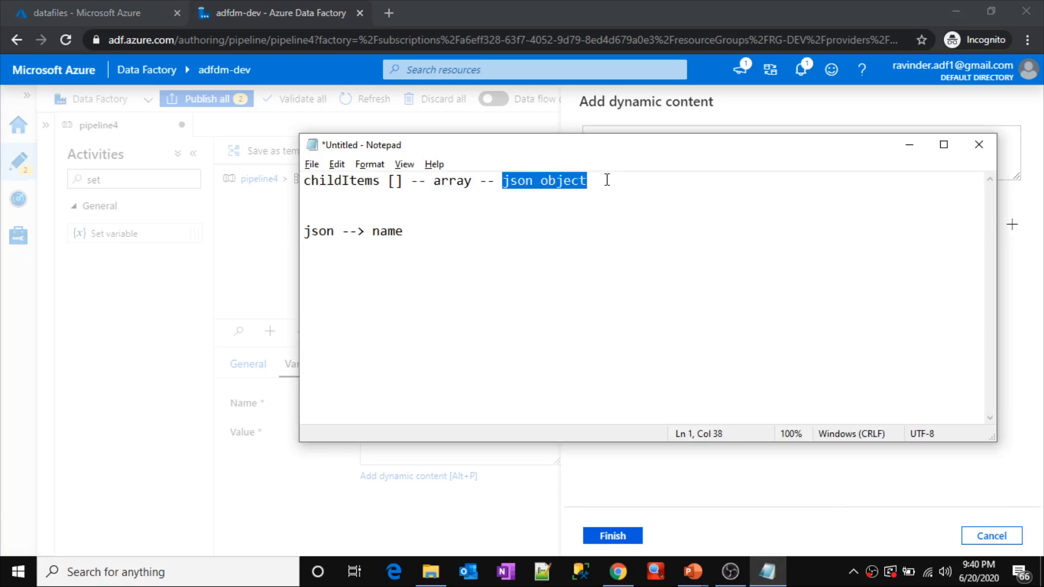
drag(371, 232, 412, 232)
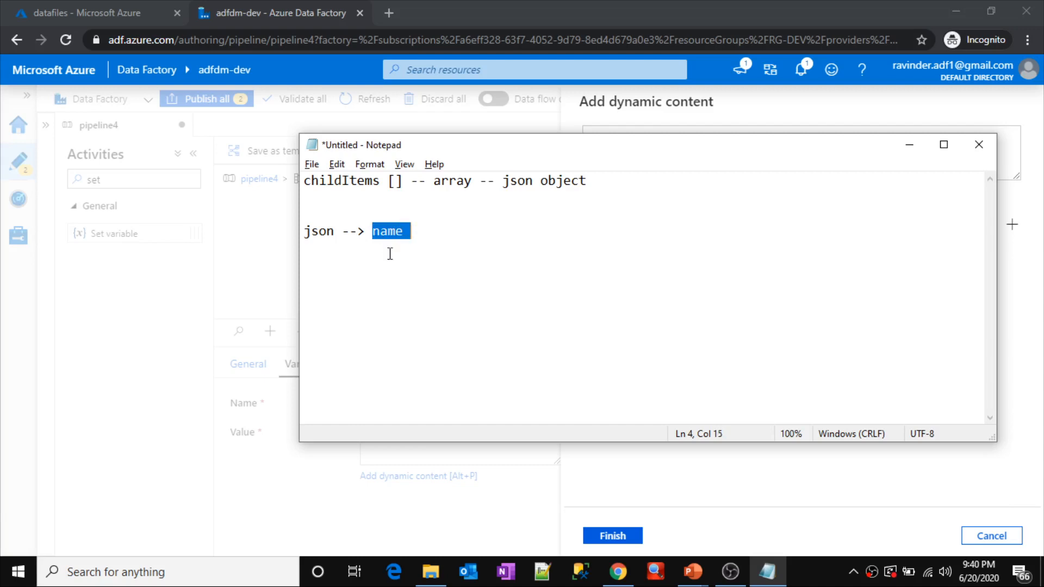
click(425, 247)
double_click(390, 235)
key(ctrl+c)
key(alt+Tab)
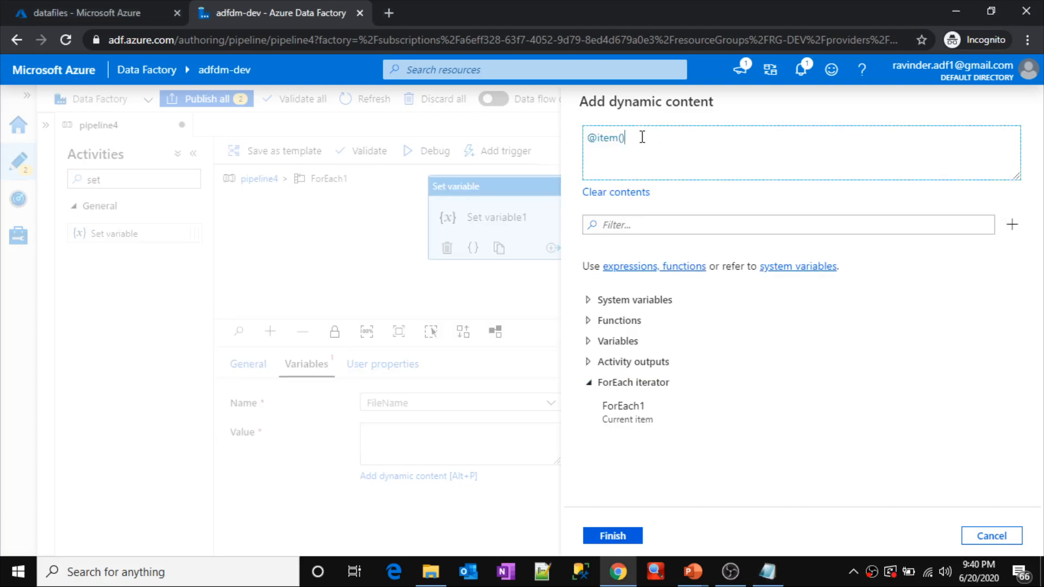
text(.)
key(ctrl+v)
click(612, 537)
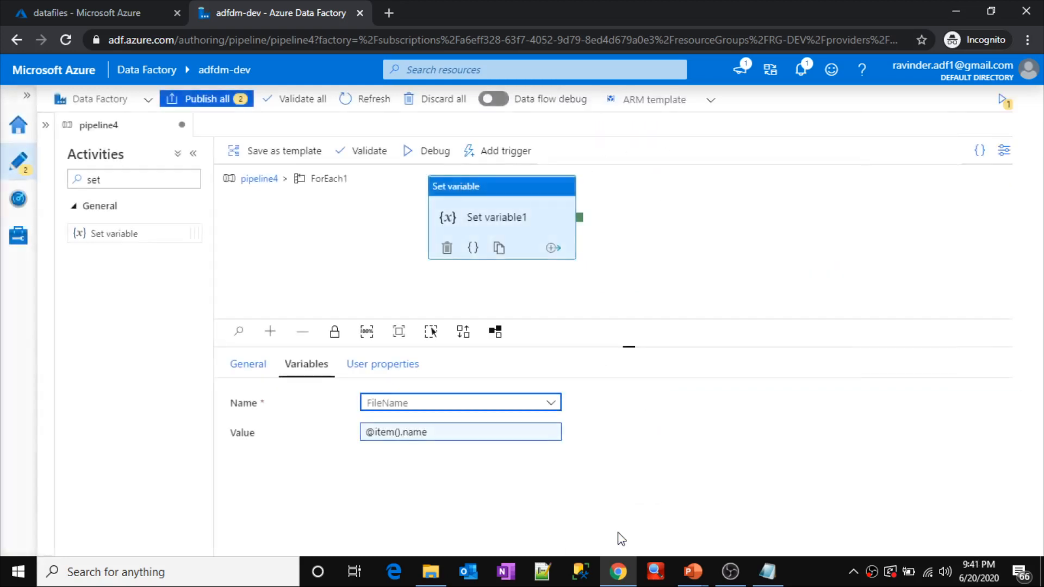
Step: Review the Get Metadata1 activity, the ForEach1 loop and its inner Set variable1 settings, ending on the main pipeline4 canvas
click(266, 180)
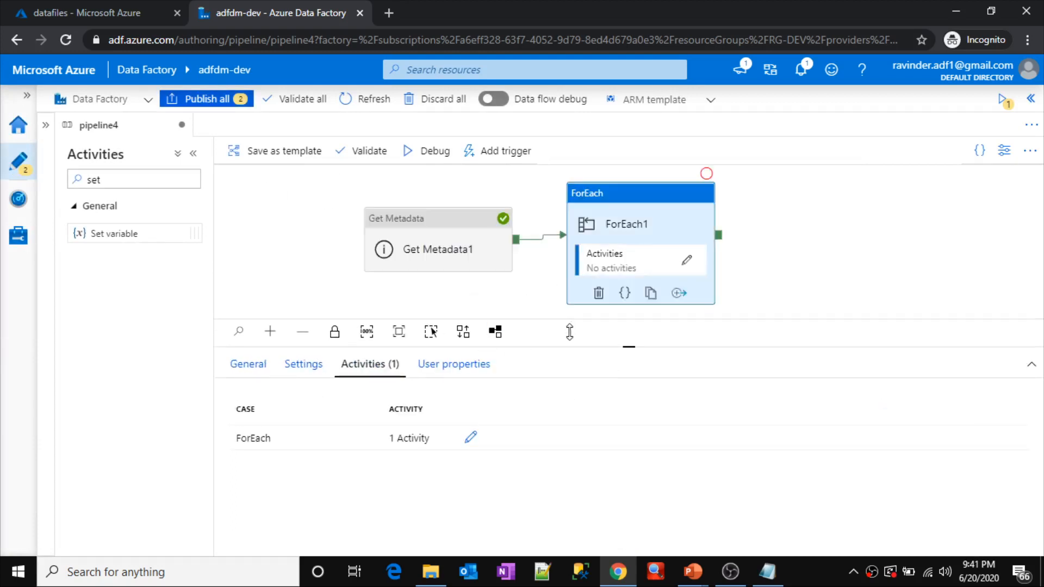
click(405, 248)
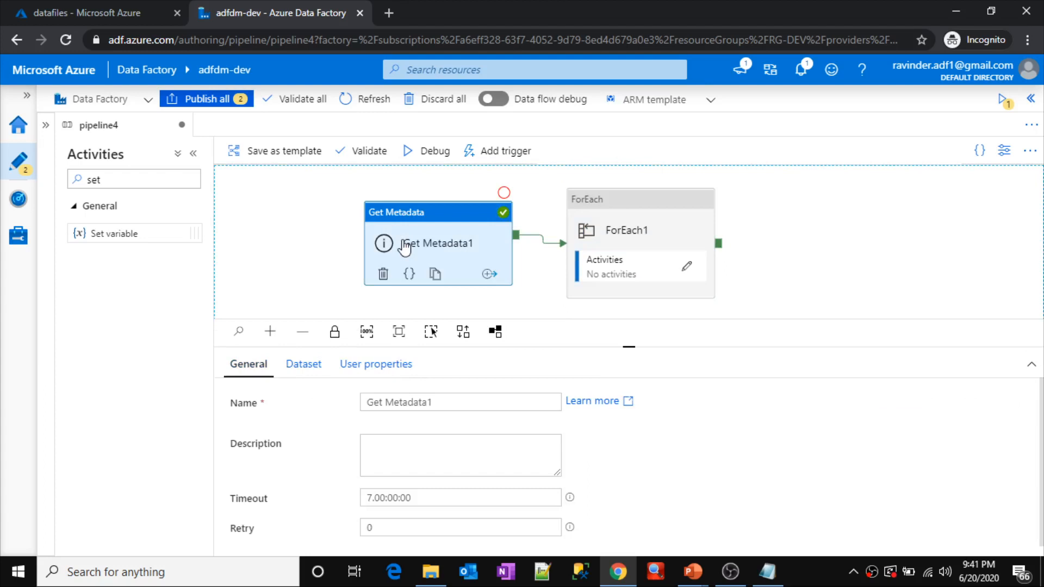
click(585, 228)
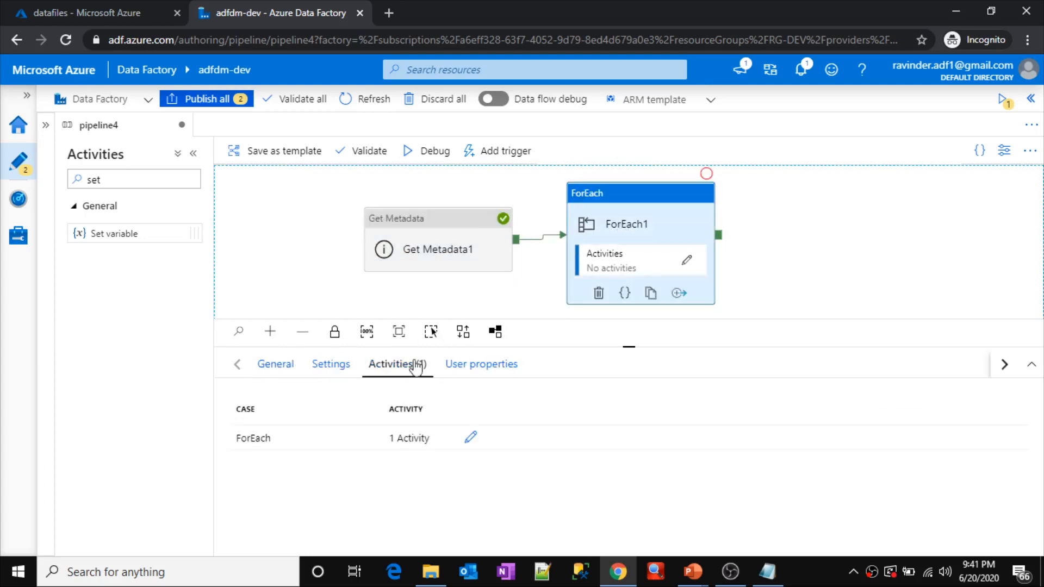
click(475, 447)
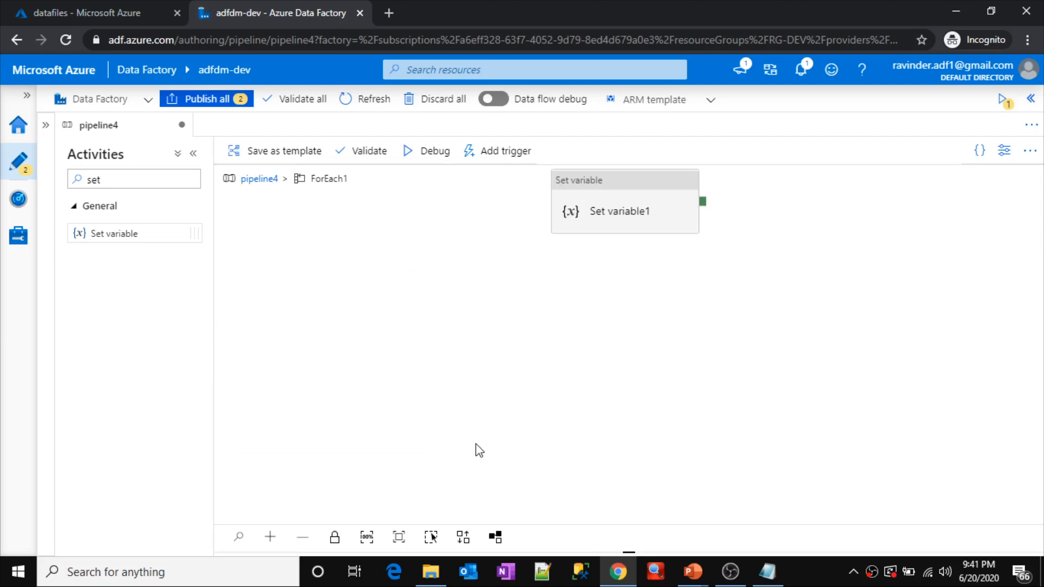
click(623, 206)
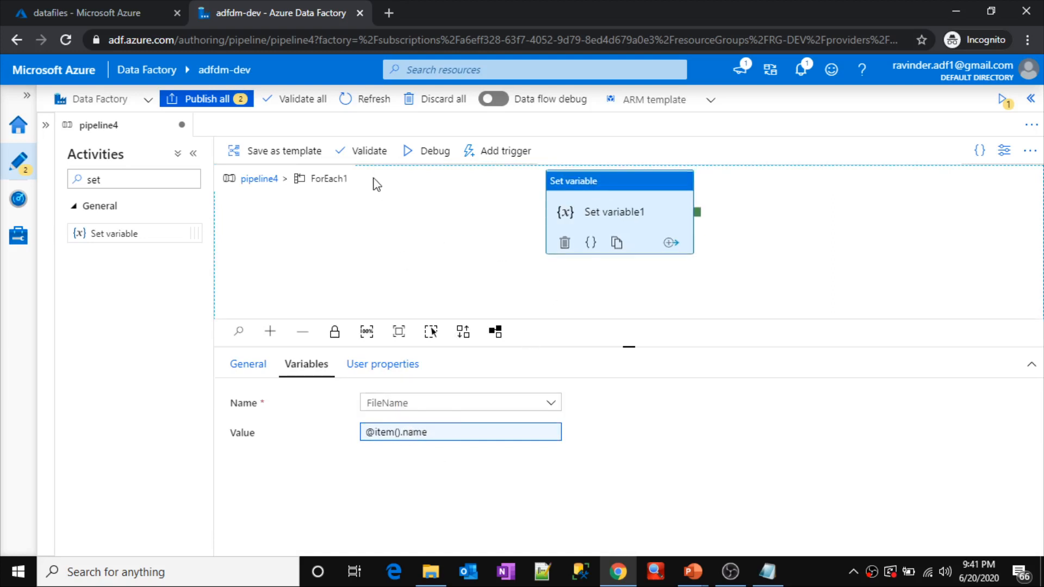
click(250, 179)
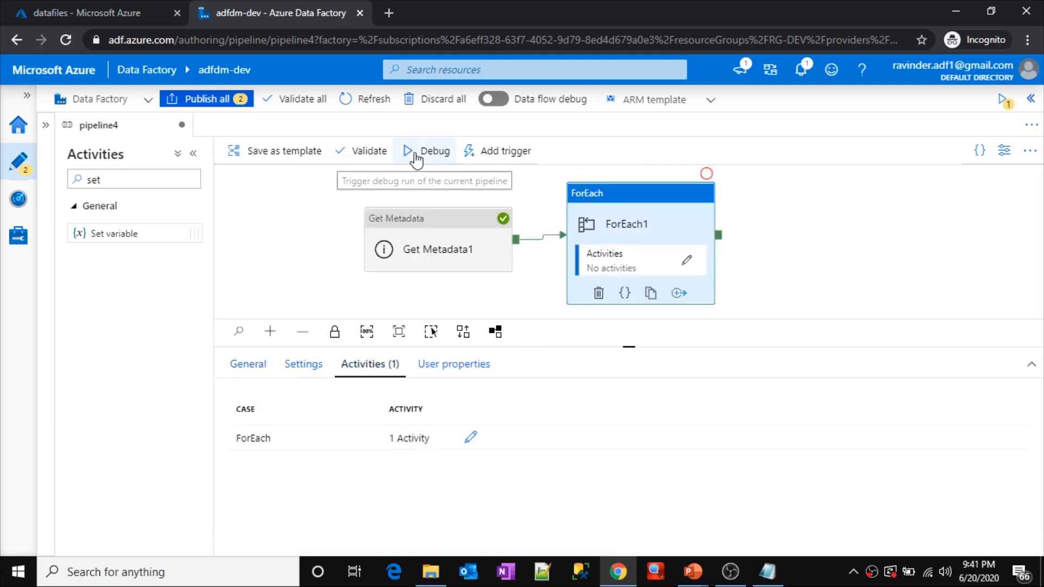
Step: Run pipeline4 in debug mode and refresh its output until the Set variable1, ForEach1 and Get Metadata1 runs can be reviewed
click(417, 158)
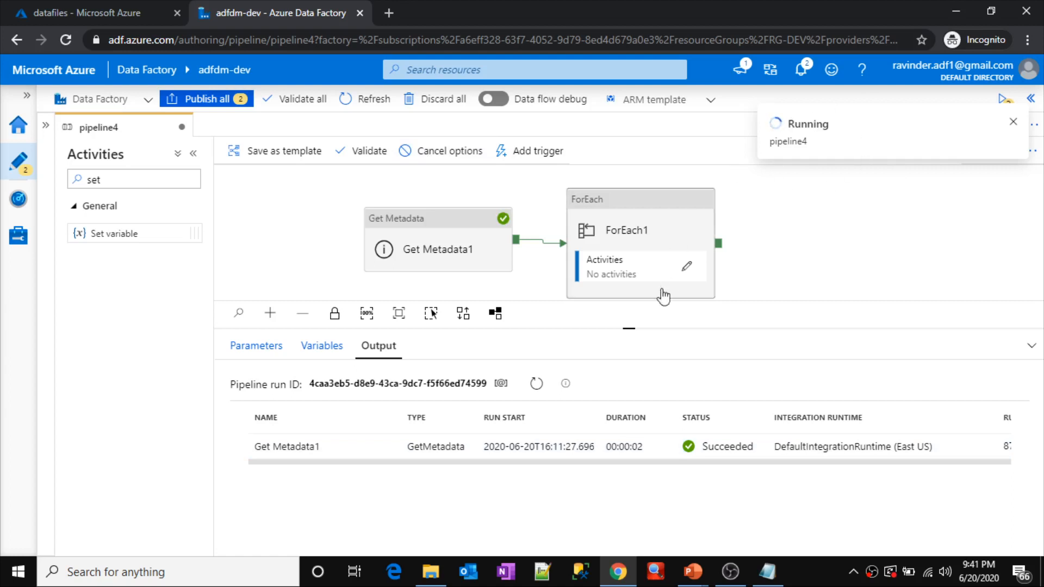
drag(627, 329, 621, 226)
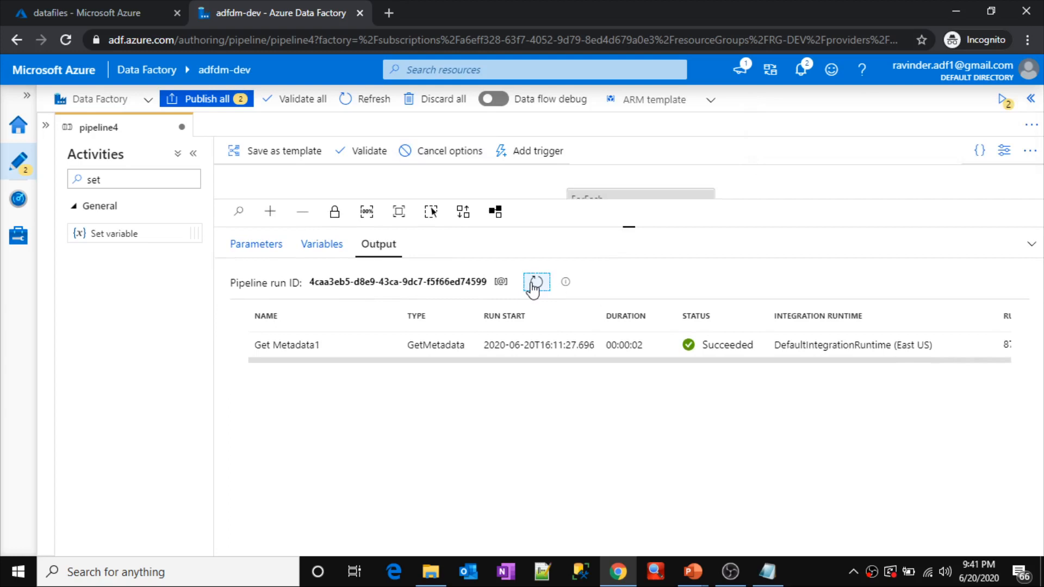
click(534, 283)
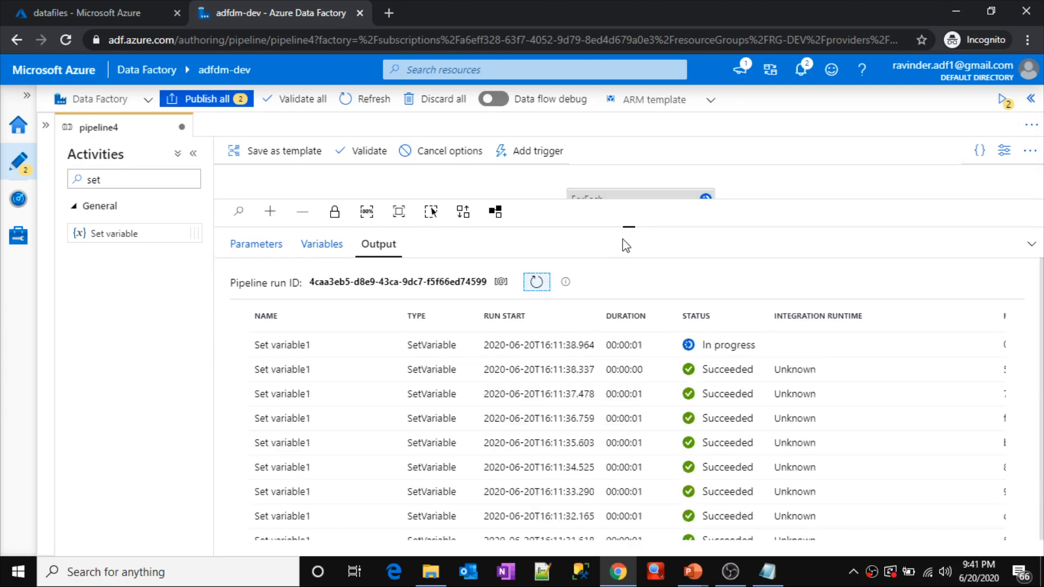
drag(629, 227, 629, 188)
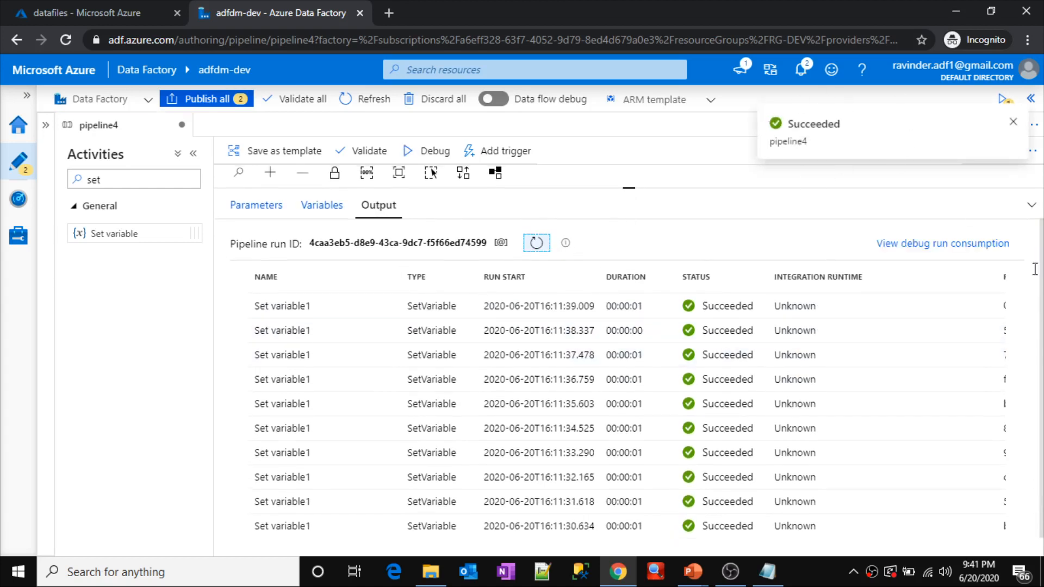
scroll(1042, 310, down, 1)
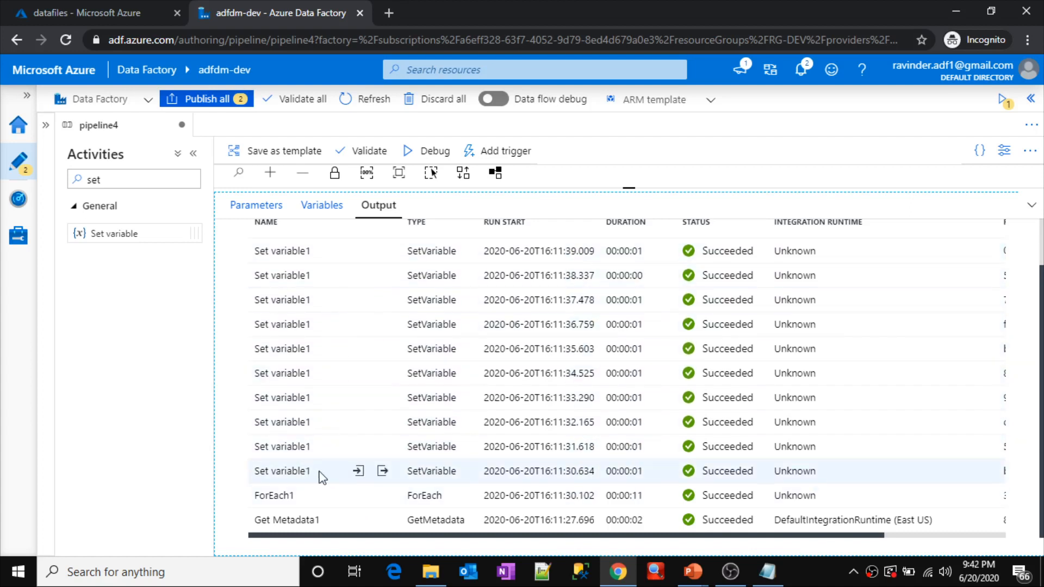
Step: Examine the FileName value in the outputs of the two earliest Set variable1 runs
click(383, 471)
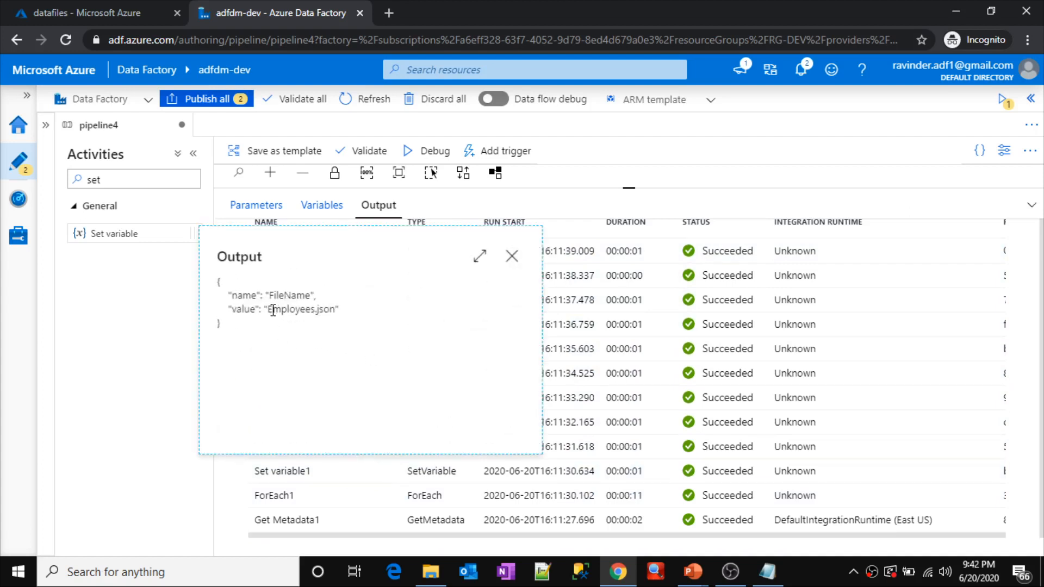
drag(273, 310, 331, 313)
click(512, 256)
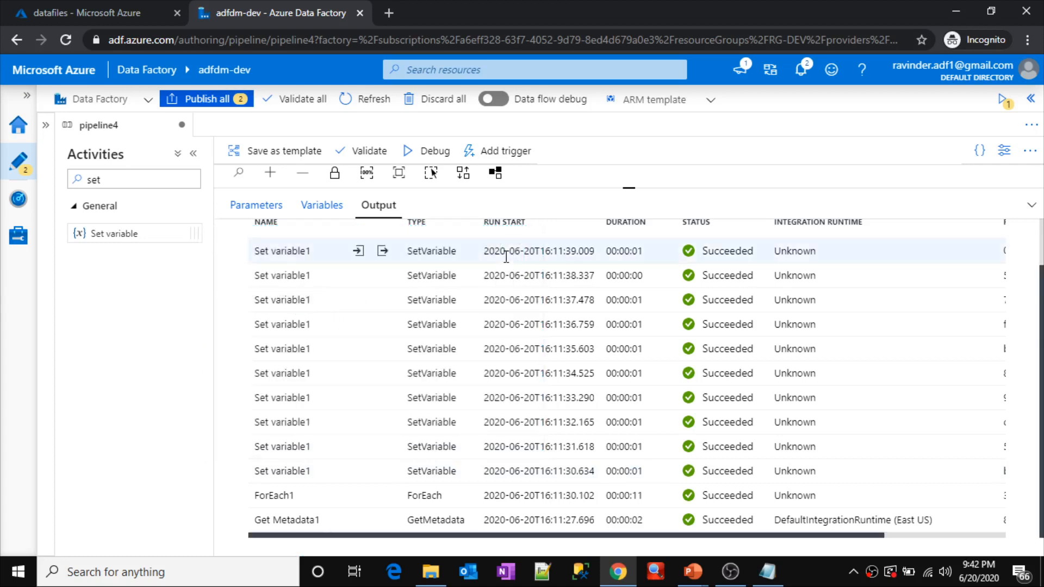
click(389, 449)
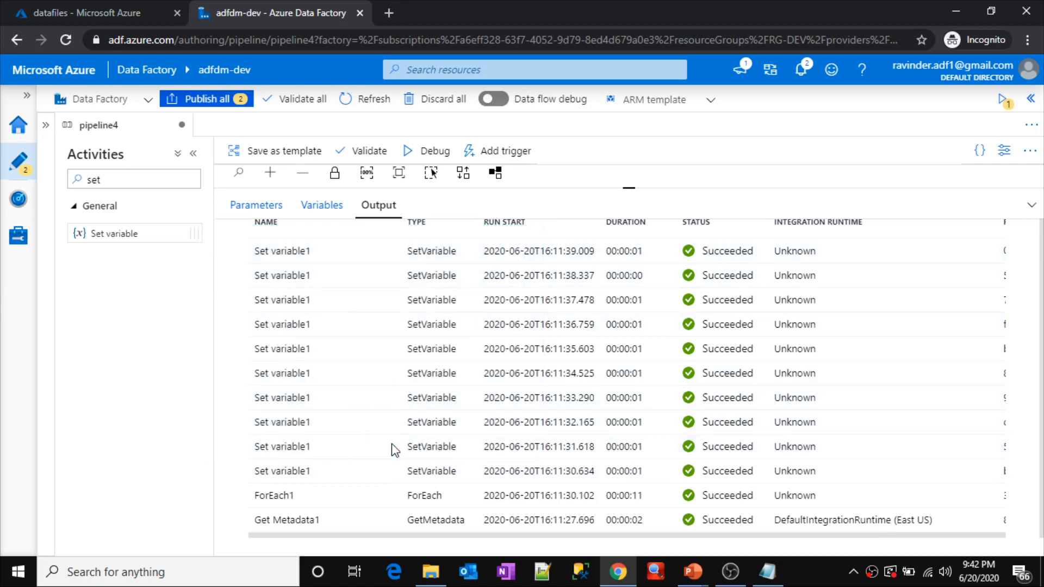
drag(273, 284, 342, 297)
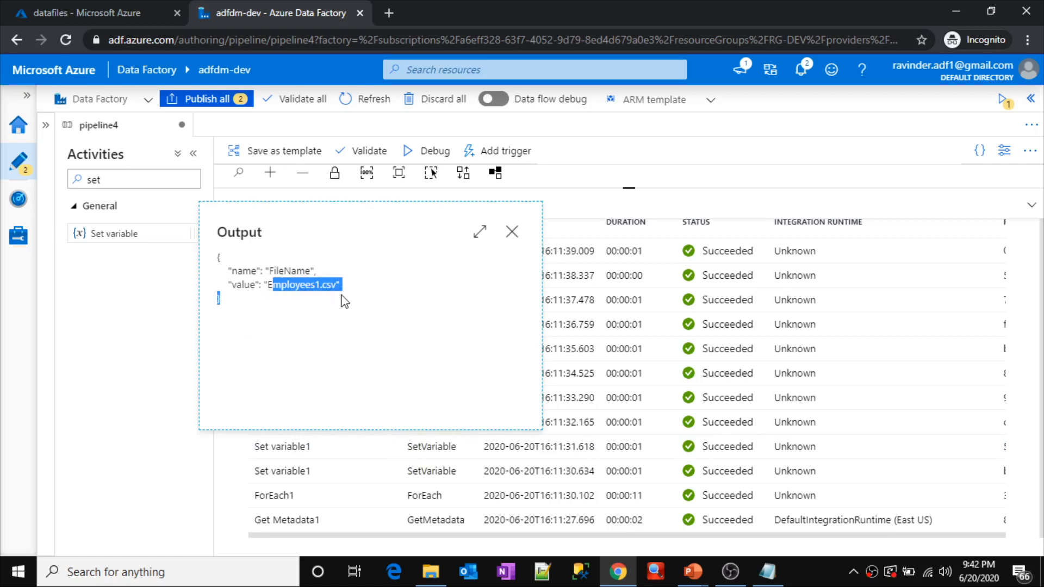
click(511, 232)
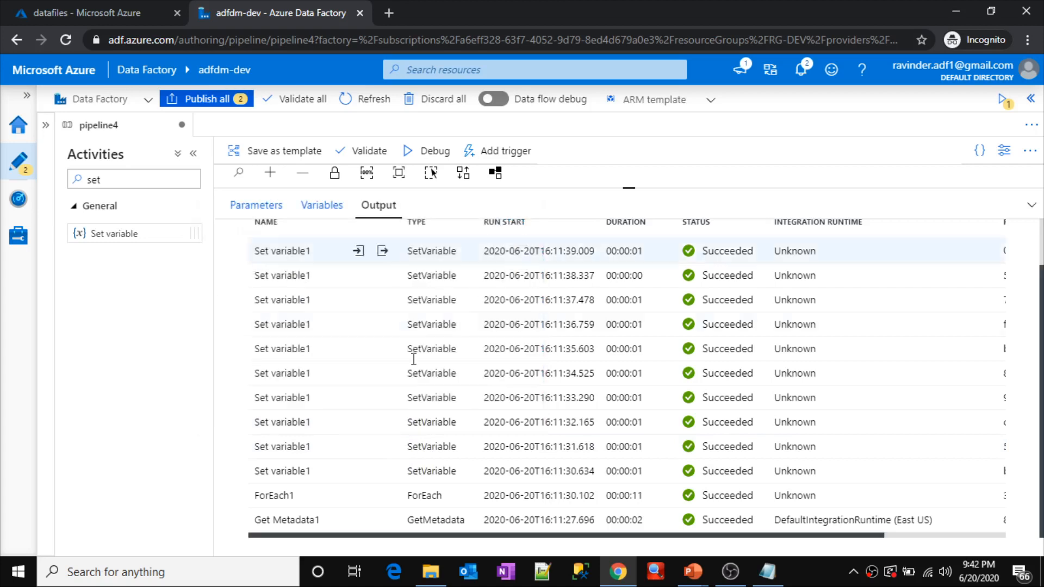
Step: Examine the FileName value in the outputs of the third and fourth Set variable1 runs, counted from the earliest
click(382, 422)
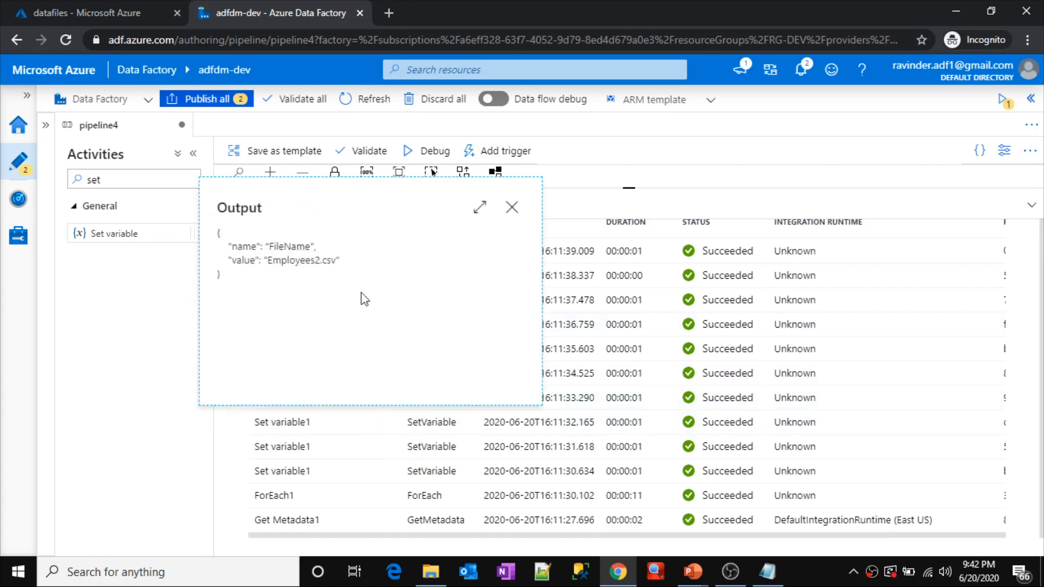
drag(284, 261, 332, 261)
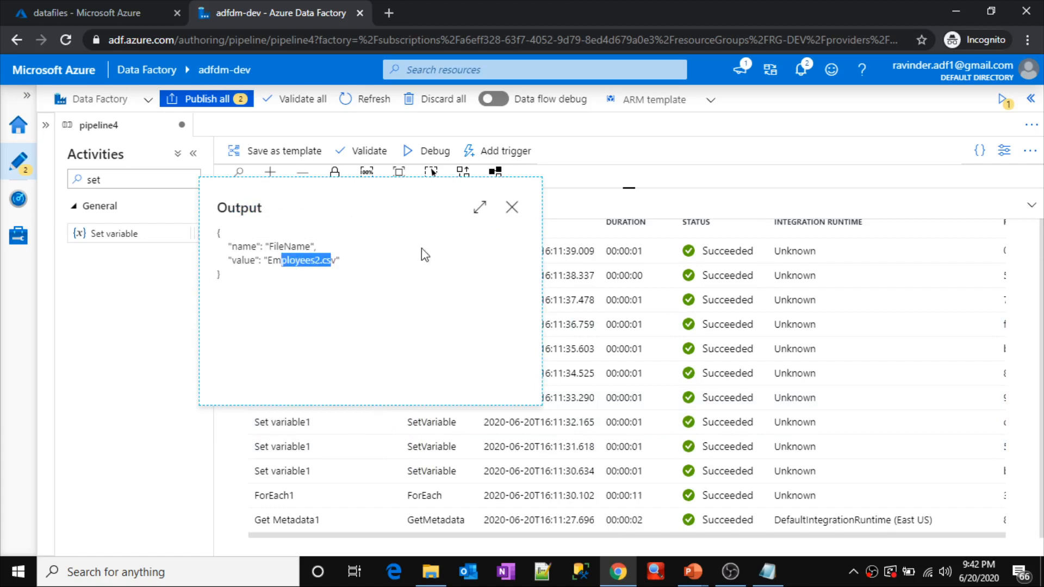
click(512, 207)
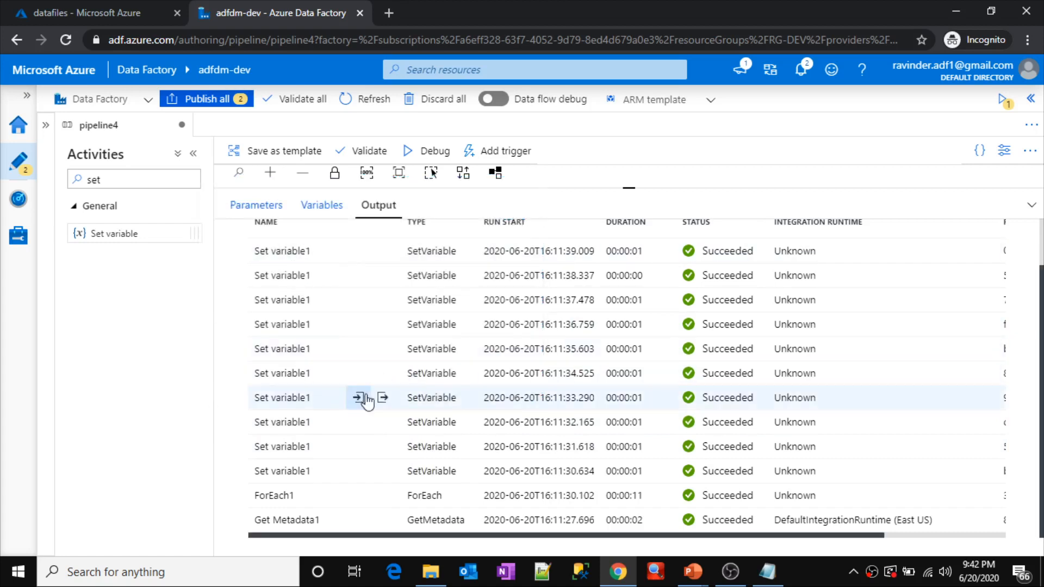
click(383, 398)
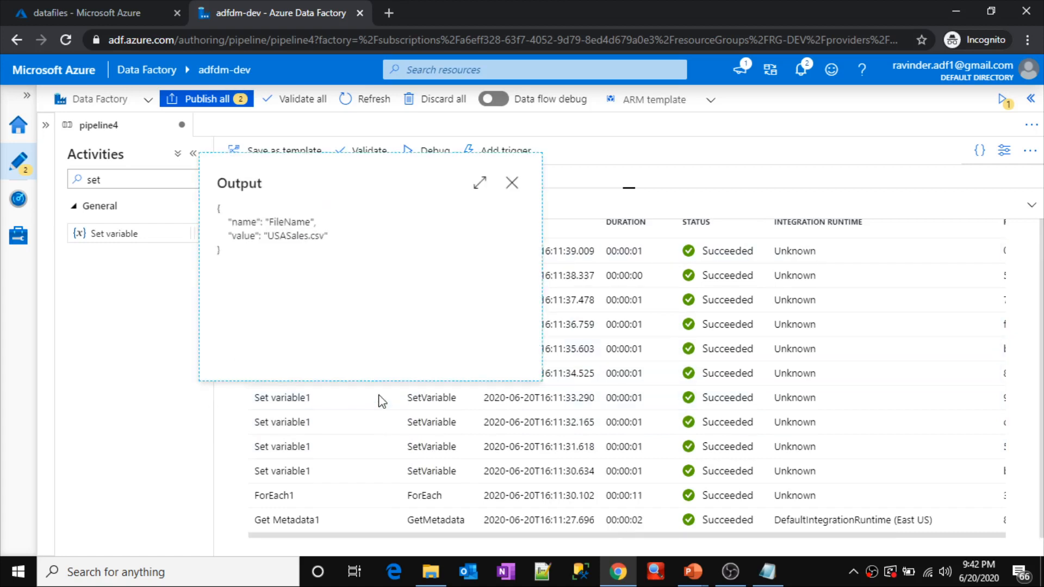
click(509, 190)
Step: Review the Get Metadata1 and ForEach1 activities on the canvas and return to pipeline4's run output
drag(625, 187, 610, 380)
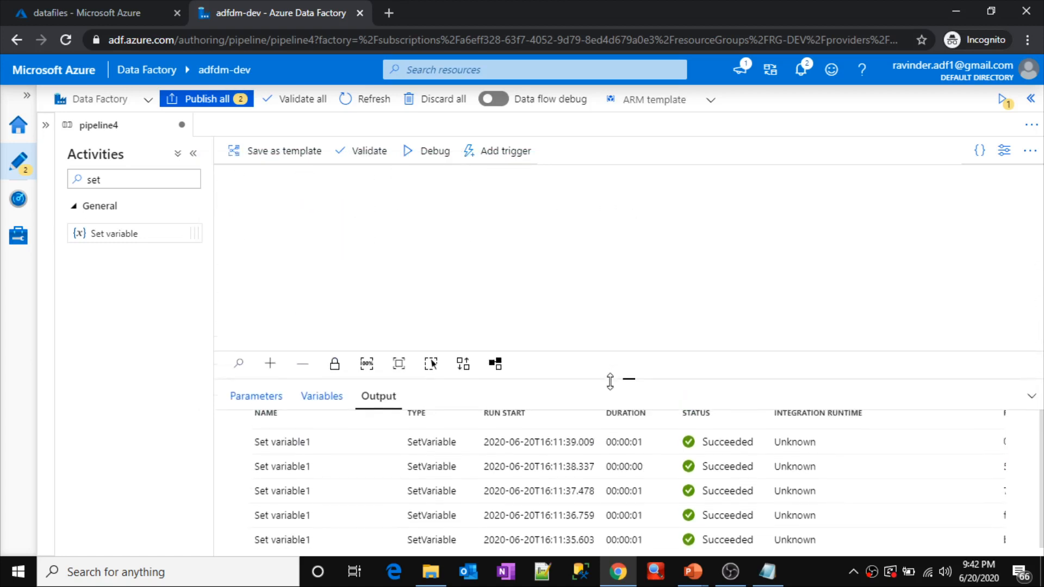
click(436, 246)
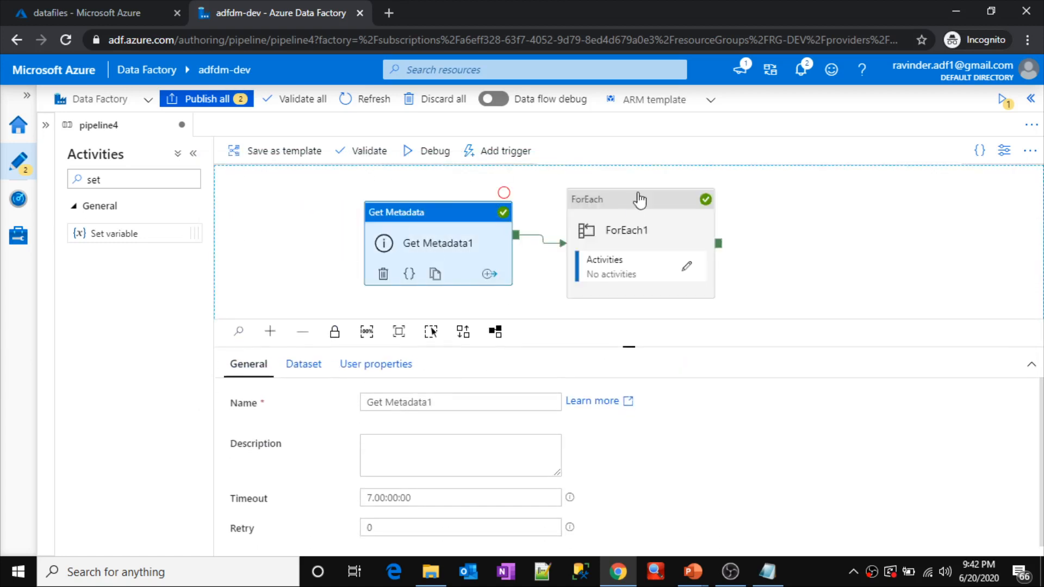
click(625, 218)
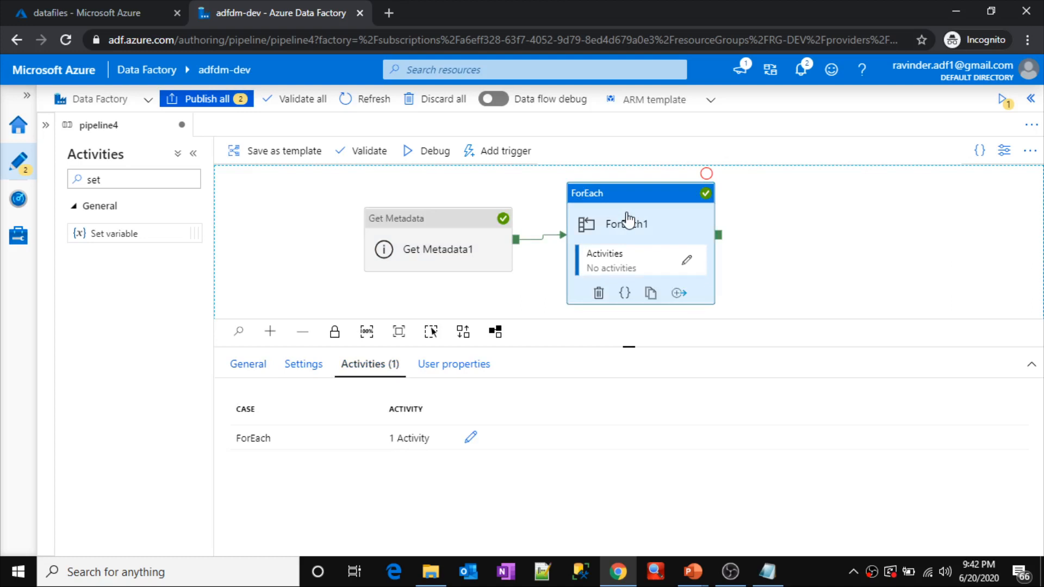
click(497, 281)
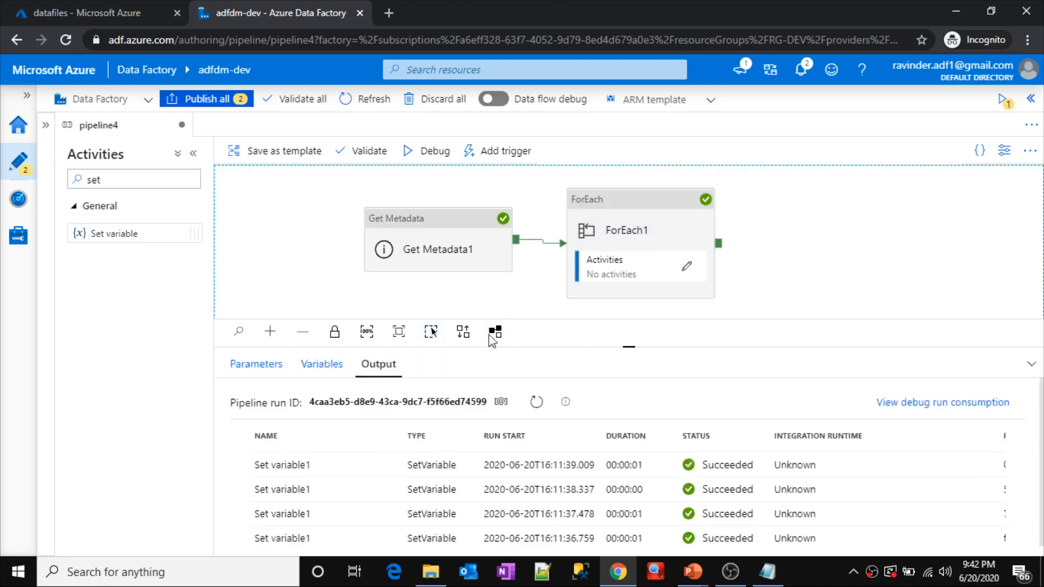
Step: Show the Get Metadata1 run's output in full size and highlight its childItems array
drag(568, 321, 557, 184)
drag(1041, 321, 1041, 380)
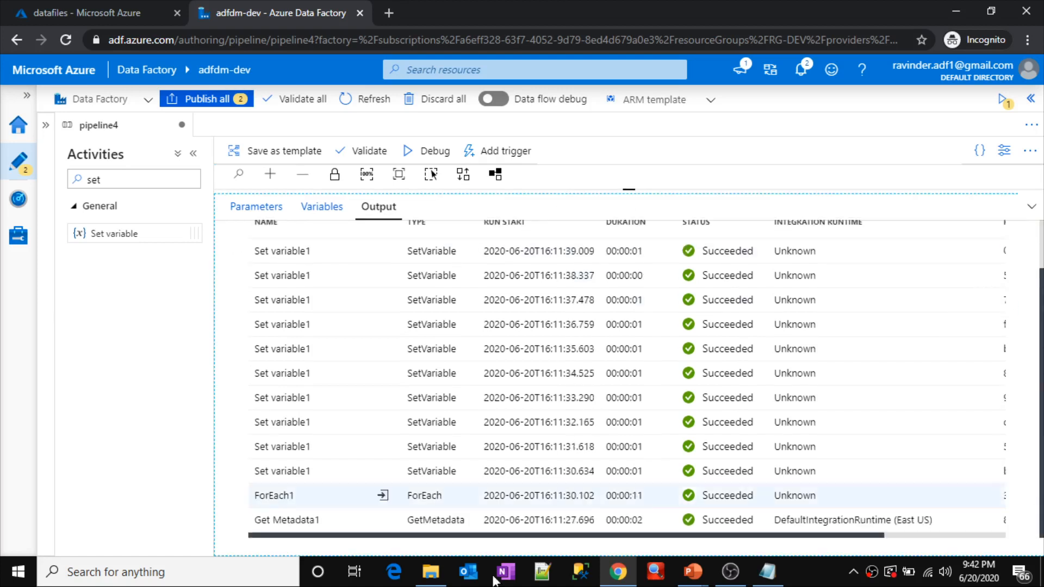
click(384, 519)
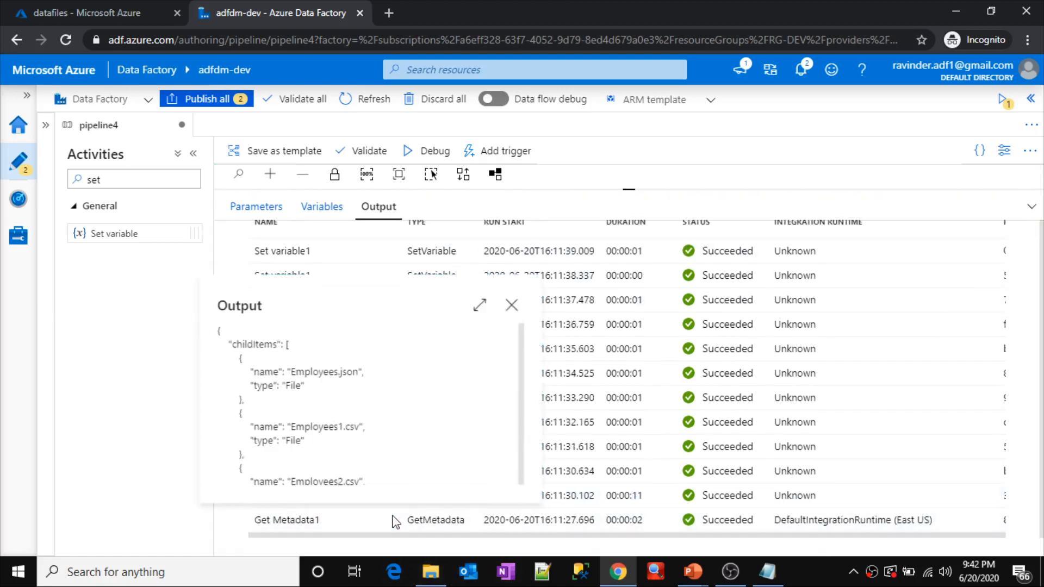
click(479, 305)
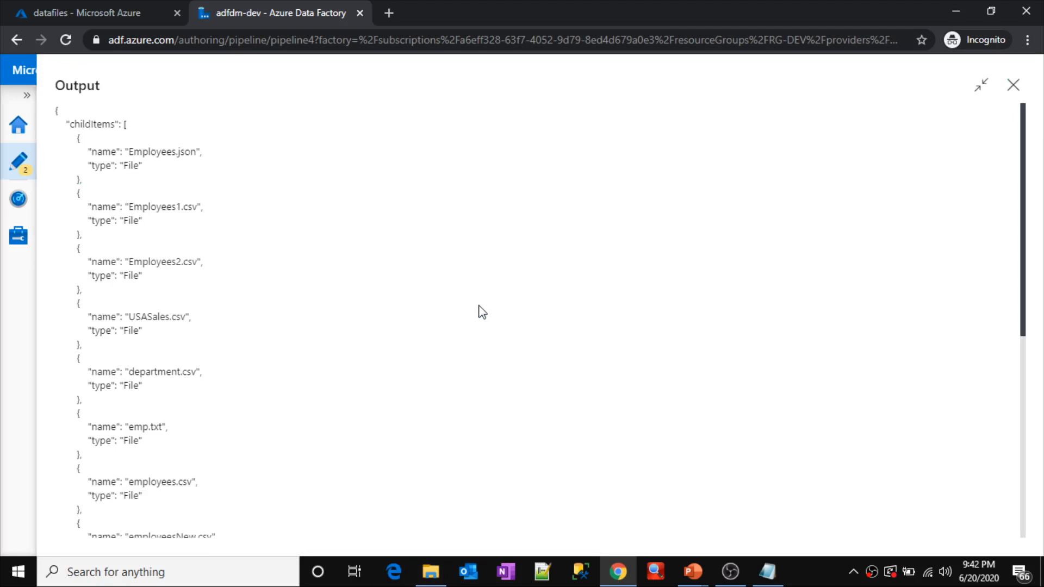
double_click(89, 121)
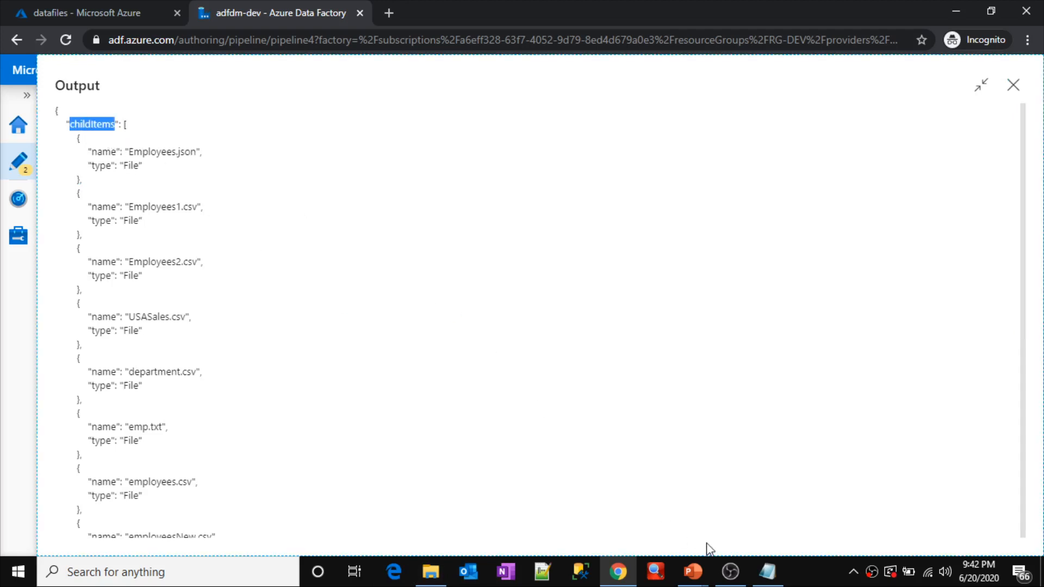
Step: Compare the childItems line in the Notepad note with the Get Metadata1 output, and return to the pipeline4 canvas
click(767, 569)
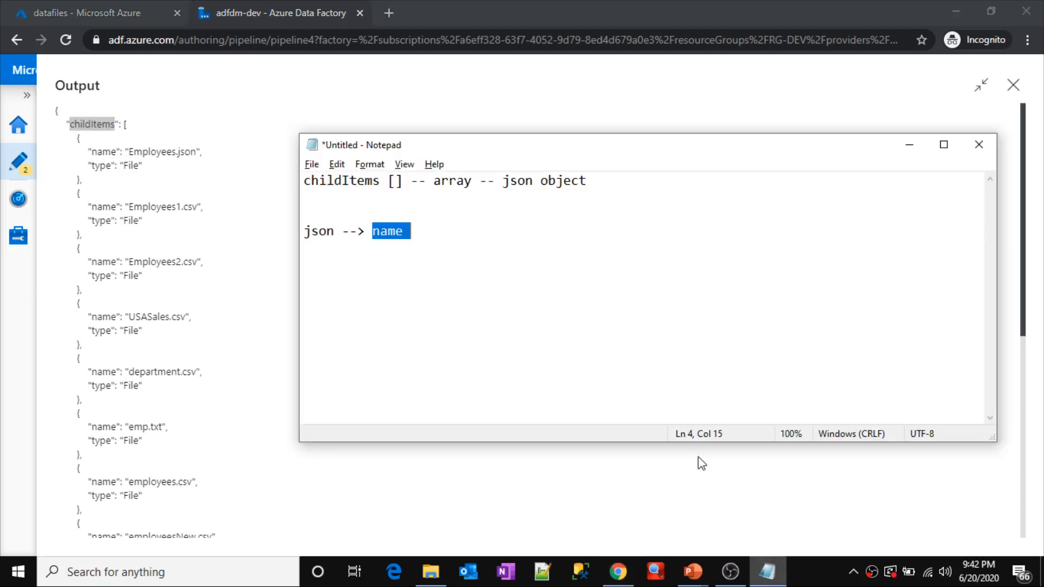
double_click(350, 187)
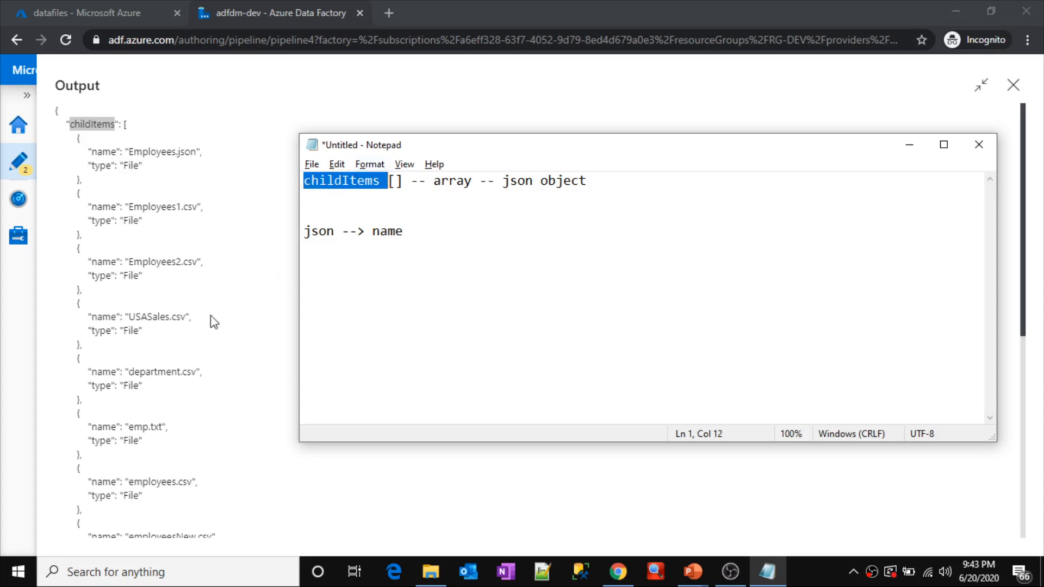
click(881, 103)
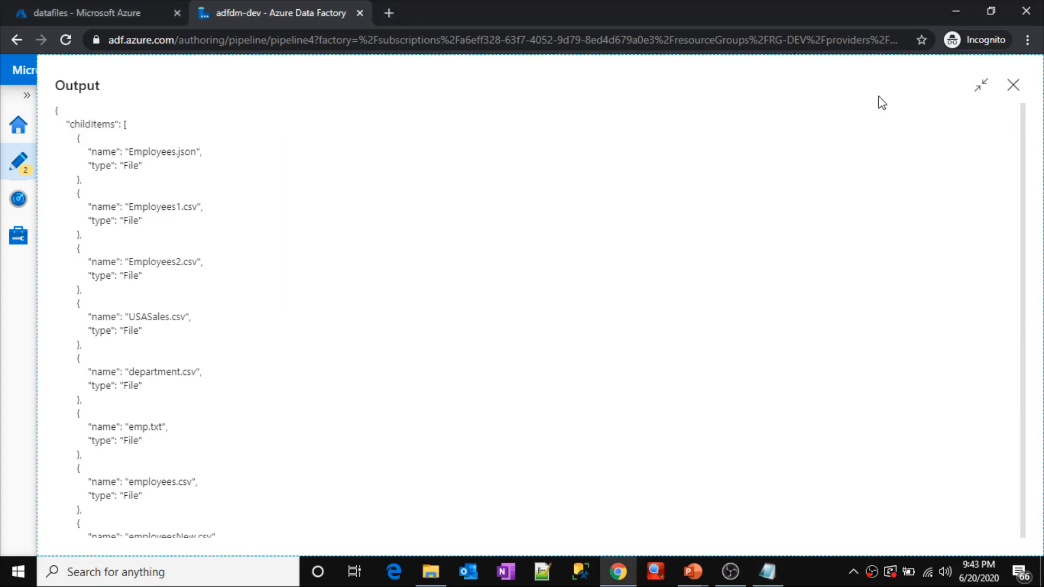
click(1009, 83)
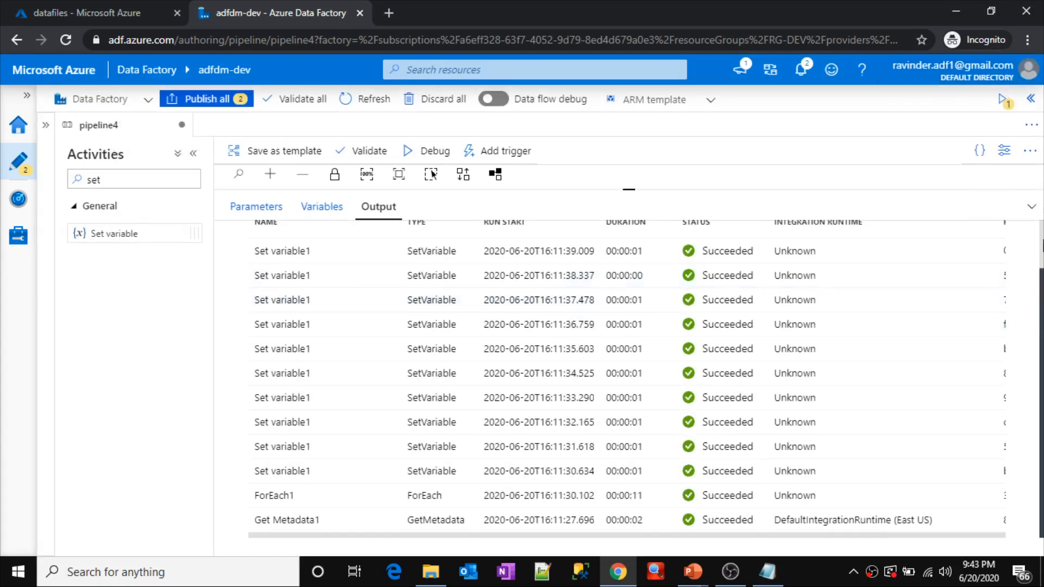
scroll(1041, 337, up, 1)
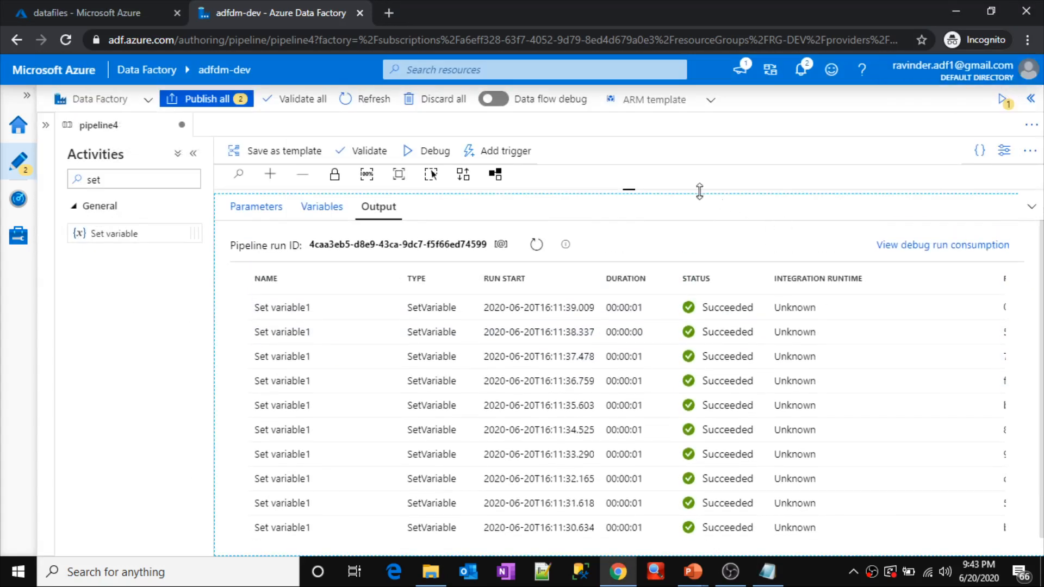
drag(657, 192, 629, 342)
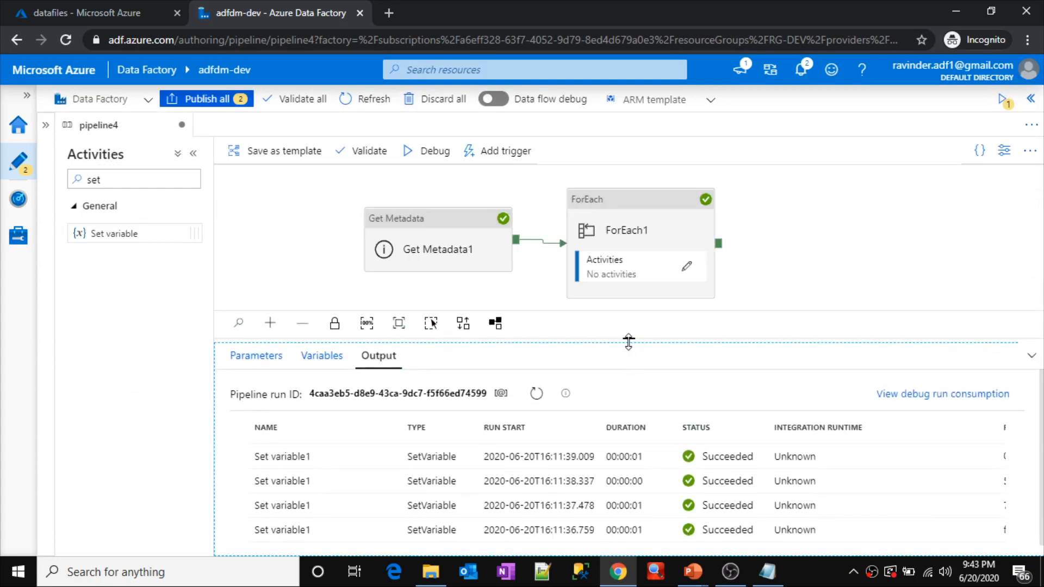
Step: Switch to the PowerPoint slide show and advance from the Agenda slide to the DEMO slide
key(alt+Tab)
key(alt+Tab)
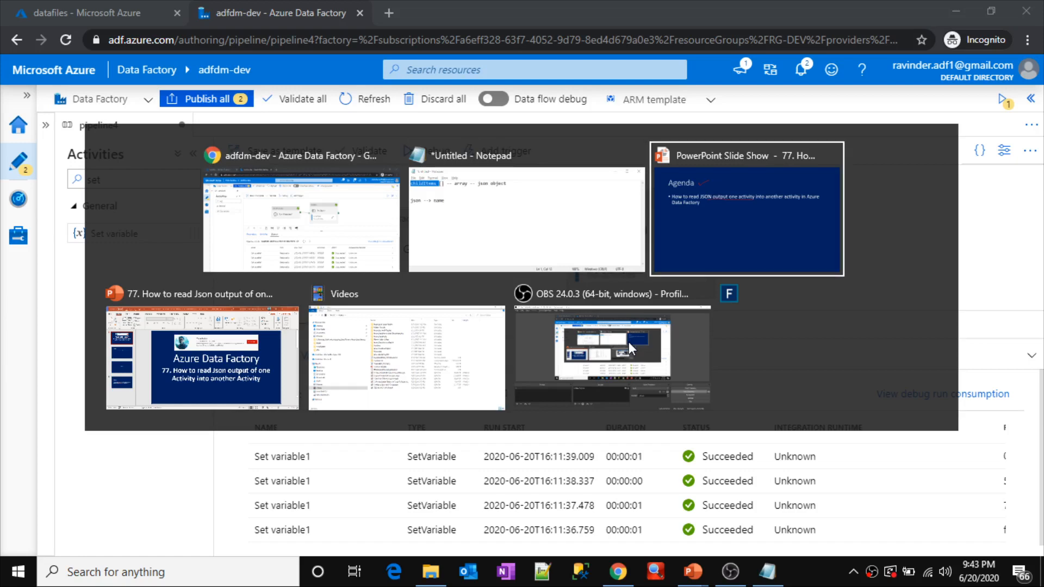
key(Right)
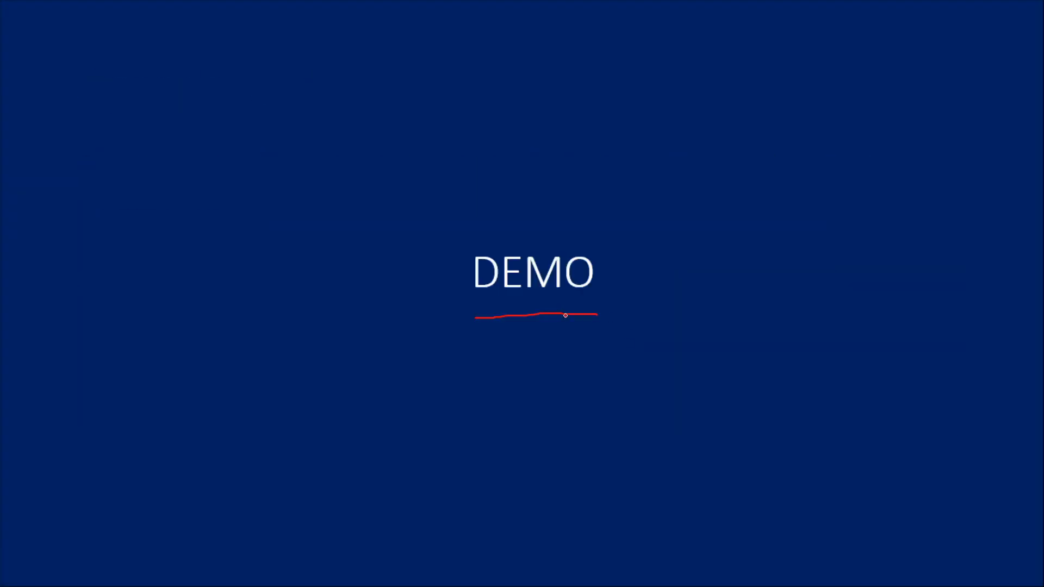